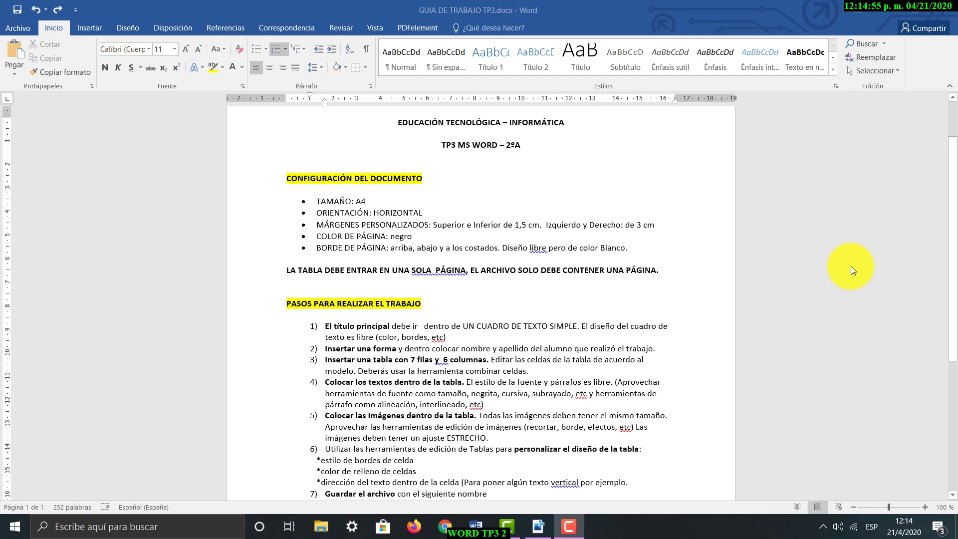
Review the guide's document configuration requirements and the numbered steps for carrying out the work
scroll(439, 275, "down", 1)
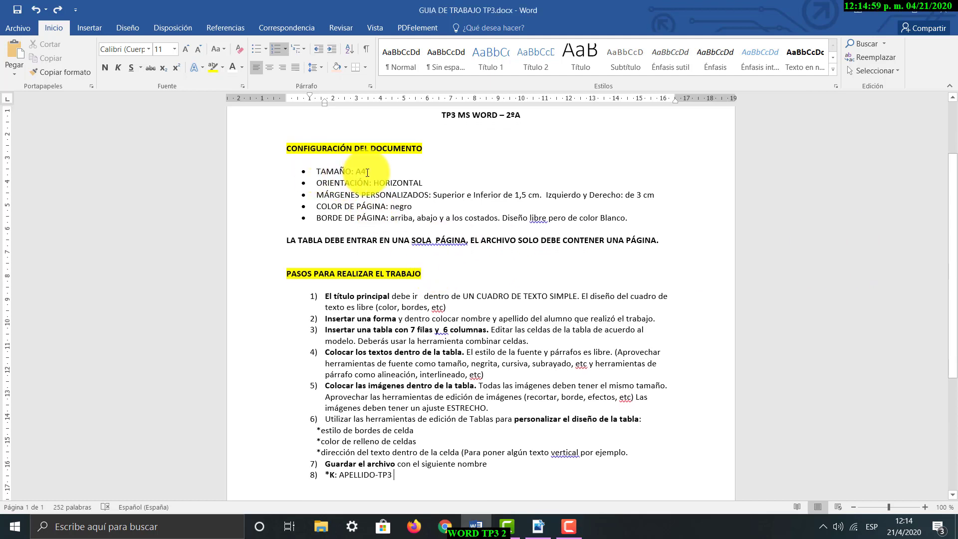
triple_click(331, 172)
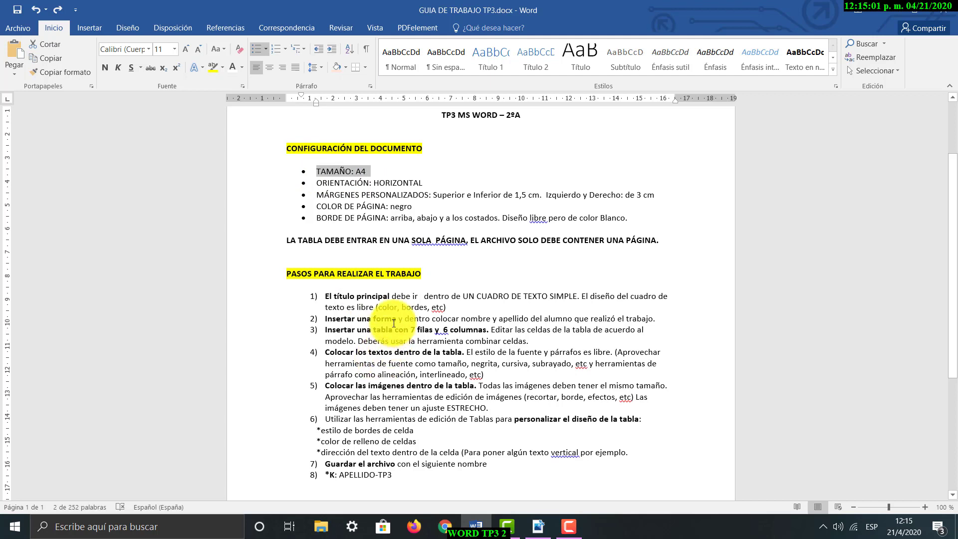
left_click(394, 204)
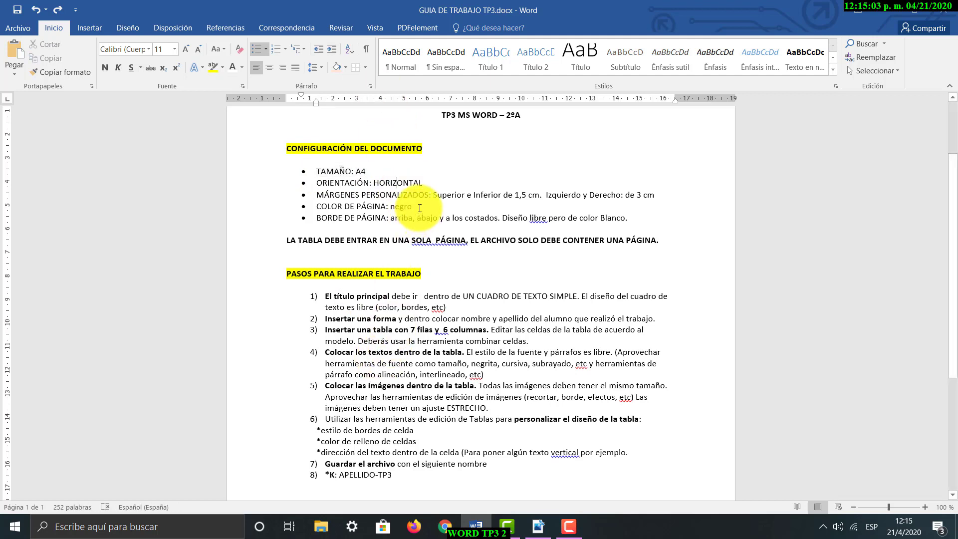
triple_click(329, 206)
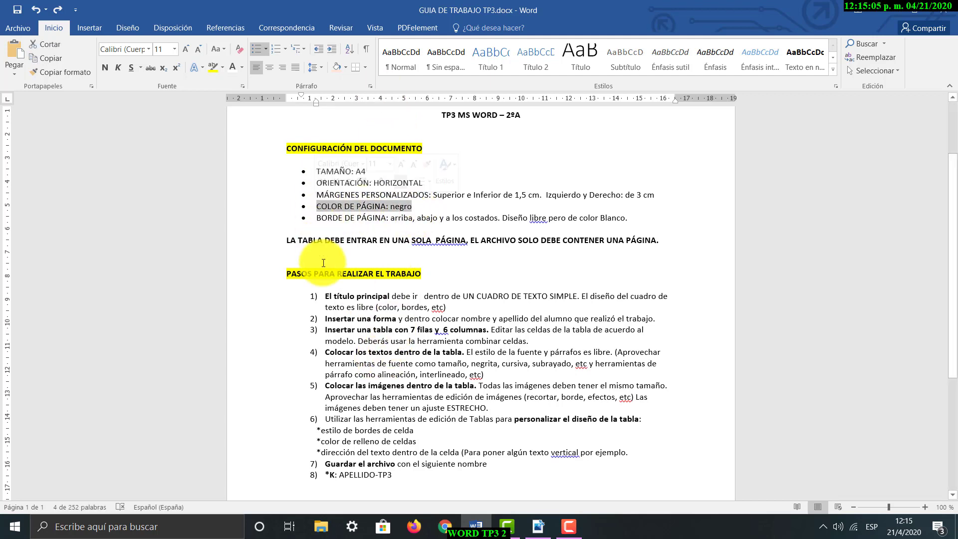
left_click_drag(502, 218, 546, 219)
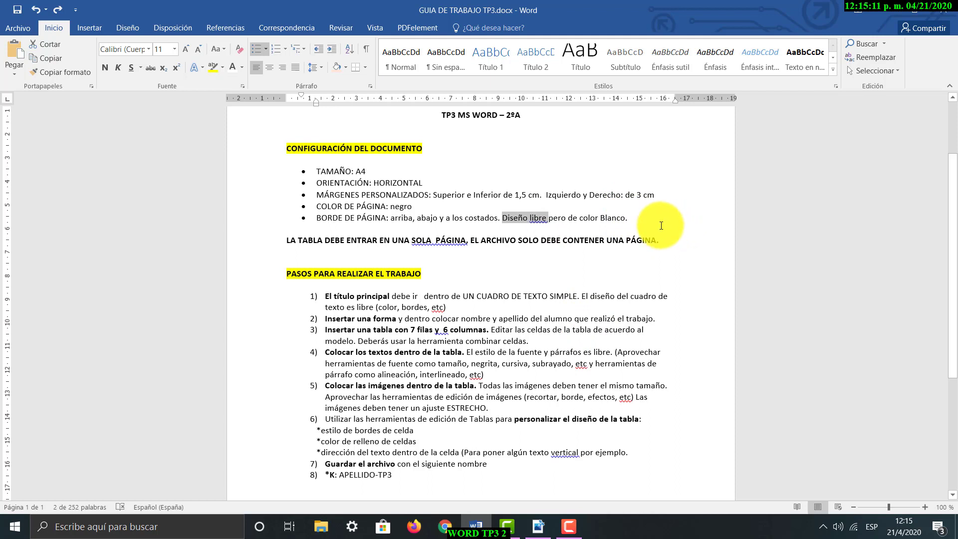
left_click(641, 218)
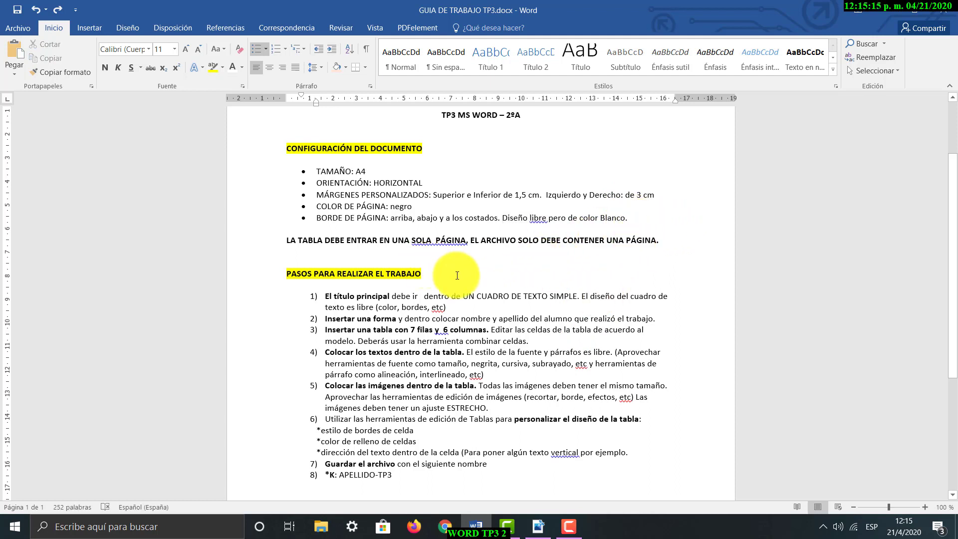
scroll(447, 271, "down", 1)
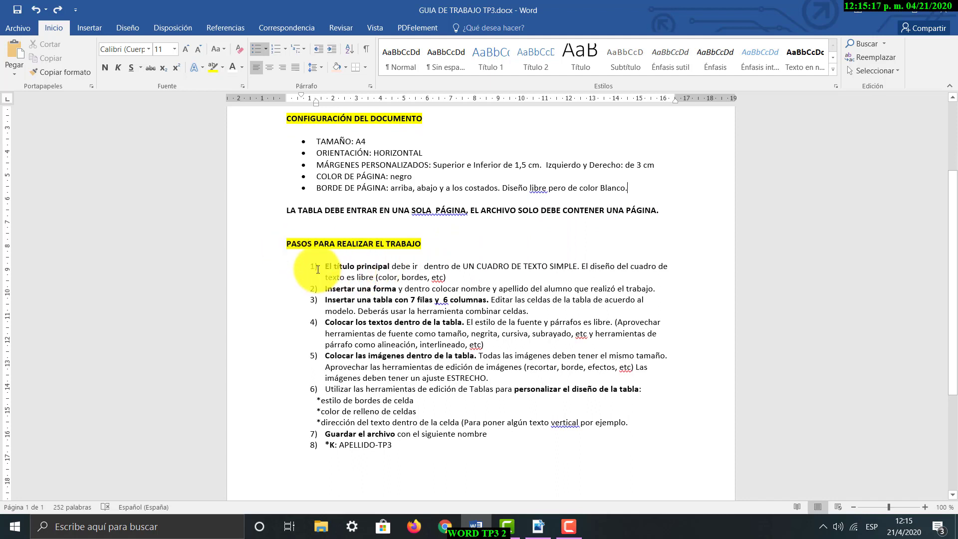
left_click(376, 267)
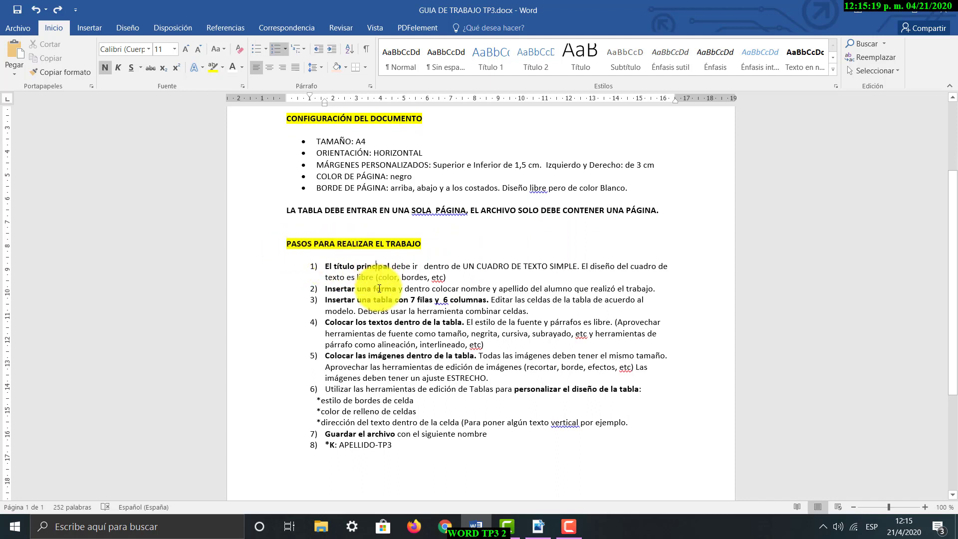
left_click(381, 300)
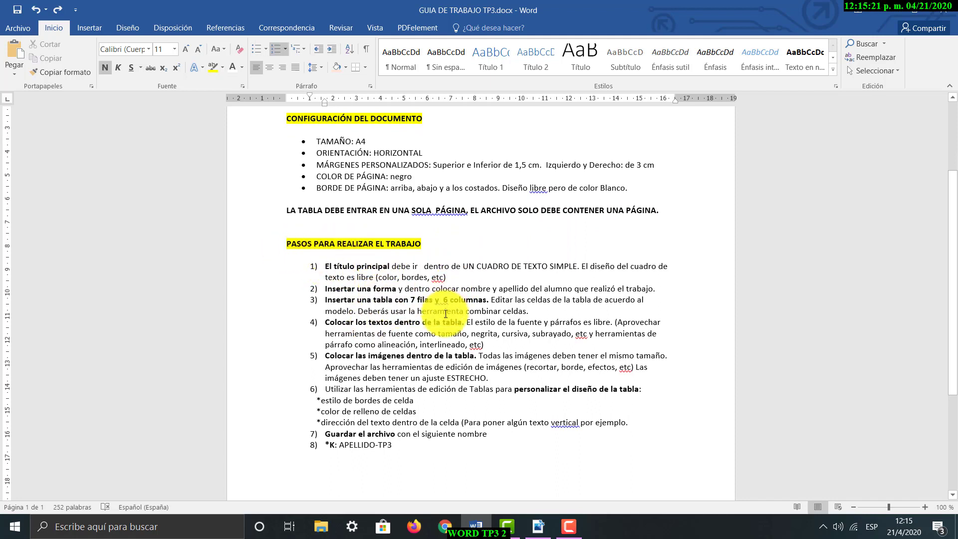
left_click(507, 243)
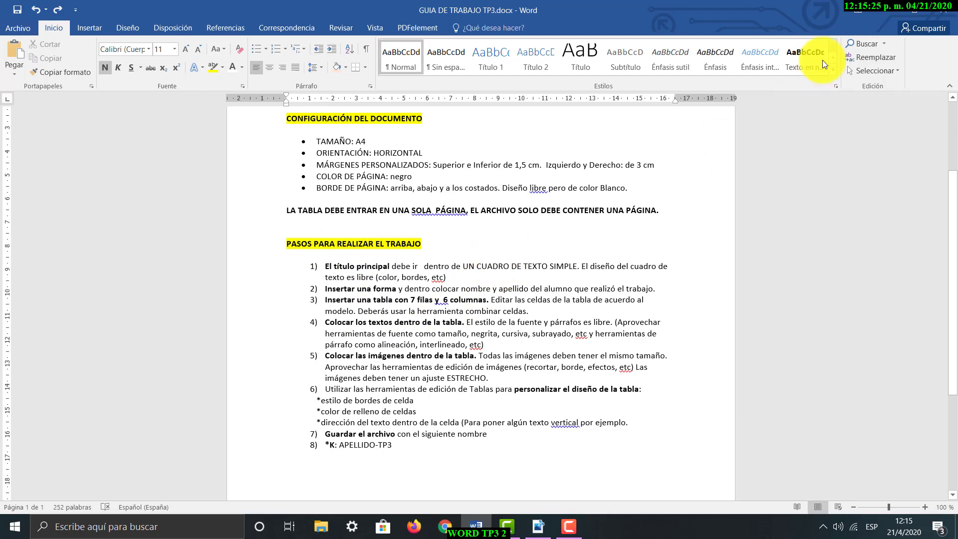
Reduce the guide's window to half the screen and create a new blank document
left_click(915, 13)
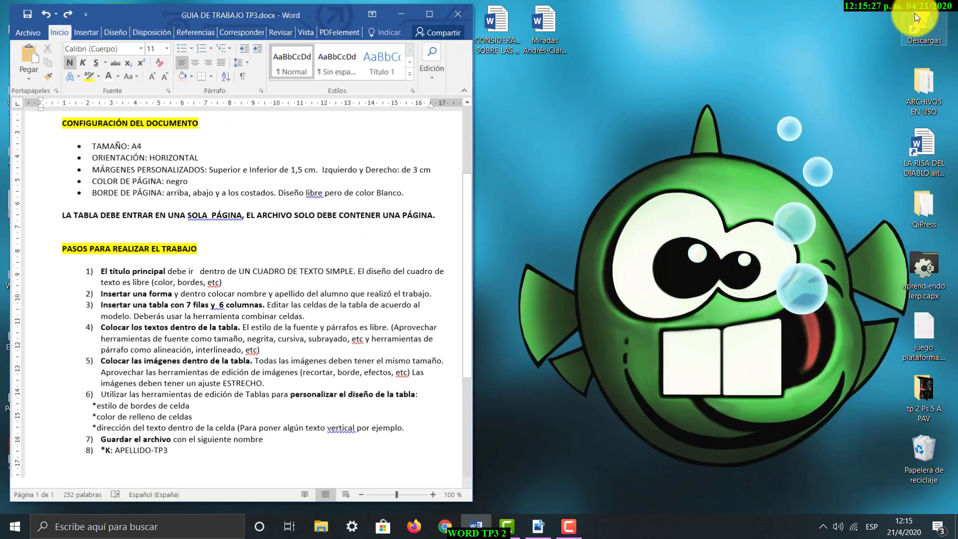
left_click_drag(259, 11, 251, 12)
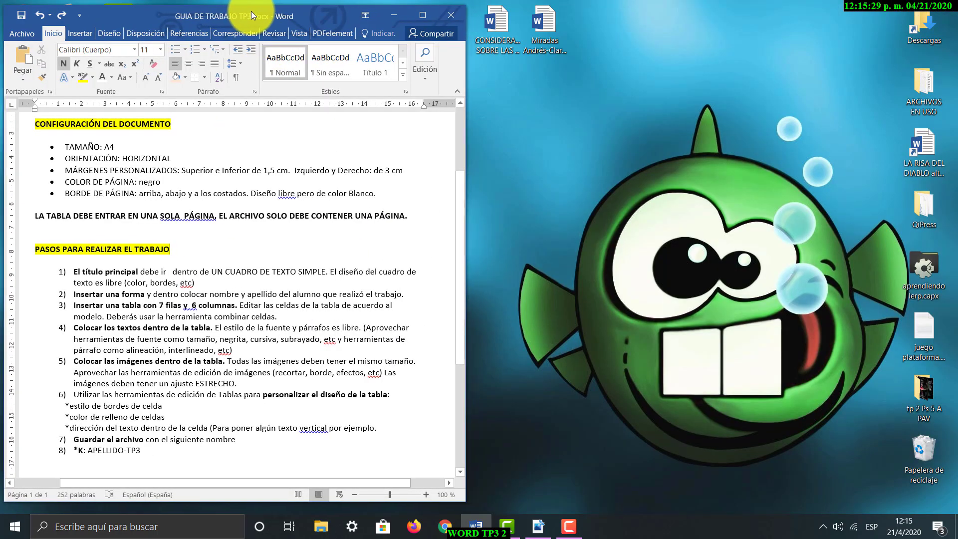
left_click(25, 35)
left_click(23, 82)
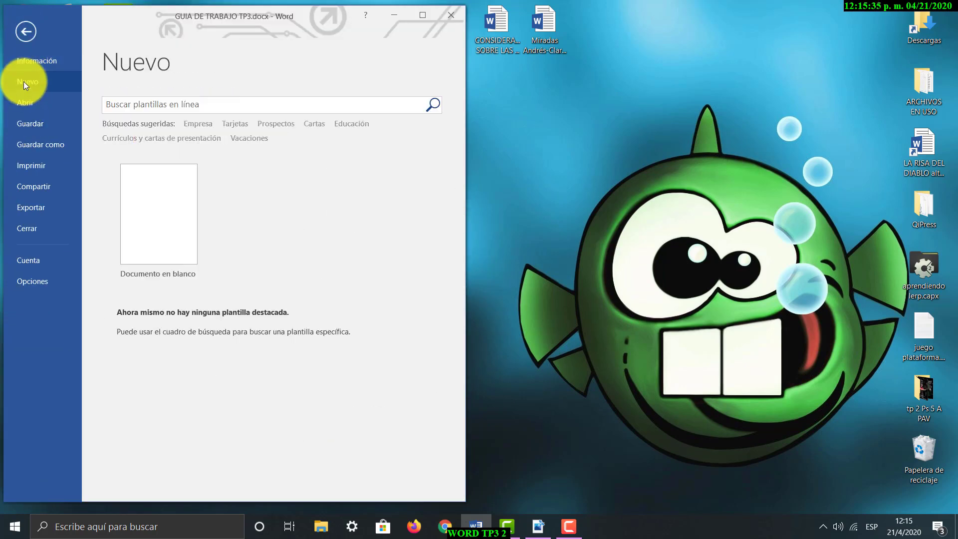
left_click(162, 210)
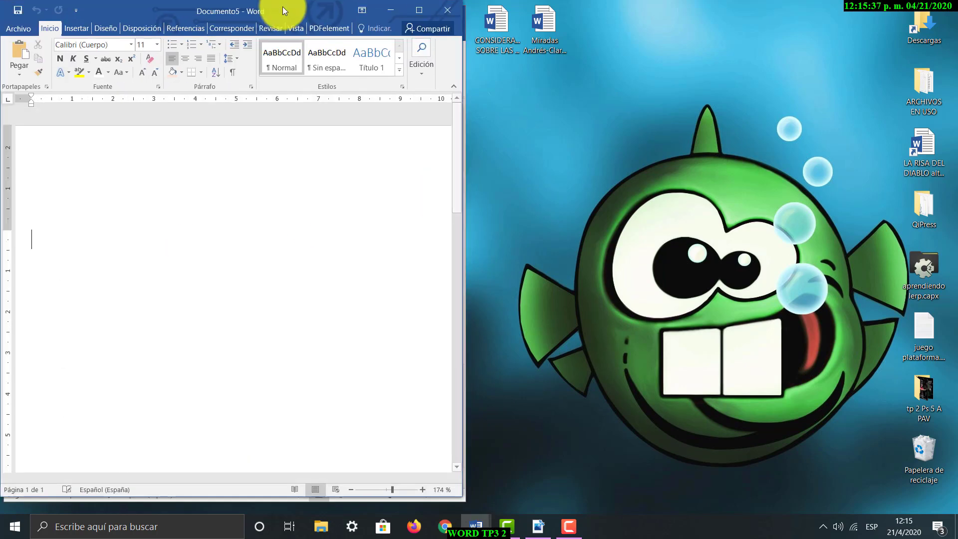
Arrange the blank document's window side by side with the guide, closing the floating styles list
left_click_drag(204, 7, 683, 15)
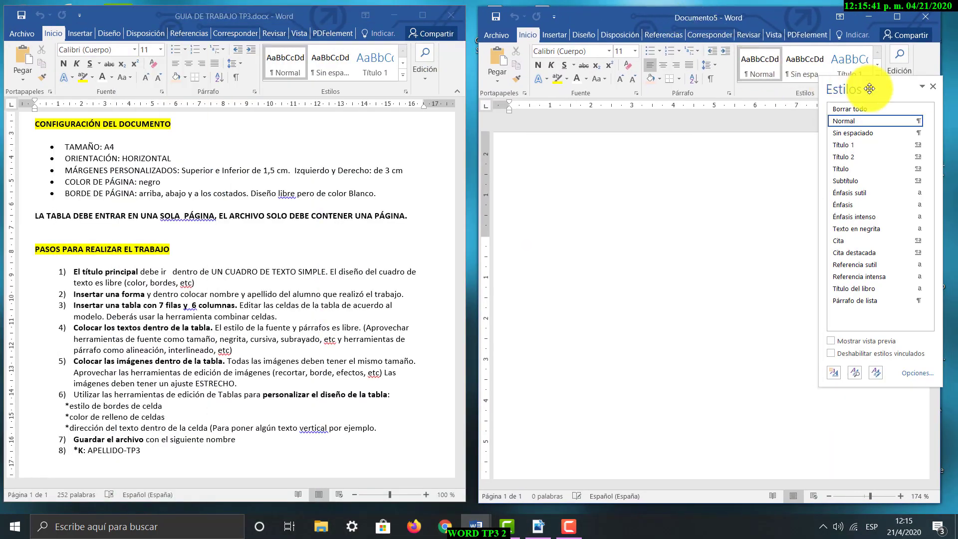
left_click(933, 87)
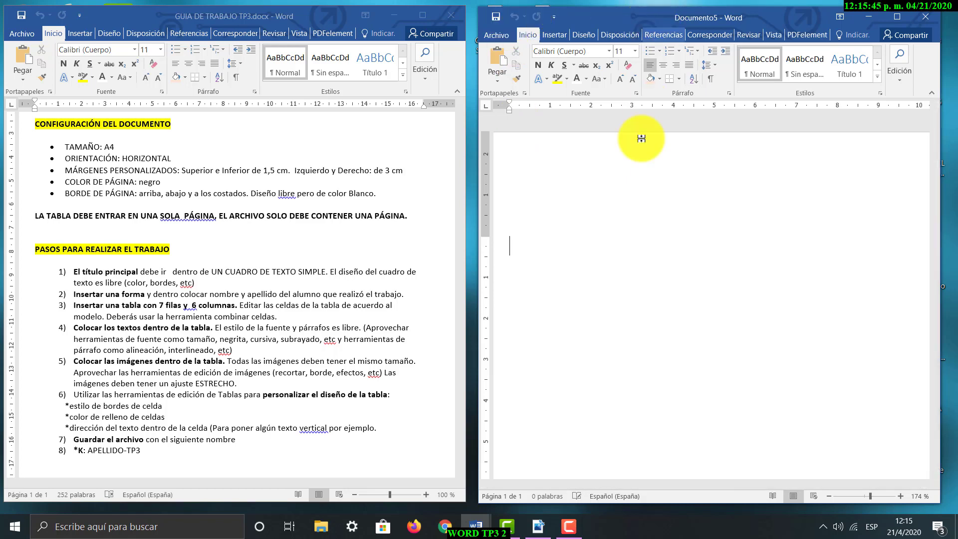
mouse_move(292, 19)
left_mouse_down()
mouse_move(268, 49)
mouse_move(300, 18)
mouse_move(291, 21)
left_mouse_up()
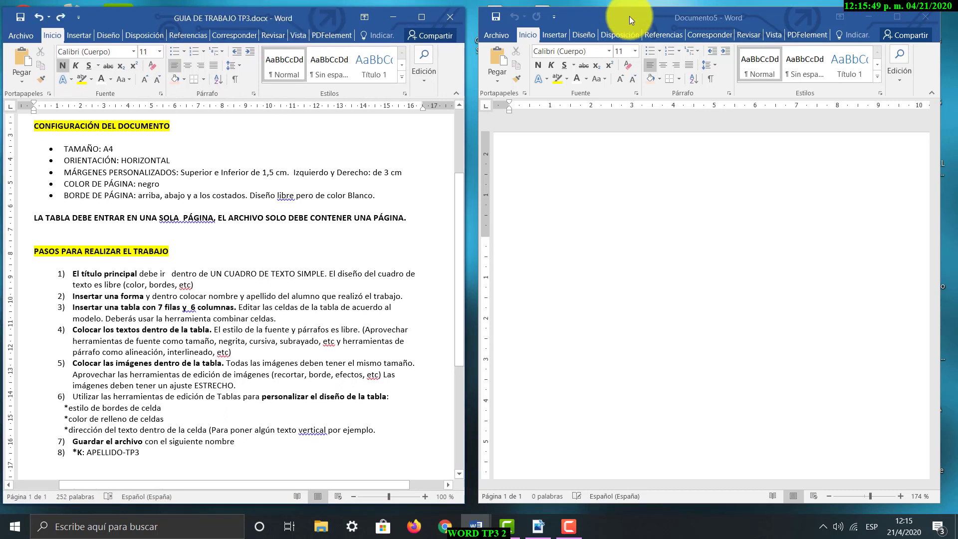
left_click_drag(630, 17, 625, 18)
mouse_move(471, 198)
left_mouse_down()
mouse_move(605, 196)
mouse_move(482, 189)
left_mouse_up()
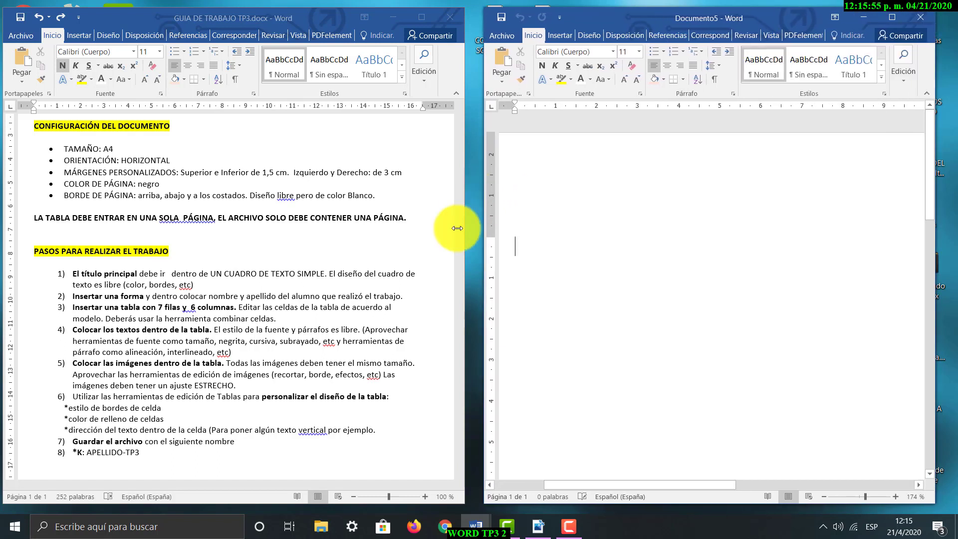
left_click_drag(613, 22, 621, 20)
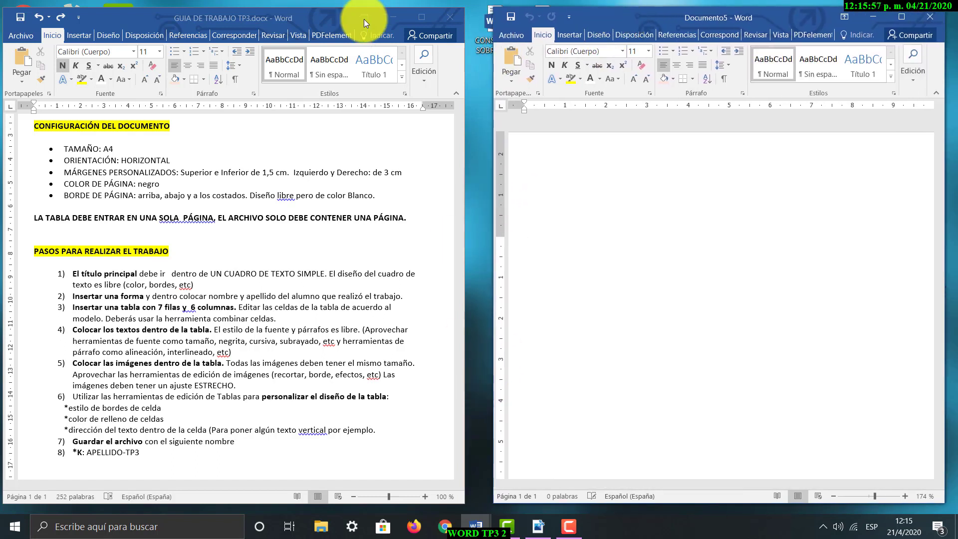
left_click_drag(334, 17, 339, 16)
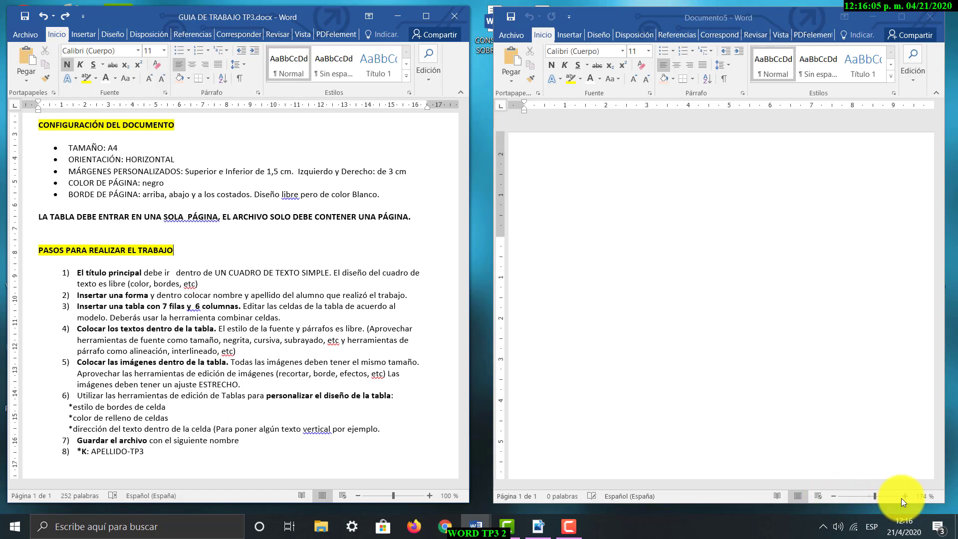
left_click_drag(874, 497, 854, 497)
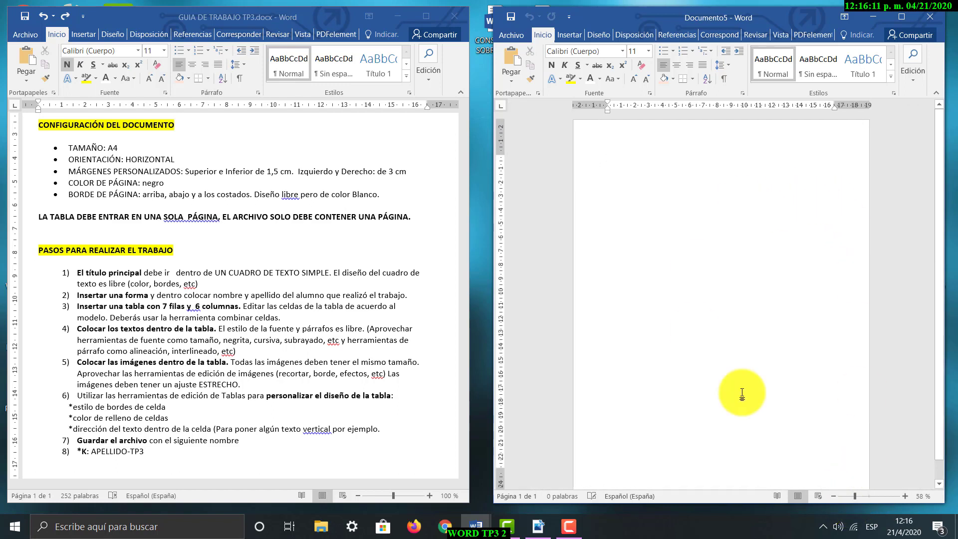
left_click(849, 496)
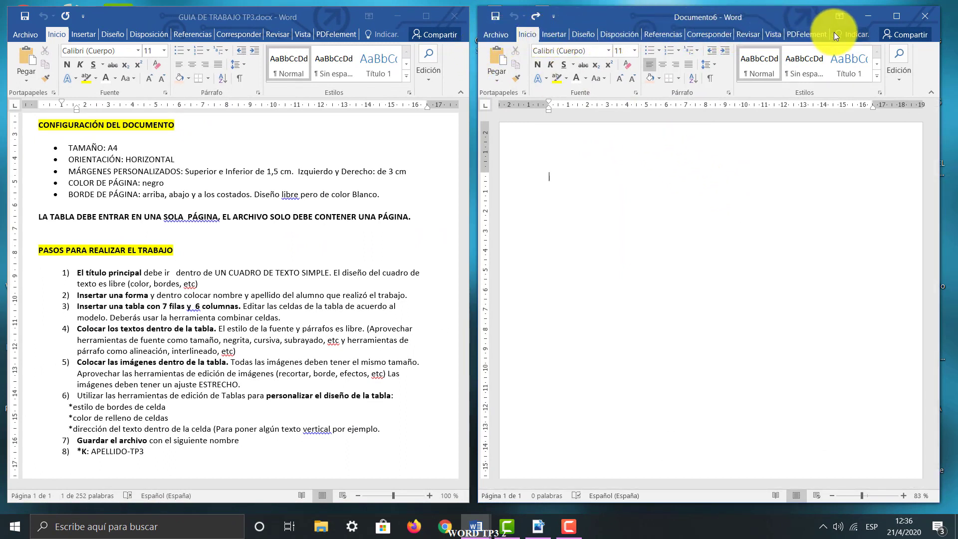
Set the blank document's top and bottom margins to 1,5 cm in the page setup
left_click(586, 33)
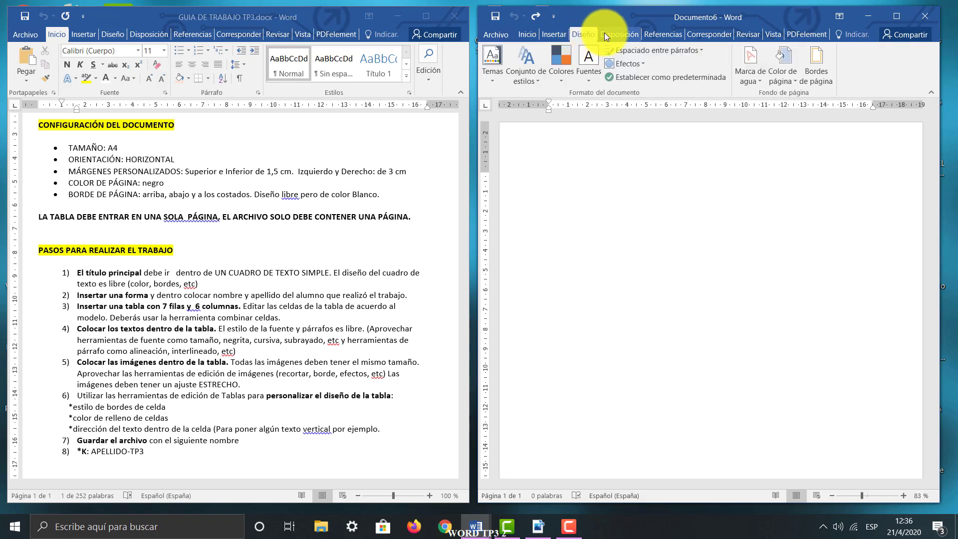
left_click(603, 33)
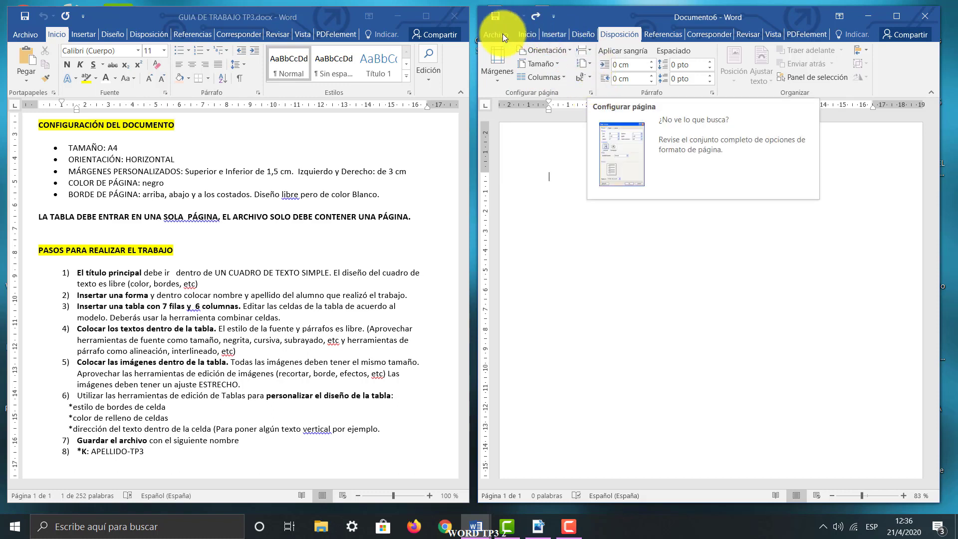
left_click(591, 94)
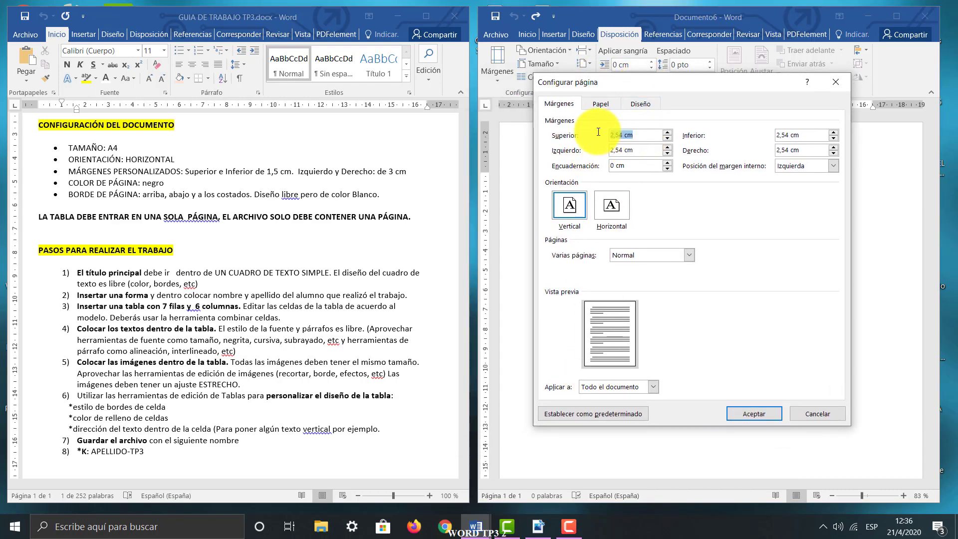
type("1,5")
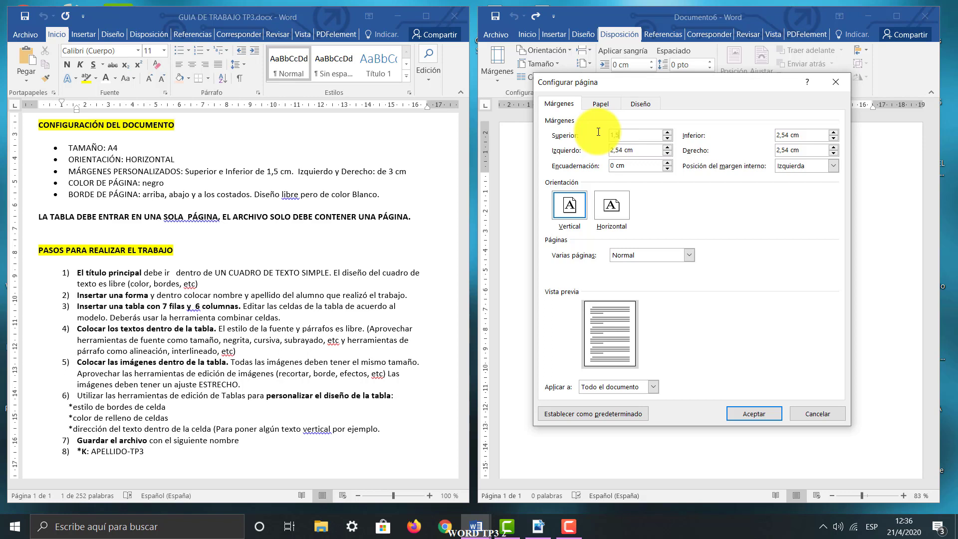
double_click(615, 135)
key("ctrl+c")
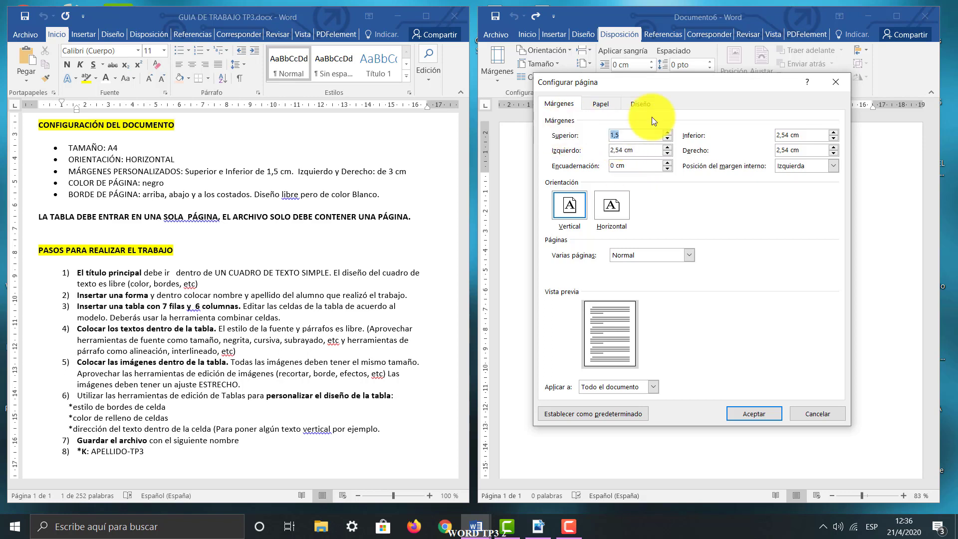
left_click_drag(808, 134, 752, 132)
key("ctrl+v")
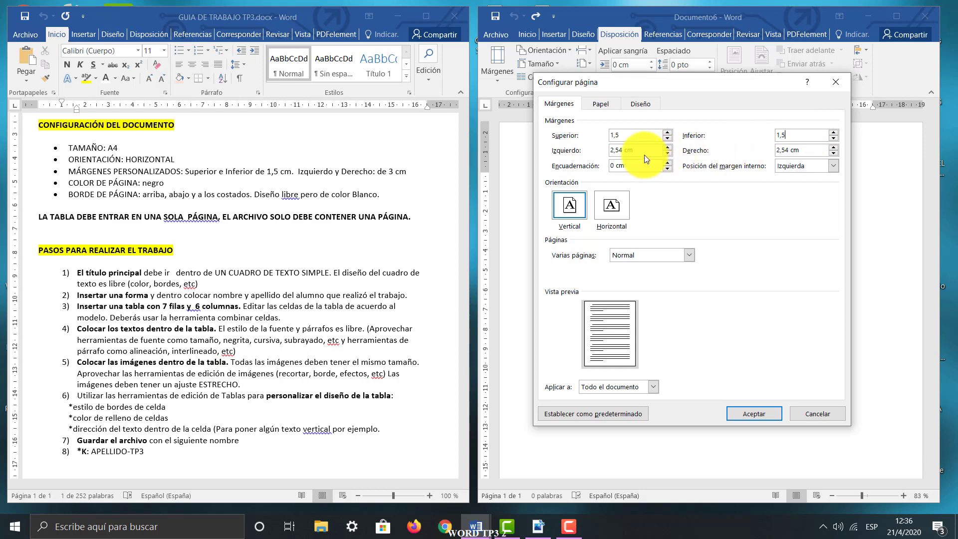
Set the left and right page margins to 3 cm
left_click_drag(643, 151, 508, 152)
type("3")
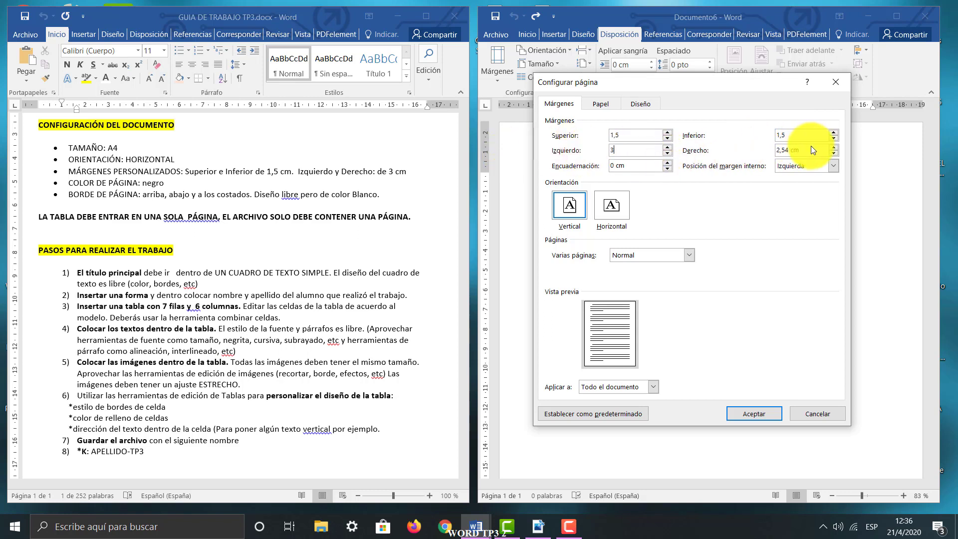
left_click_drag(811, 146, 731, 151)
type("3")
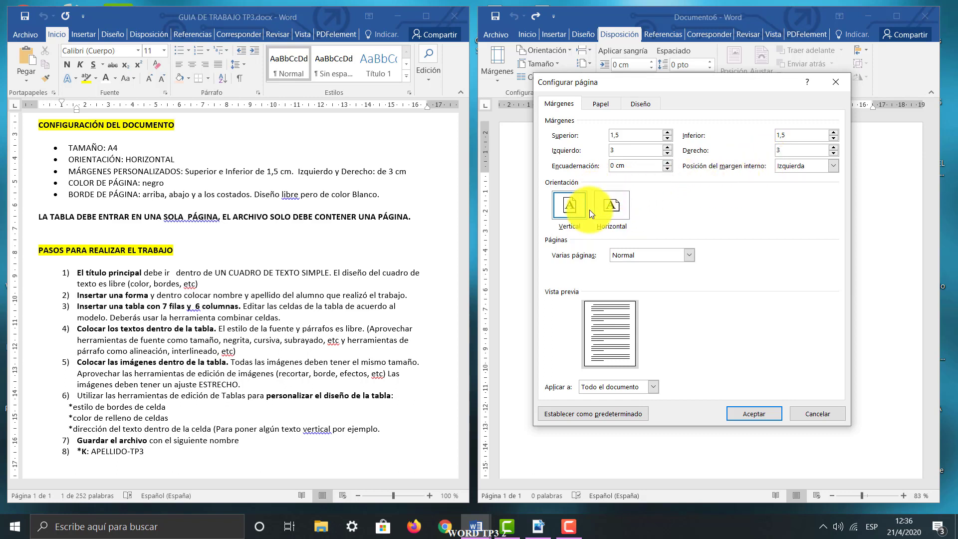
Choose horizontal page orientation and set the paper size to A4
left_click(624, 202)
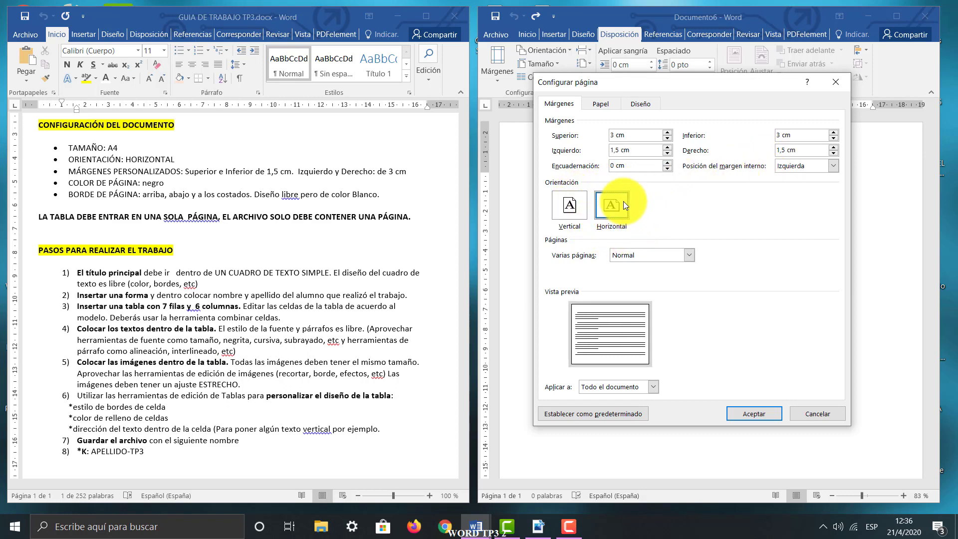
left_click(609, 105)
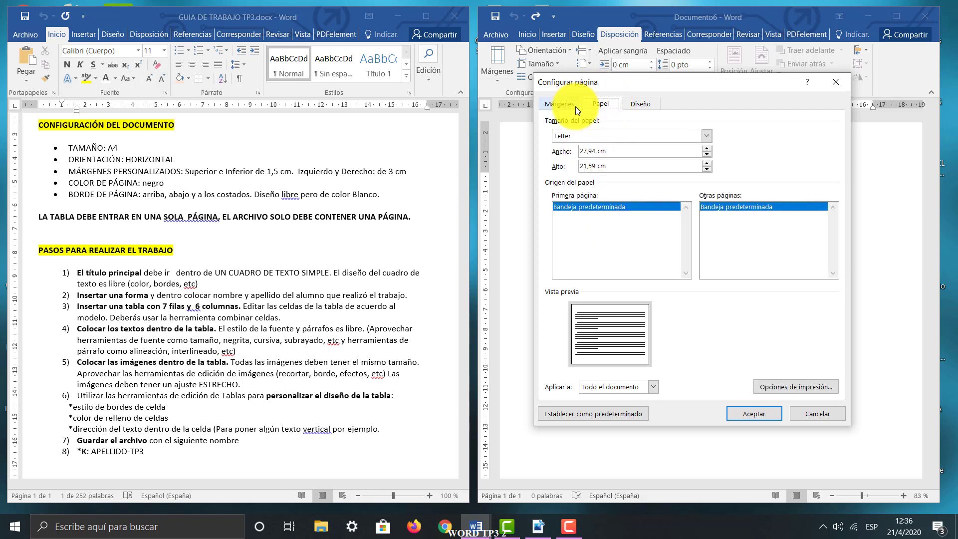
left_click(709, 135)
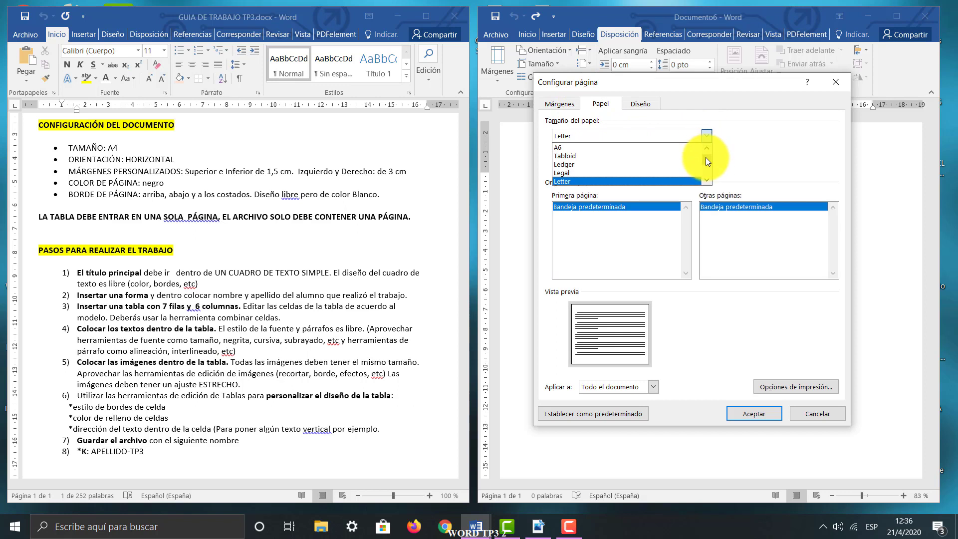
scroll(705, 157, "up", 1)
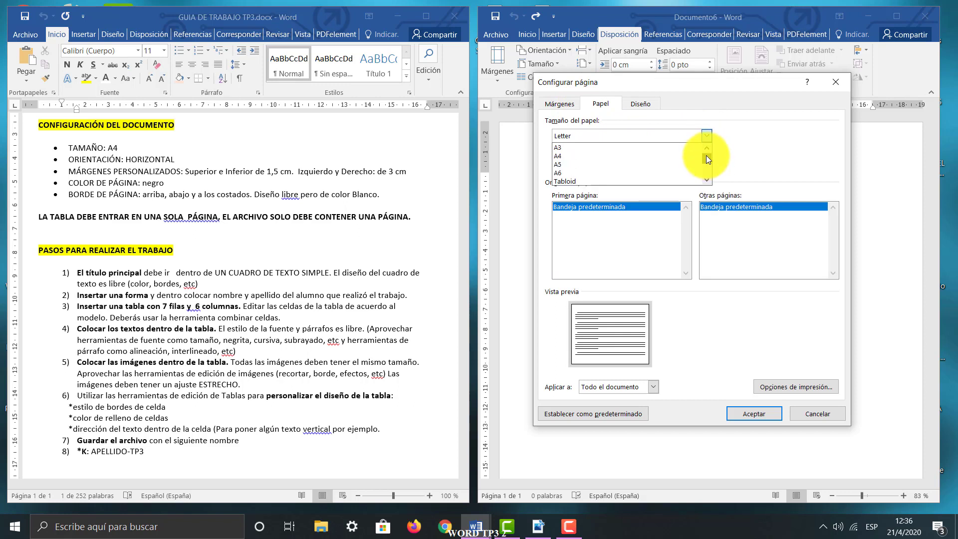
left_click(571, 156)
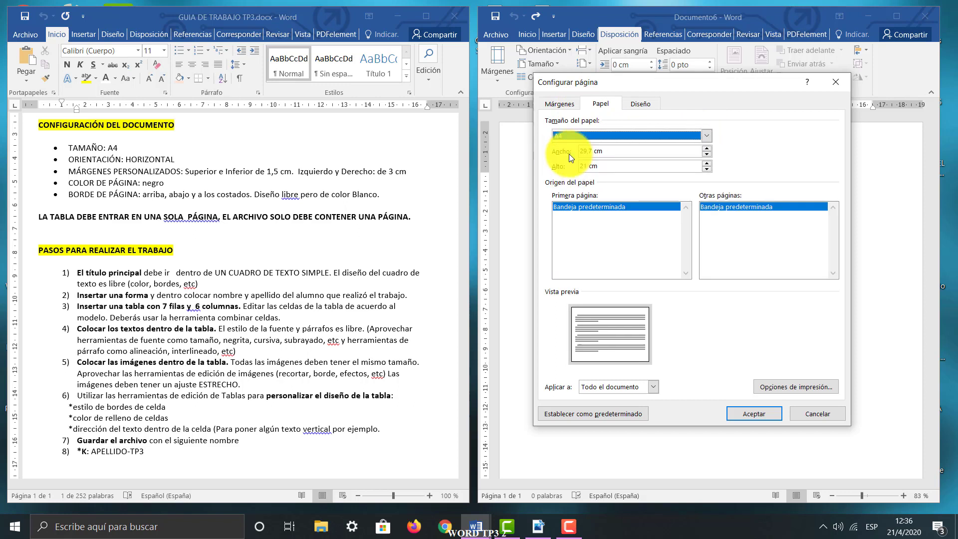
Check the margin and paper settings once more and apply the page setup to the whole document
left_click(562, 103)
left_click(601, 103)
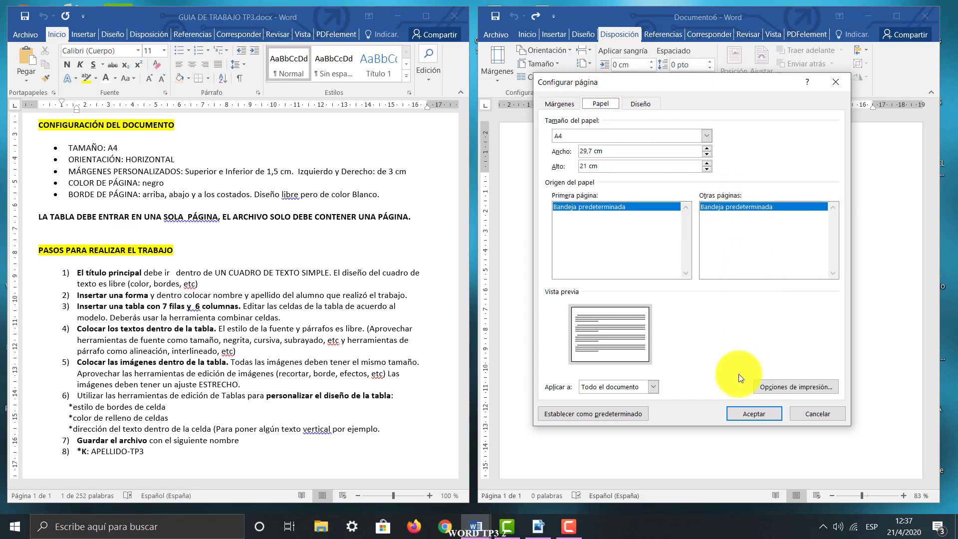
left_click(750, 414)
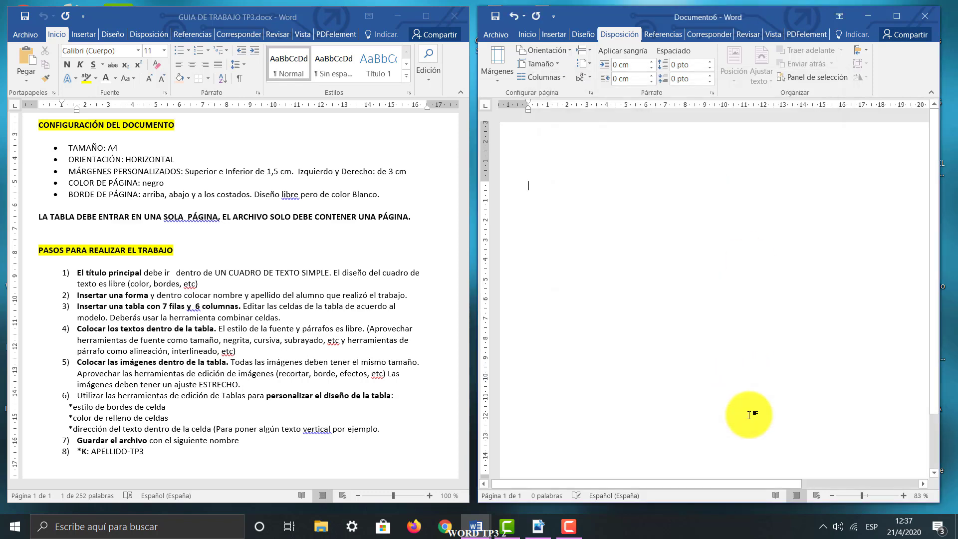
left_click(854, 495)
left_click_drag(851, 497, 850, 497)
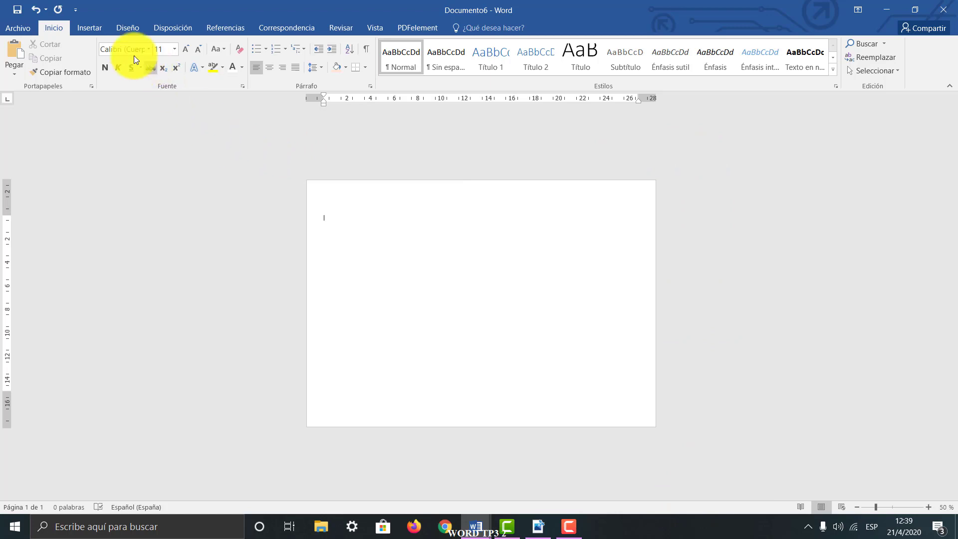
Set the page colour to black
left_click(128, 29)
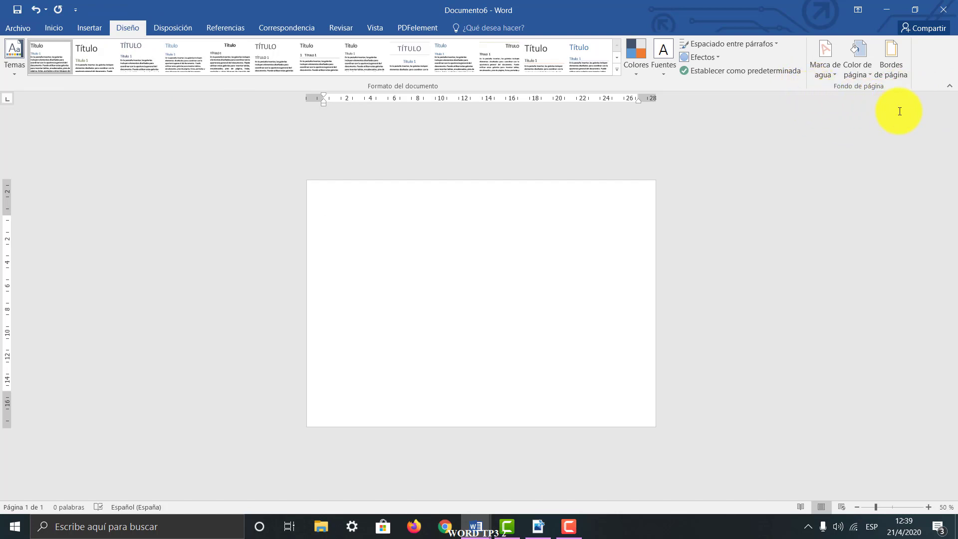
left_click(852, 49)
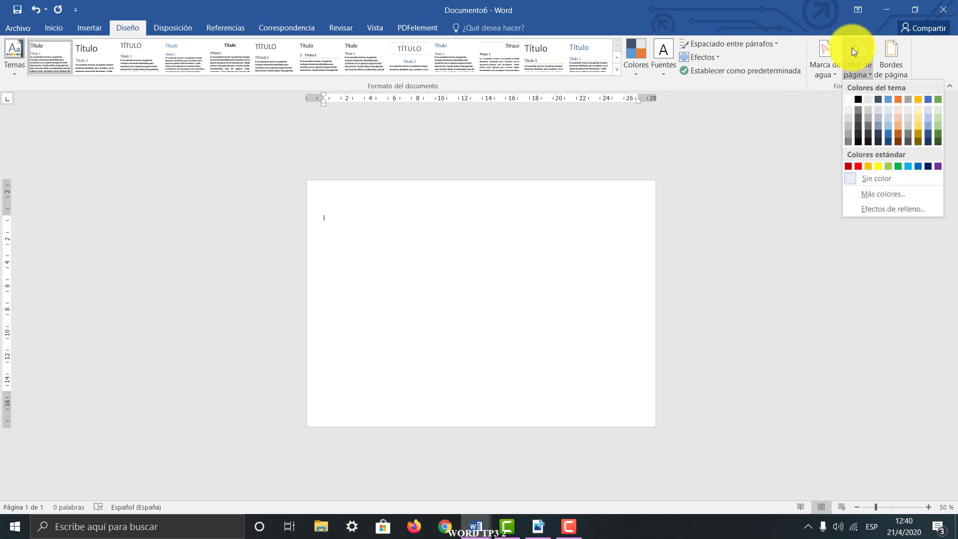
left_click(859, 99)
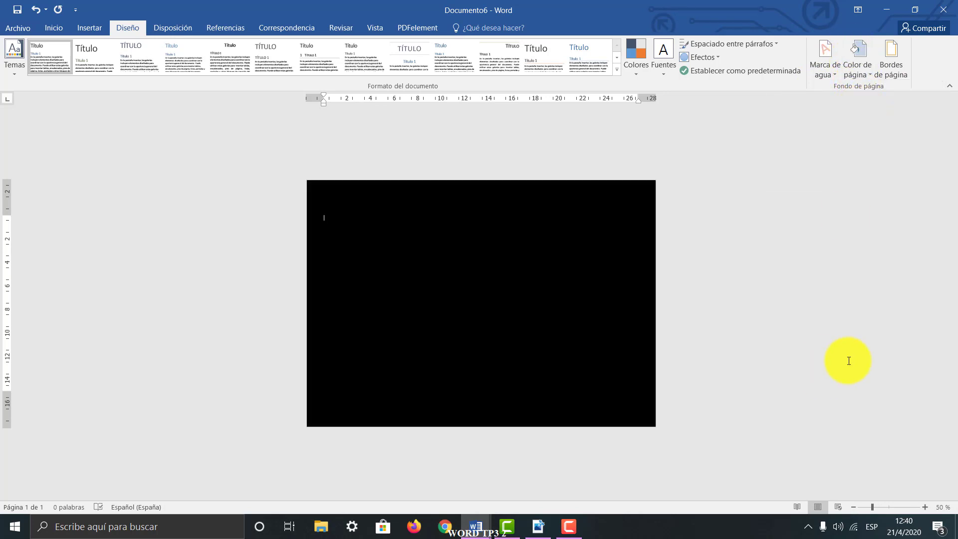
Set up a box page border with a dash-dot line style and a width of 1 ½ pto
left_click(902, 73)
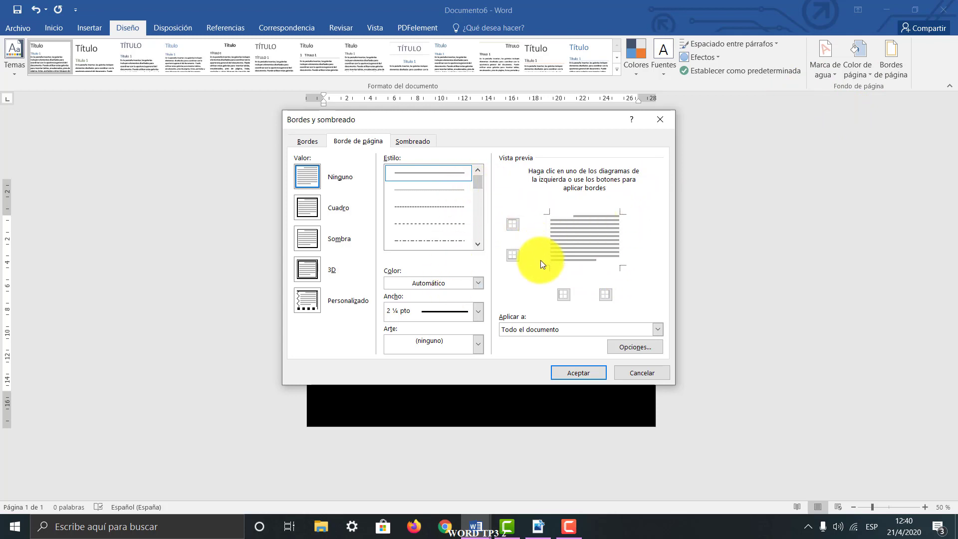
left_click_drag(483, 182, 478, 192)
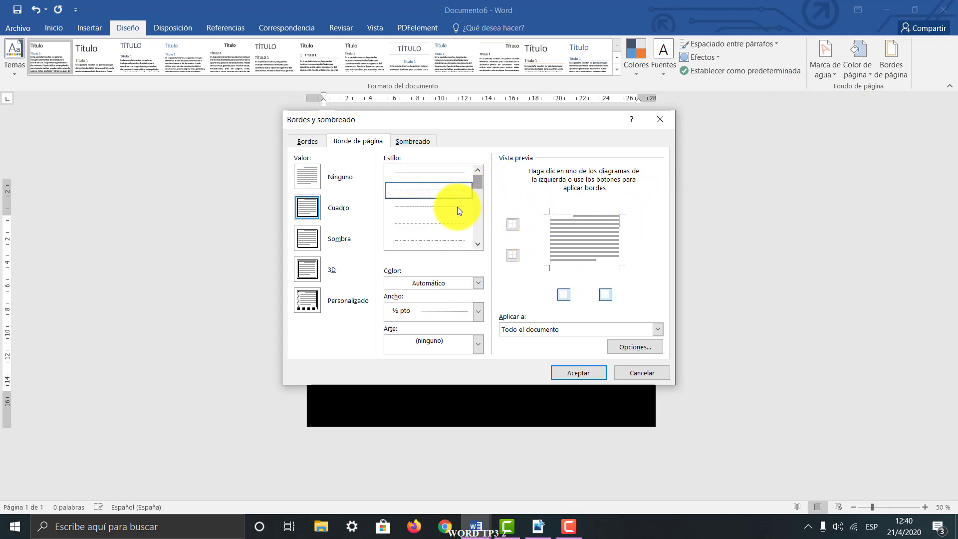
left_click(441, 227)
left_click(438, 242)
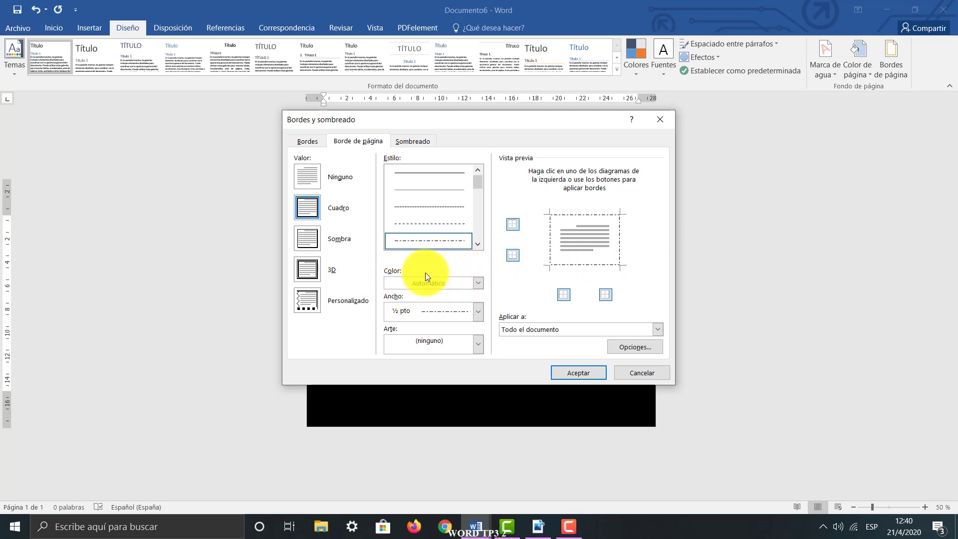
left_click(477, 309)
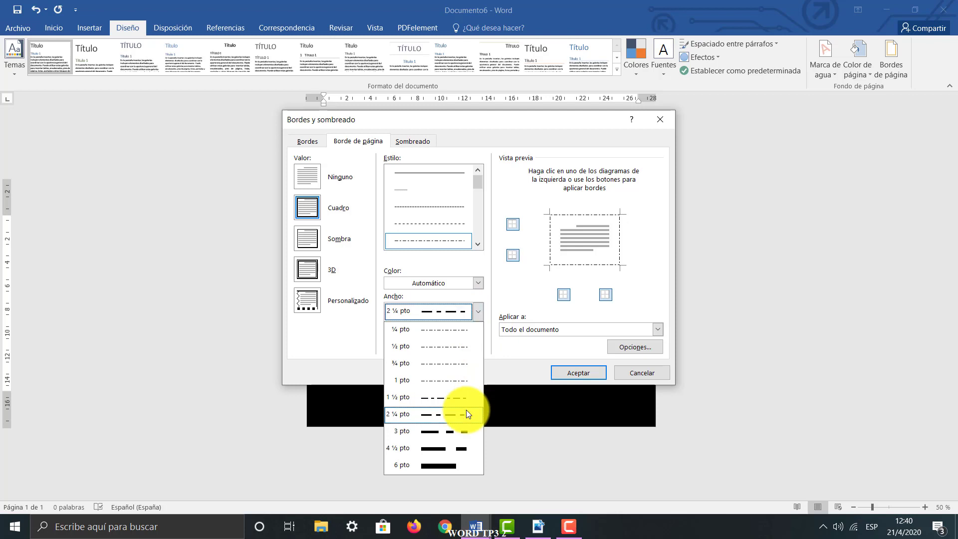
left_click(466, 413)
left_click(475, 311)
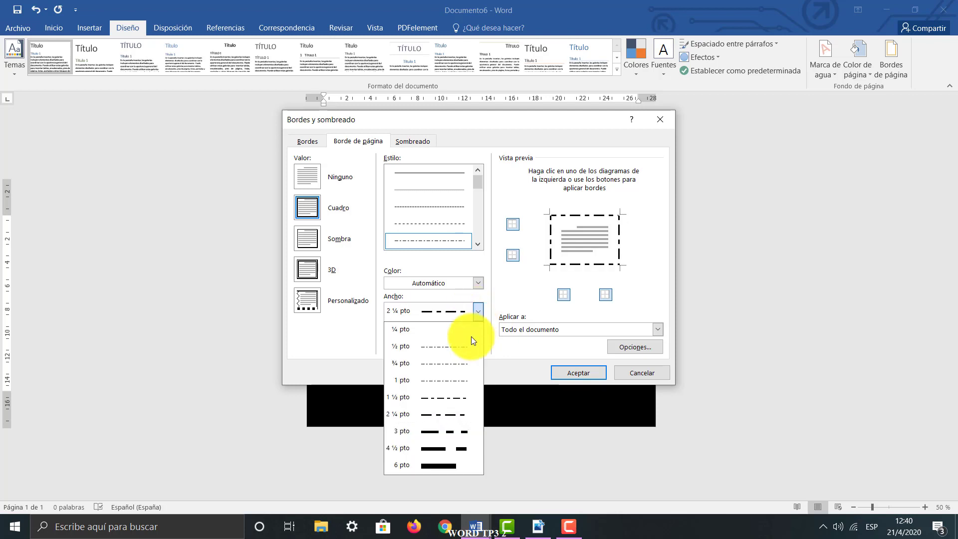
left_click(462, 394)
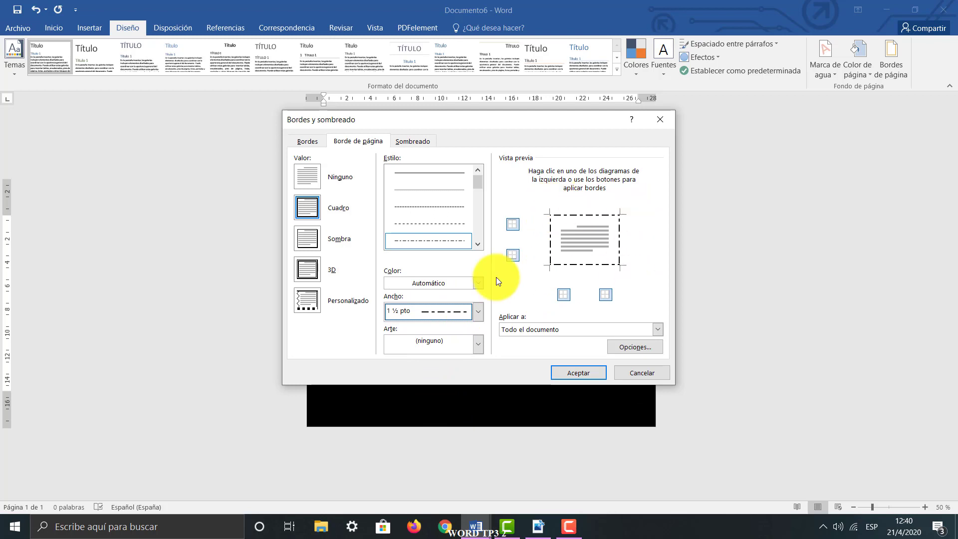
Set the page border's colour to white and apply the border to the whole document
left_click(478, 283)
left_click(388, 323)
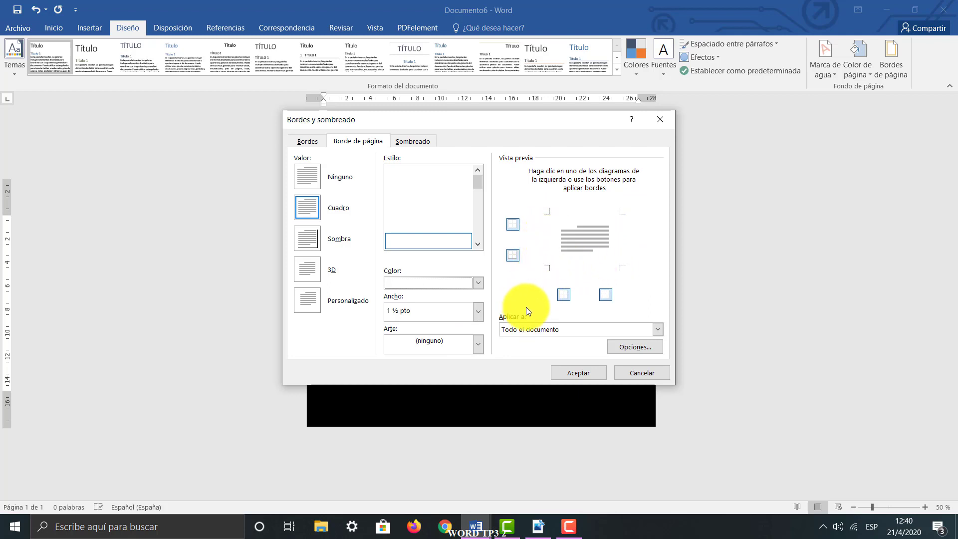
left_click(555, 376)
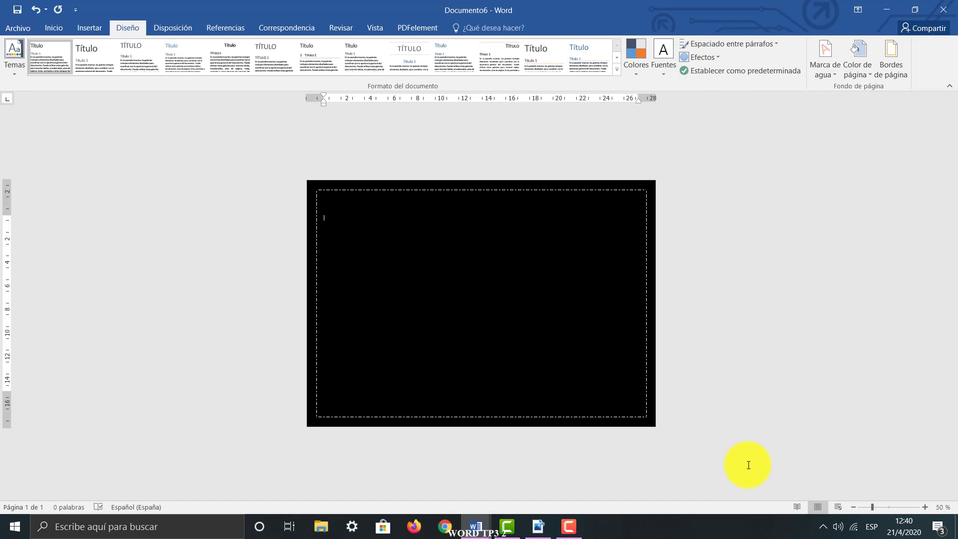
Switch to Adobe Acrobat Reader to examine the title, shape and table layout in MODELO.pdf, and return to the Word document
left_click(539, 528)
left_click(367, 122)
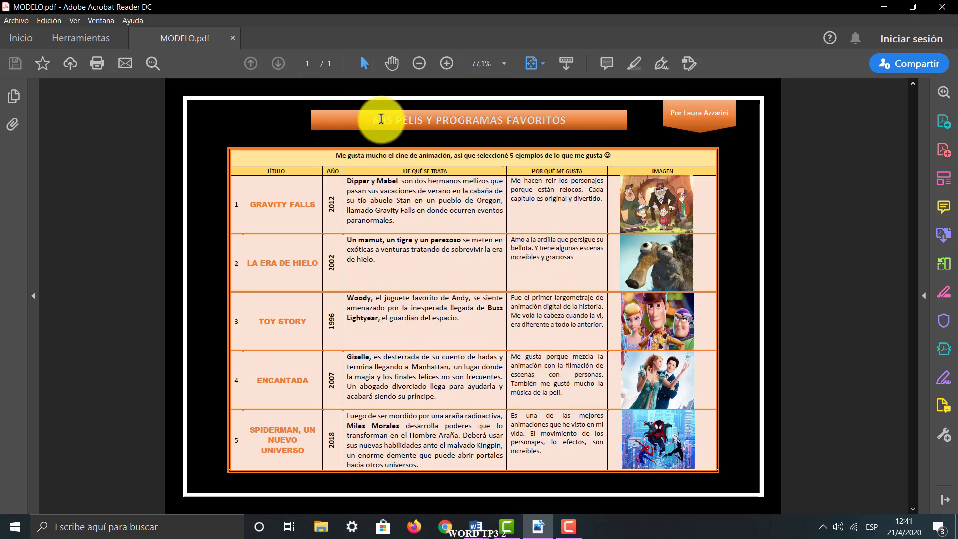
left_click(886, 6)
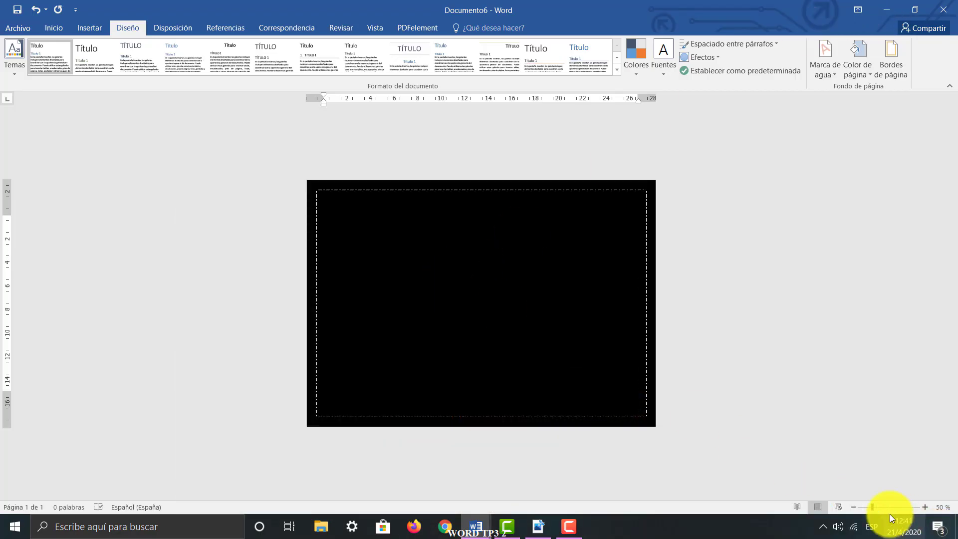
Insert a simple text box (Cuadro de texto simple) on the black page for the main title
left_click(878, 507)
left_click_drag(878, 507, 882, 507)
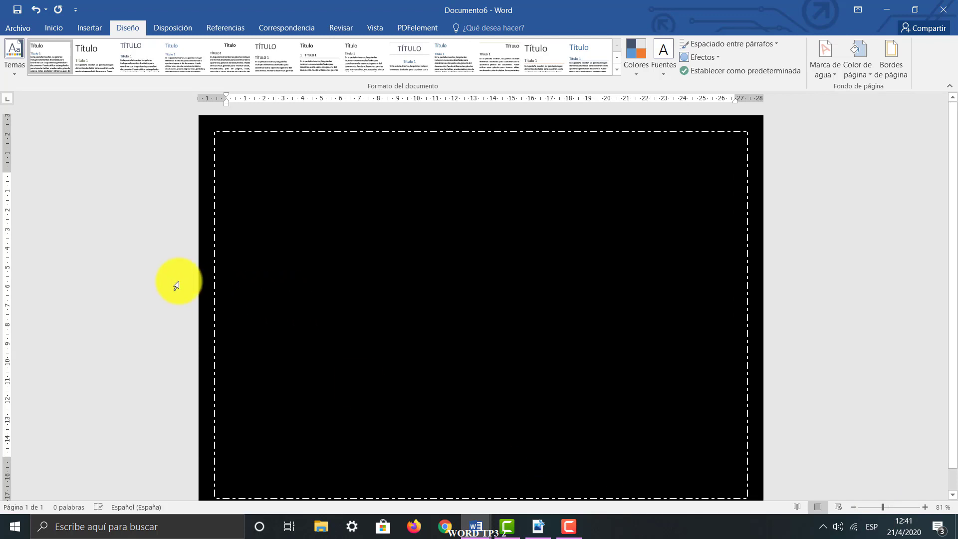
left_click(89, 28)
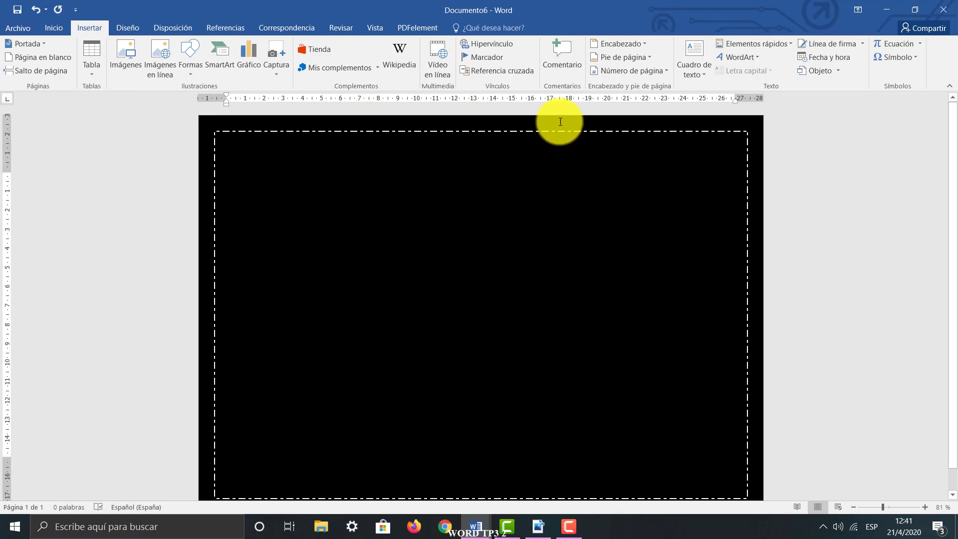
left_click(706, 74)
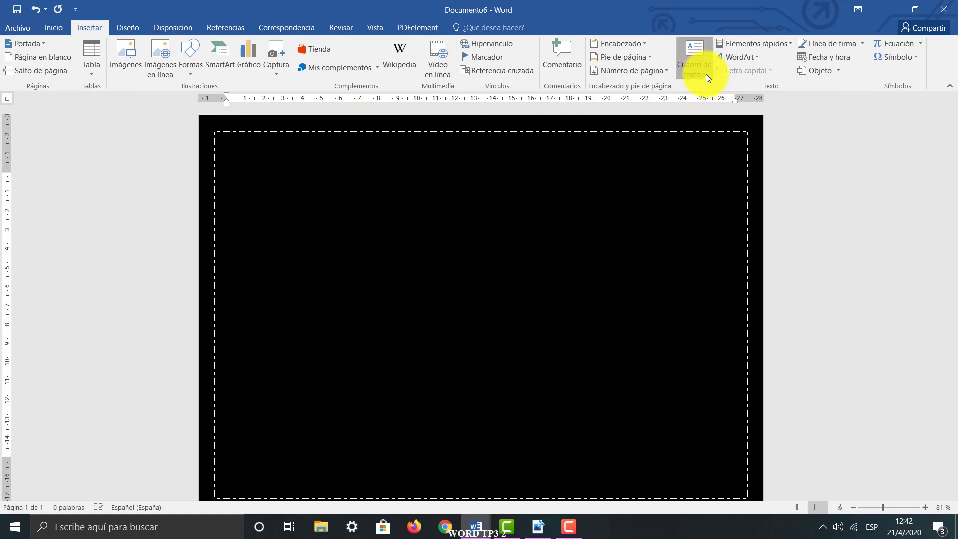
scroll(951, 119, "down", 8)
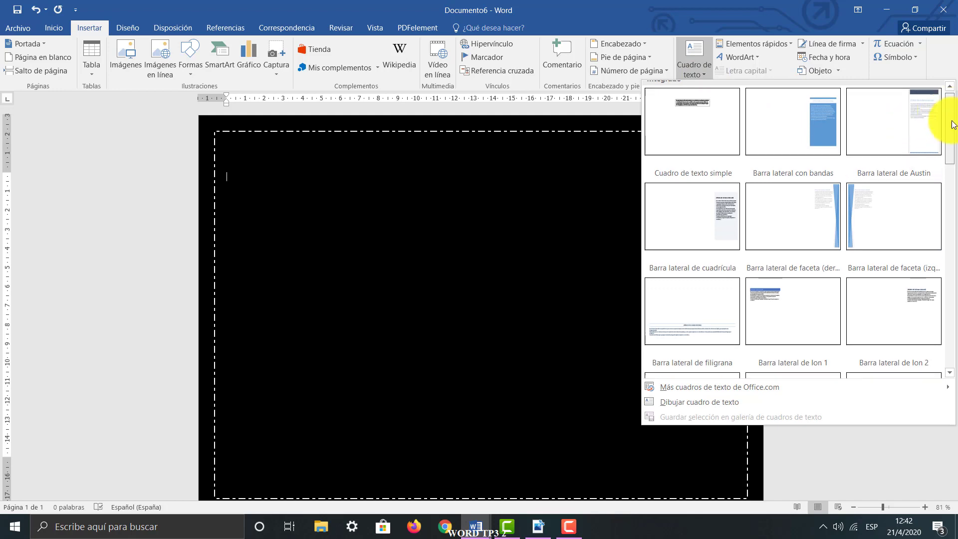
left_click_drag(956, 276, 952, 110)
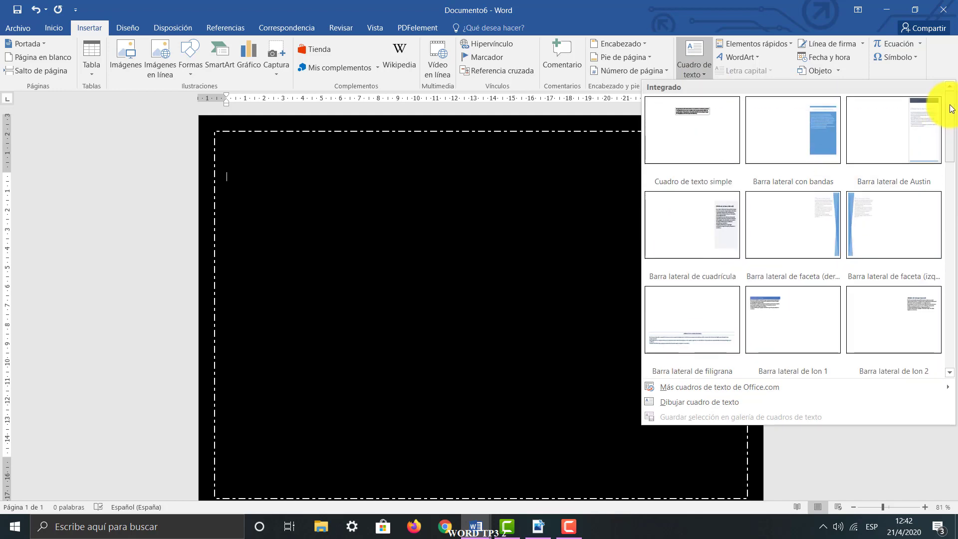
left_click(705, 131)
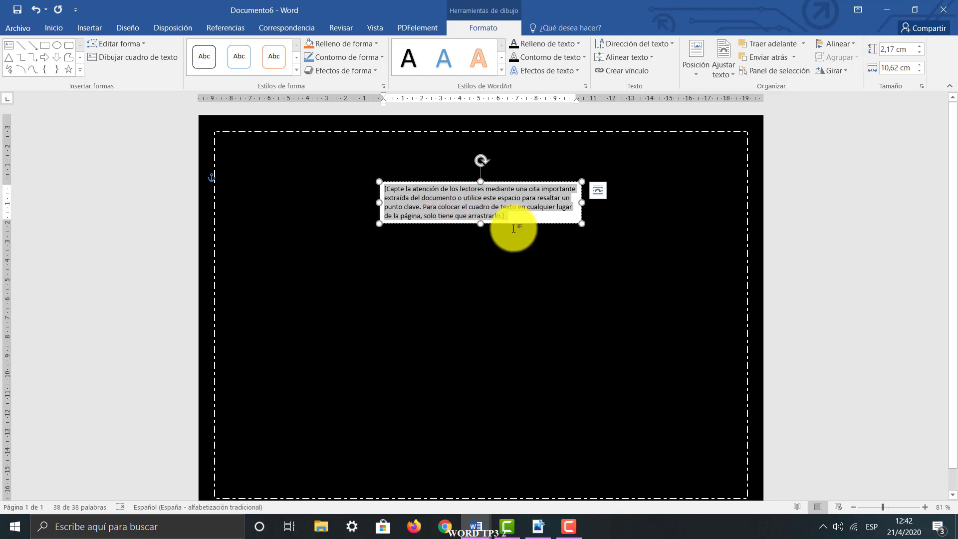
Replace the text box's placeholder with the title "Las pelis y programas que me gustan"
key("Delete")
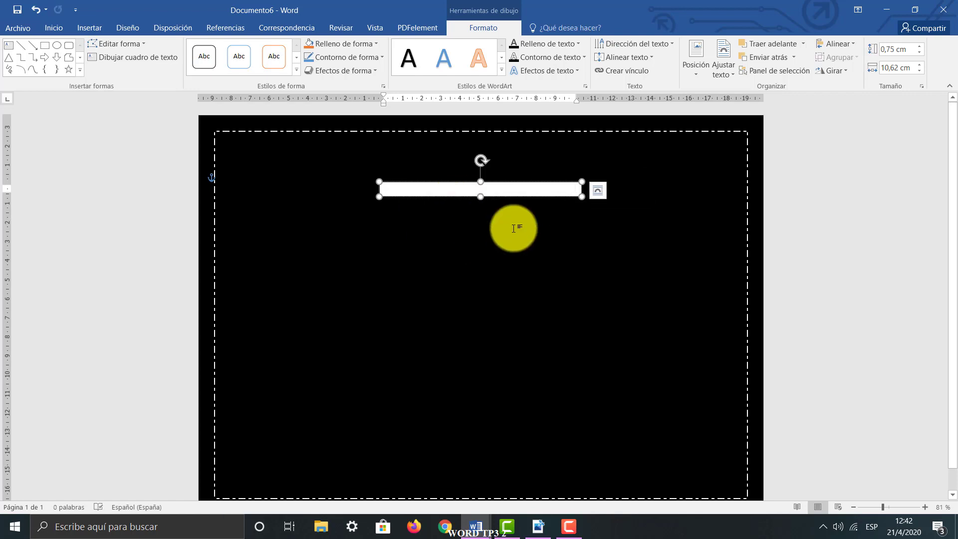
type("la")
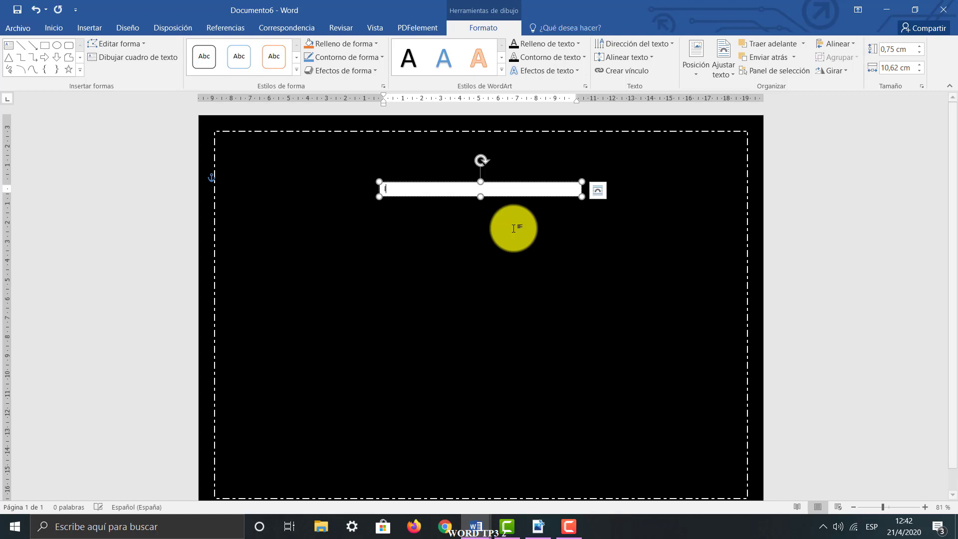
type("Las pelis y progra")
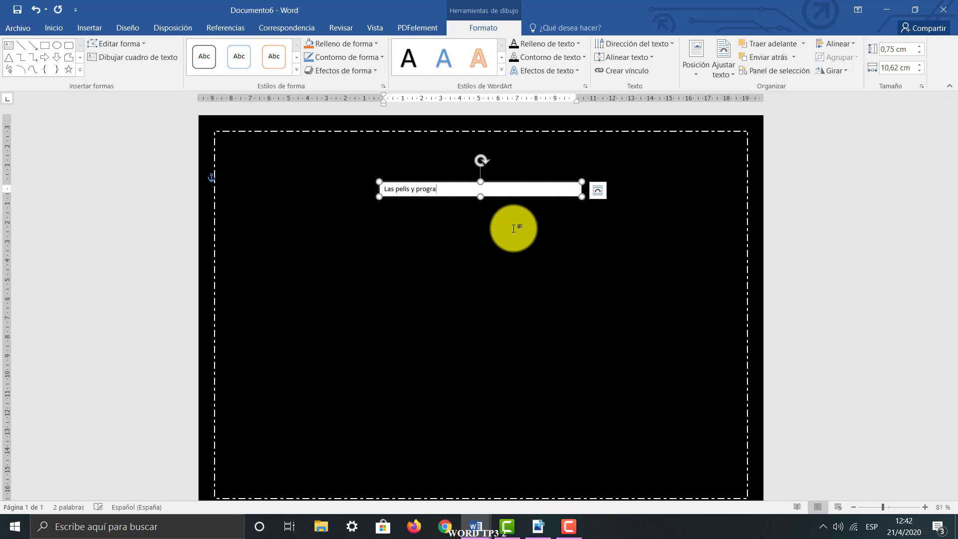
type("mas que me gustan")
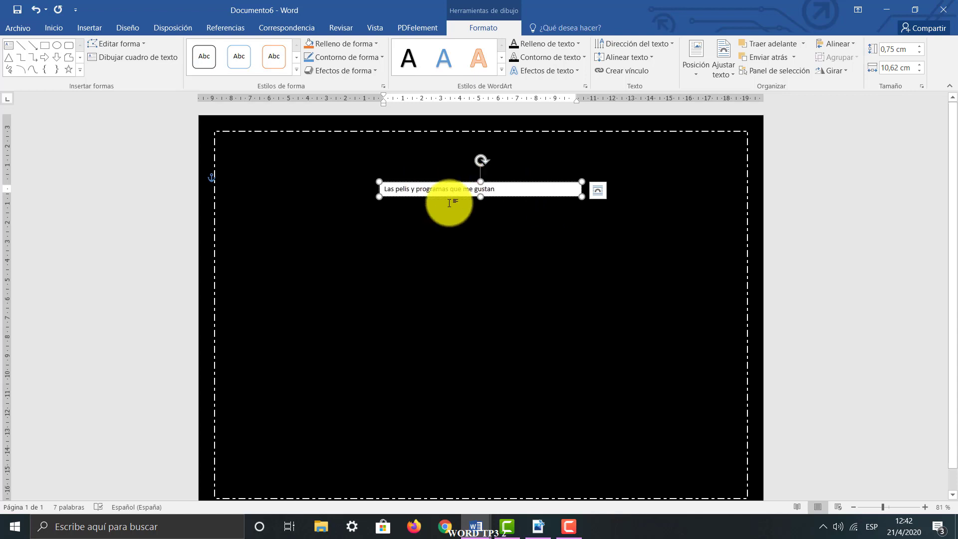
Move the title text box slightly up and apply the orange gradient theme shape style to it
left_click_drag(513, 195, 516, 156)
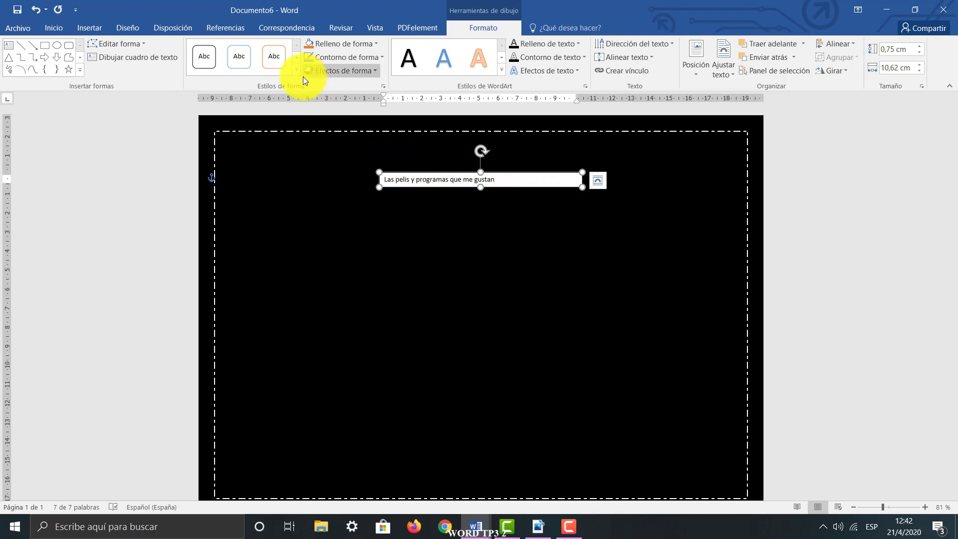
left_click(519, 189)
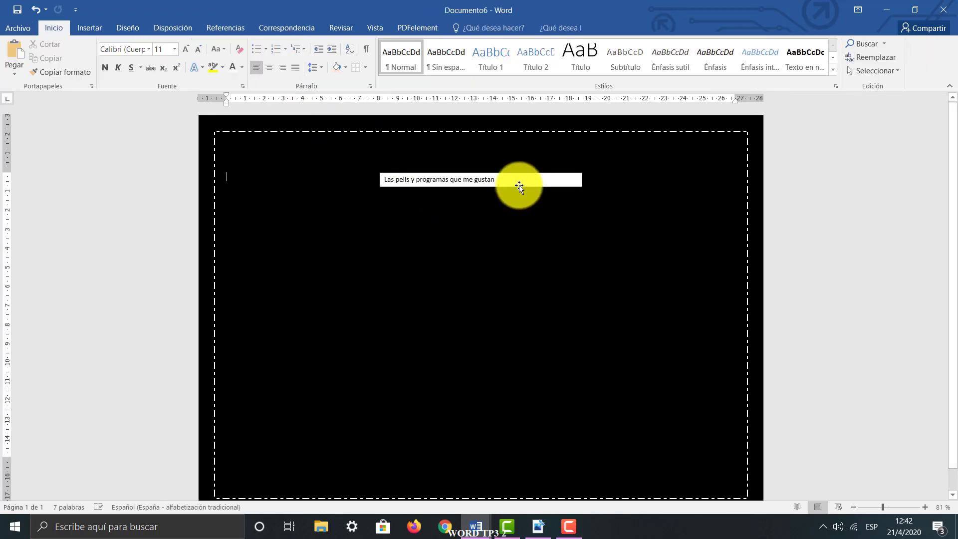
left_click(519, 187)
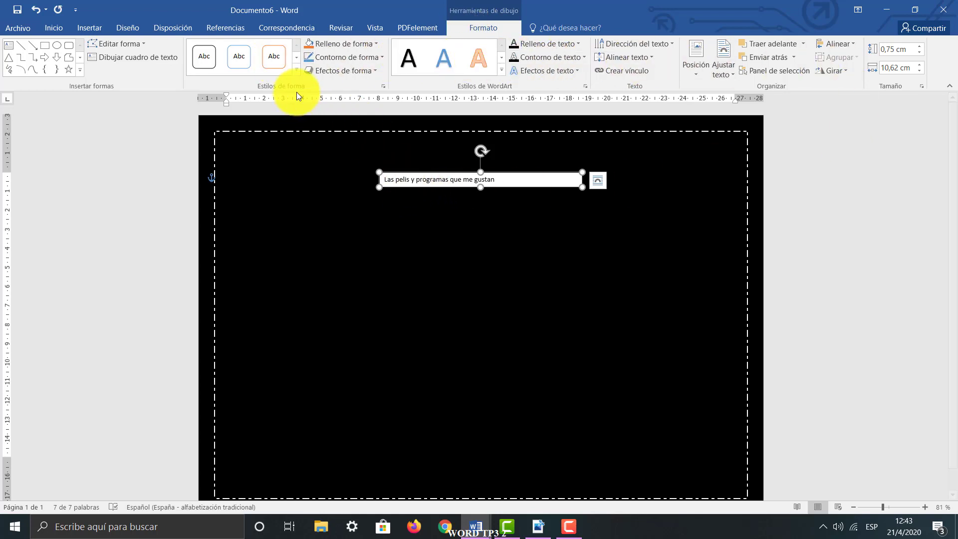
left_click(298, 69)
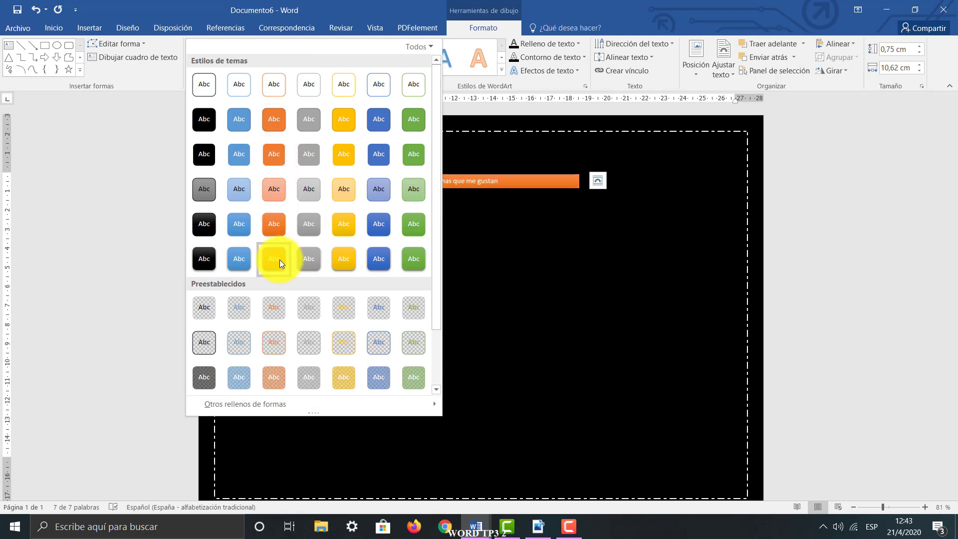
left_click(276, 227)
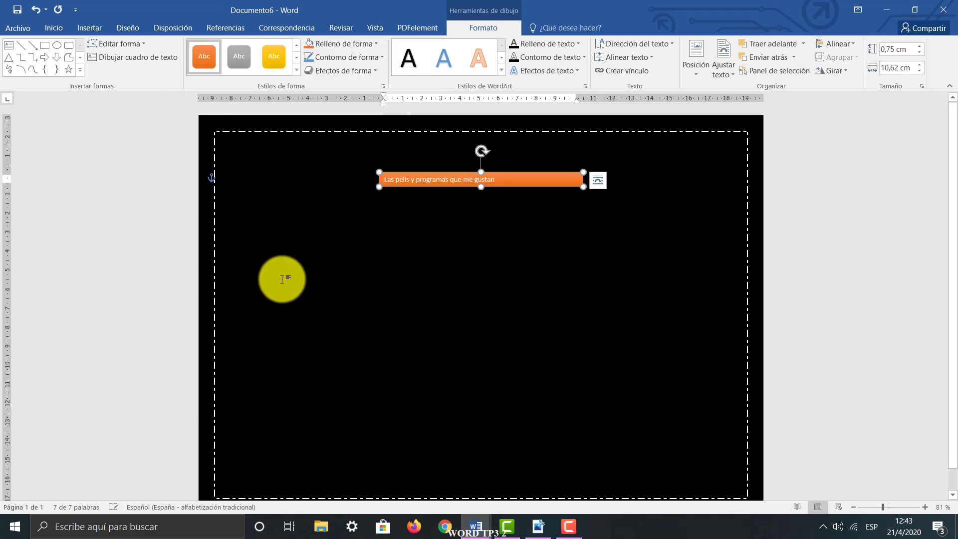
Preview fill colours for the title text box and set its outline to a lighter orange theme colour
left_click(378, 44)
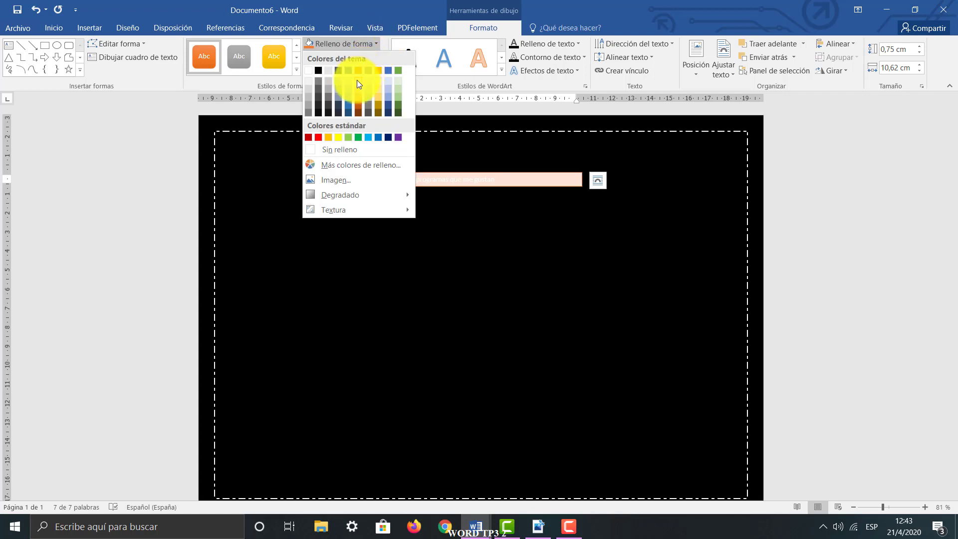
left_click(273, 114)
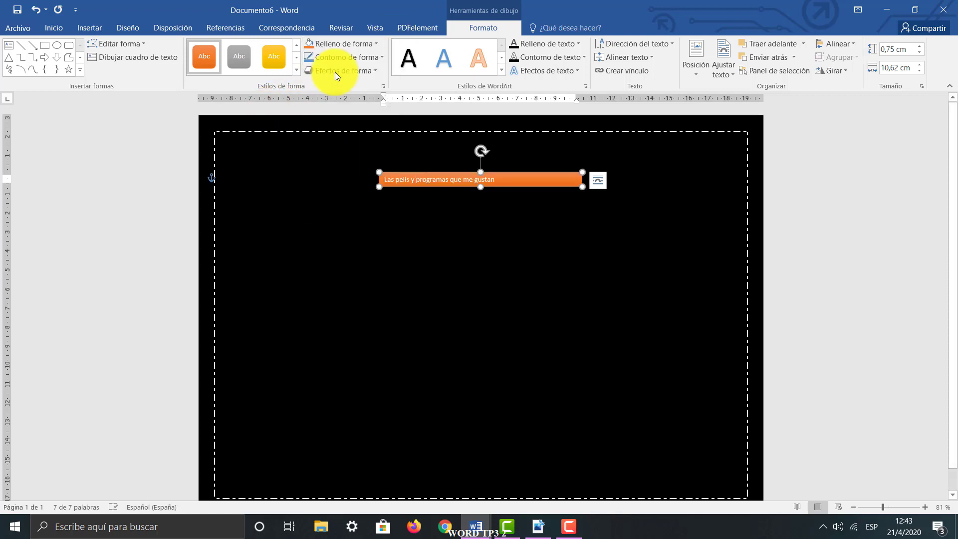
left_click(356, 61)
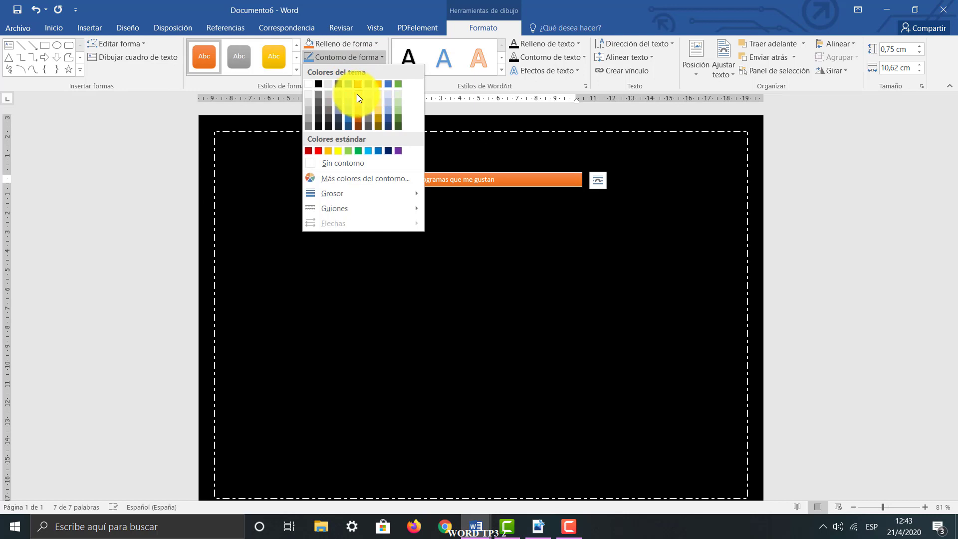
left_click(358, 100)
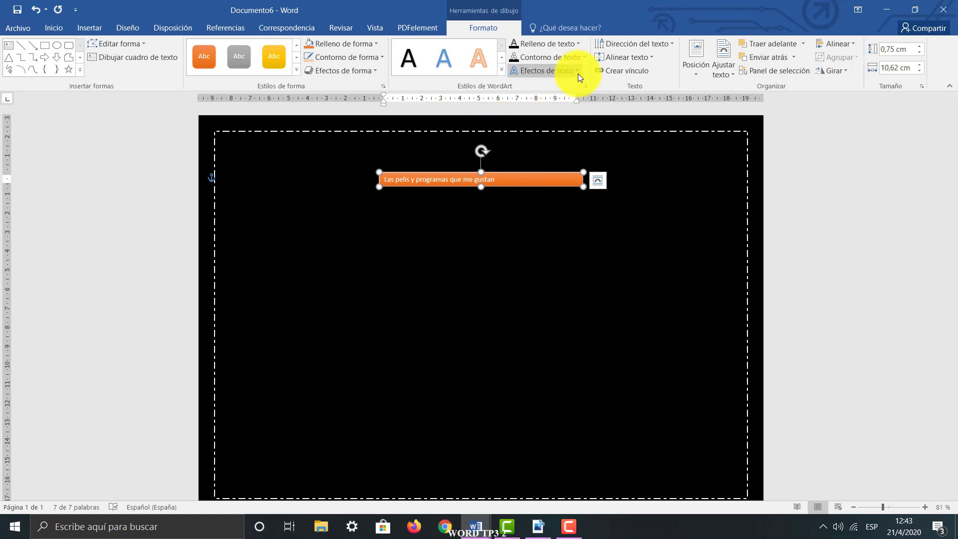
Preview the WordArt text styles on the title without applying any of them
left_click(502, 70)
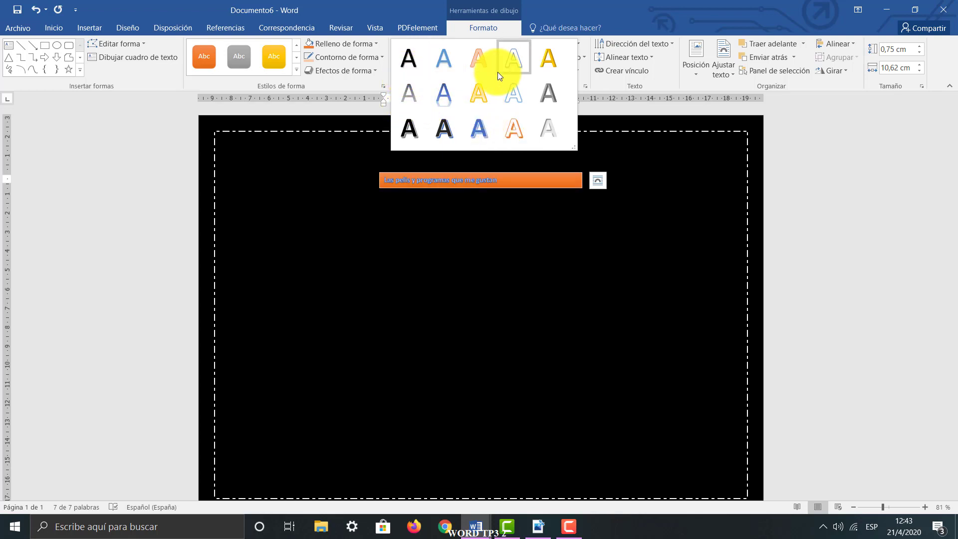
left_click(571, 3)
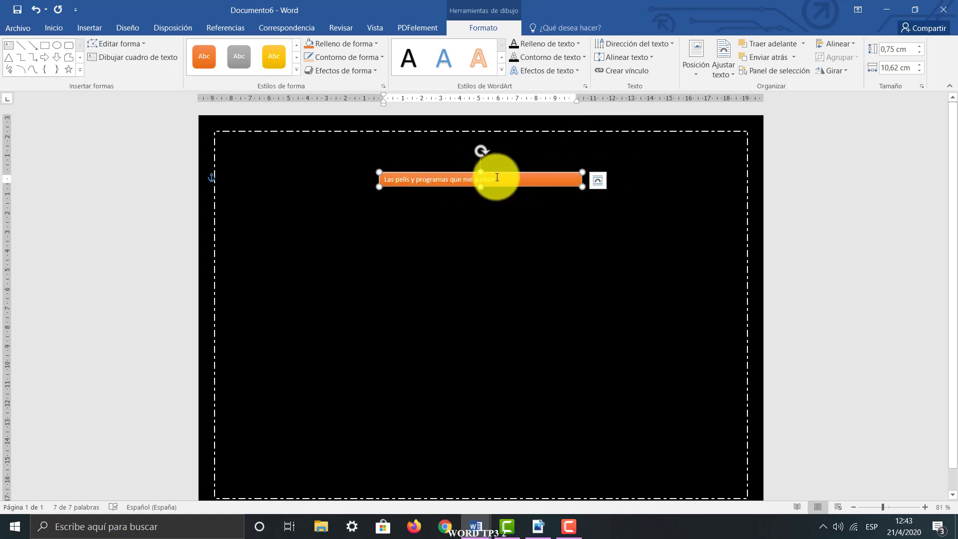
Set the title text in the orange text box to Arial Black at 14 pt
left_click_drag(502, 177, 368, 180)
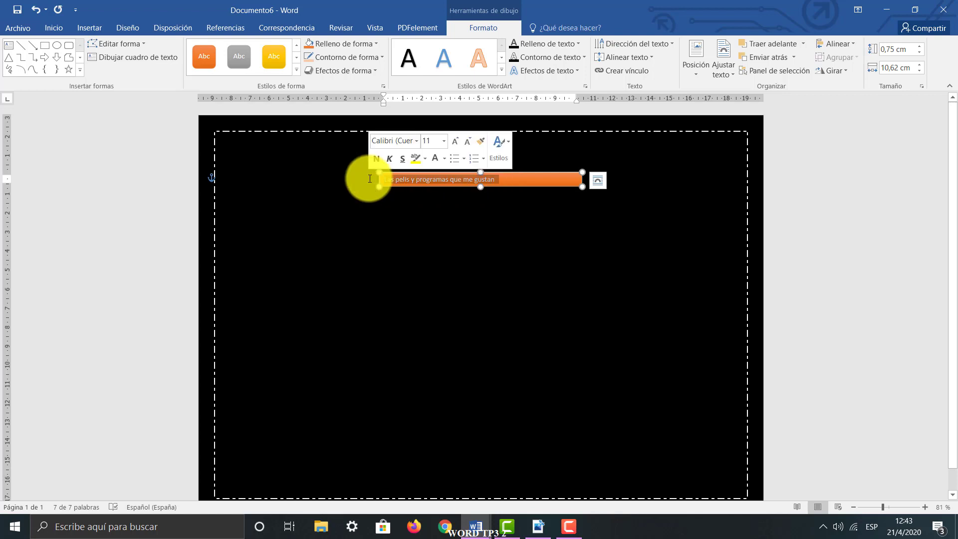
left_click(58, 26)
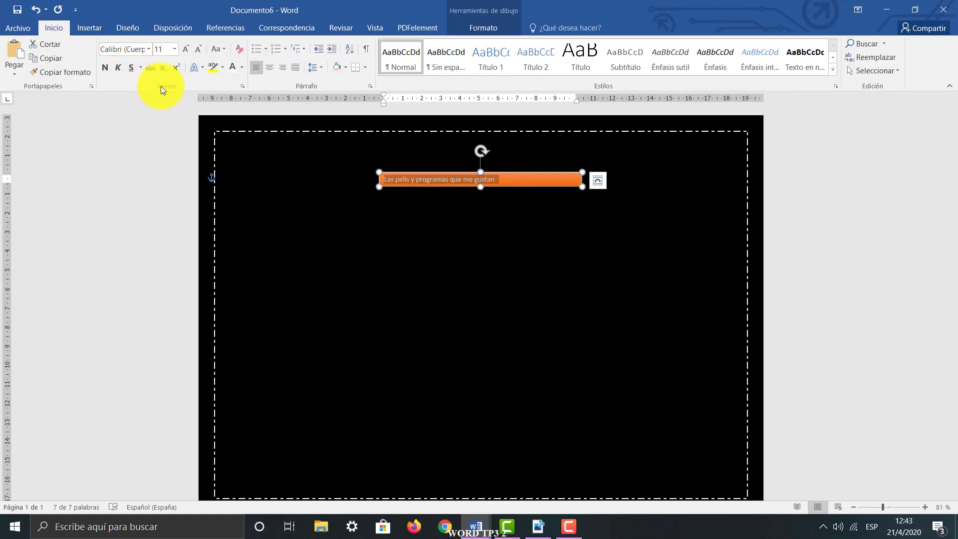
left_click(534, 180)
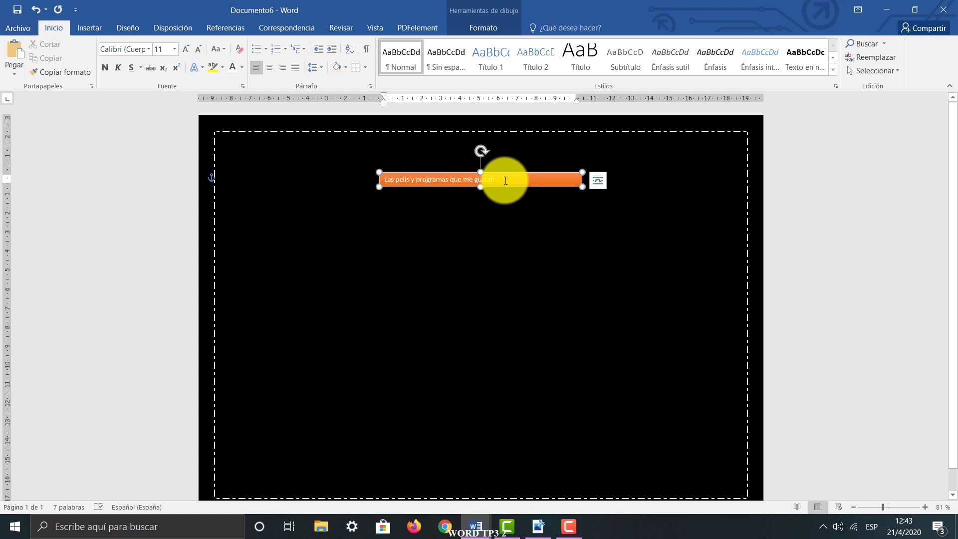
left_click_drag(505, 180, 381, 178)
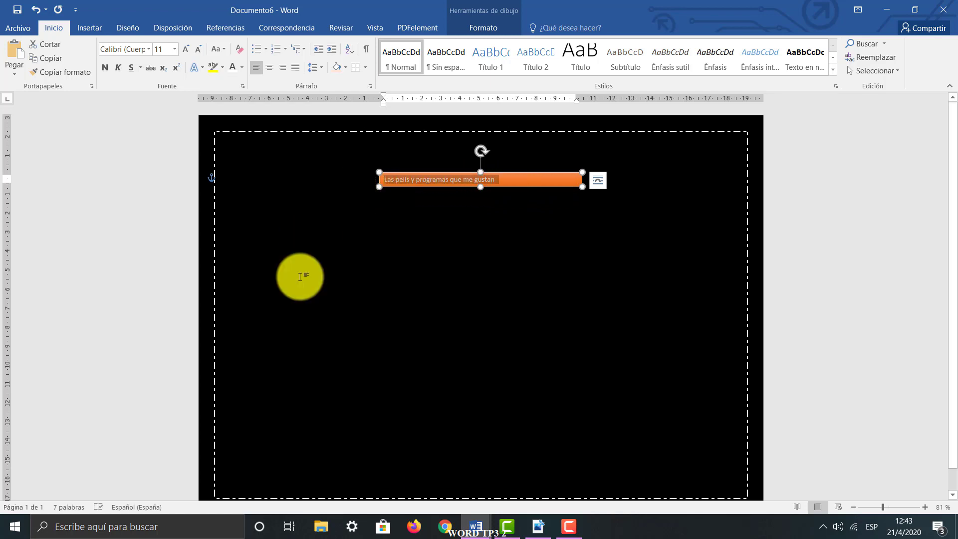
left_click(173, 52)
left_click(141, 52)
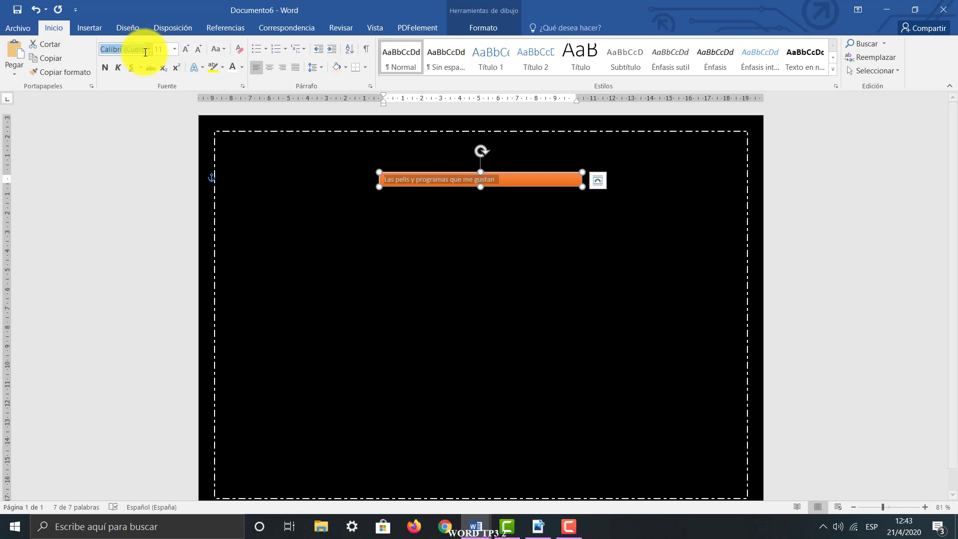
left_click(148, 52)
left_click(139, 119)
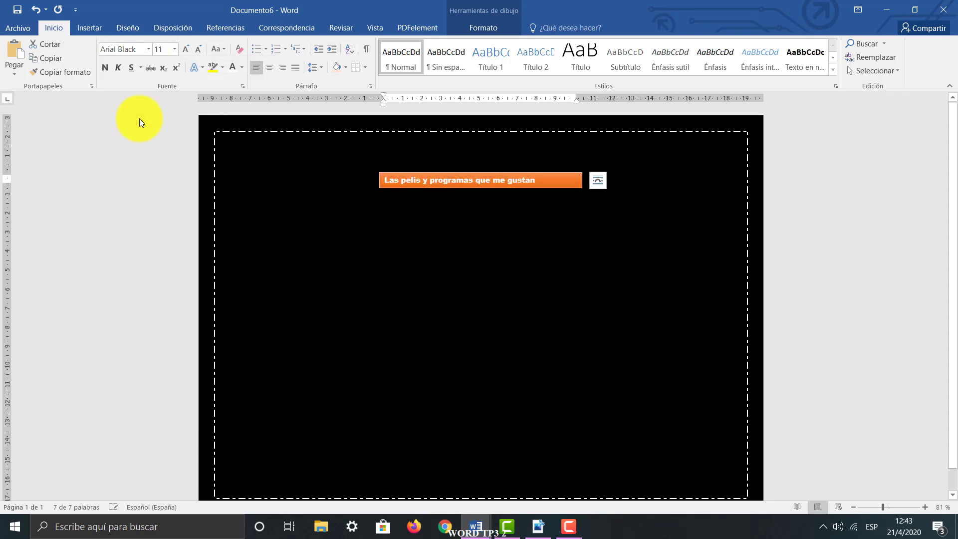
left_click(173, 50)
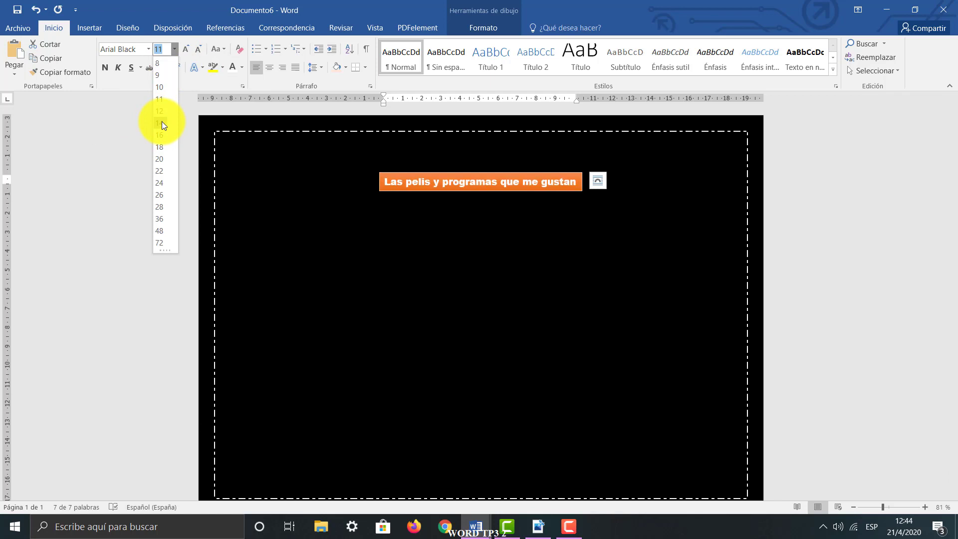
left_click(163, 122)
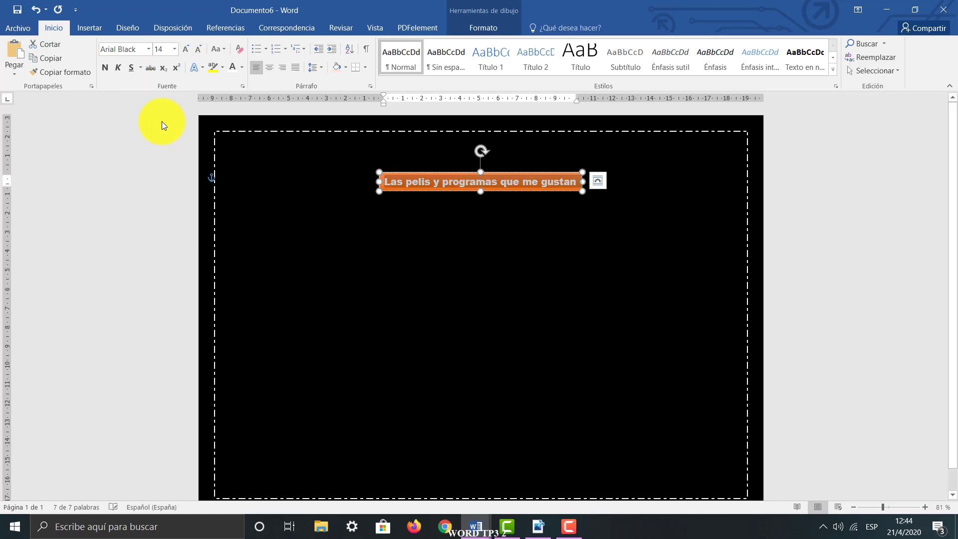
Compare the all caps (Mayúsculas) and small caps (Versalitas) effects on the title text and apply small caps
left_click(242, 87)
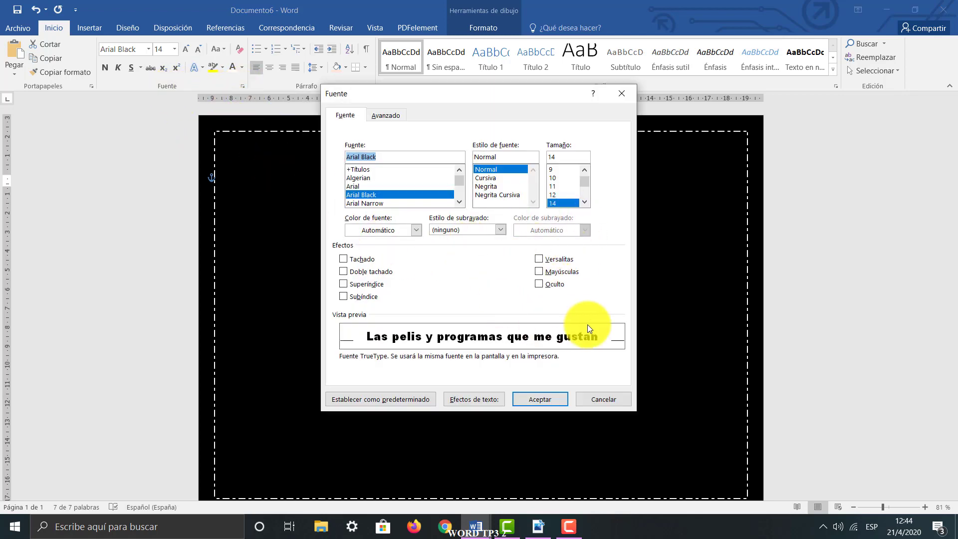
left_click(542, 271)
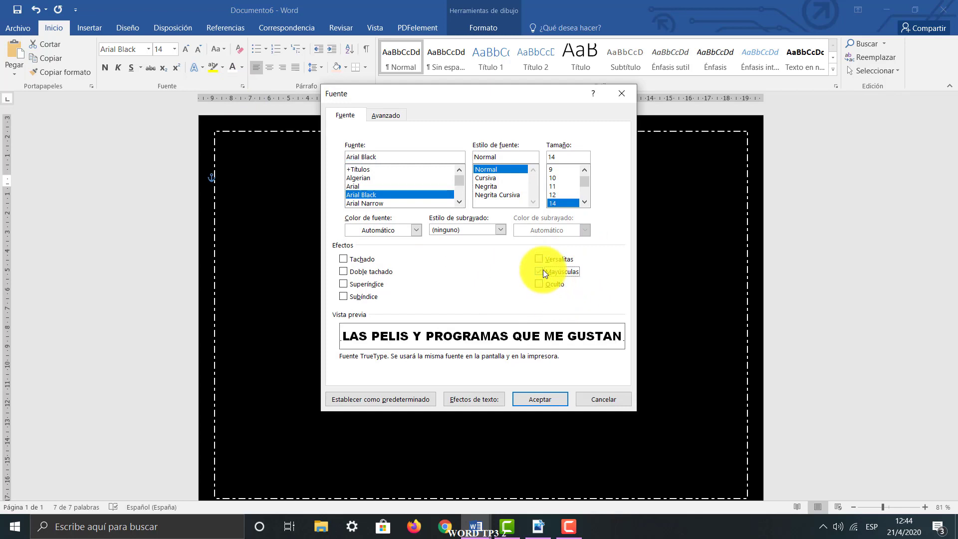
left_click(543, 271)
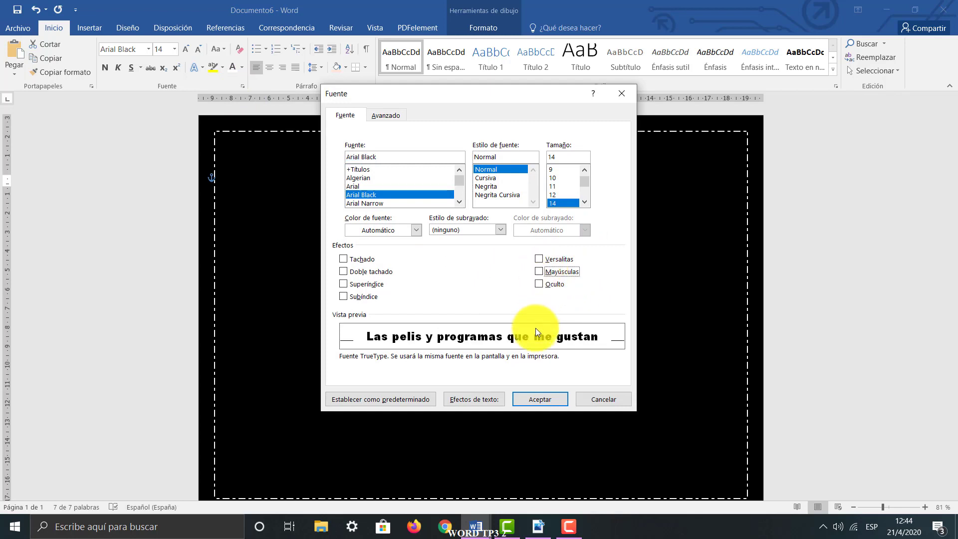
left_click(539, 259)
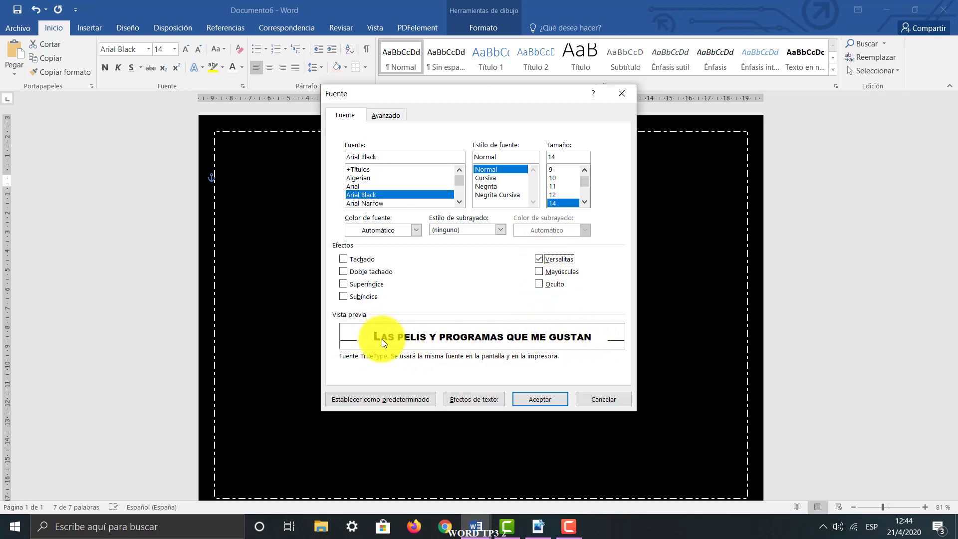
left_click(538, 261)
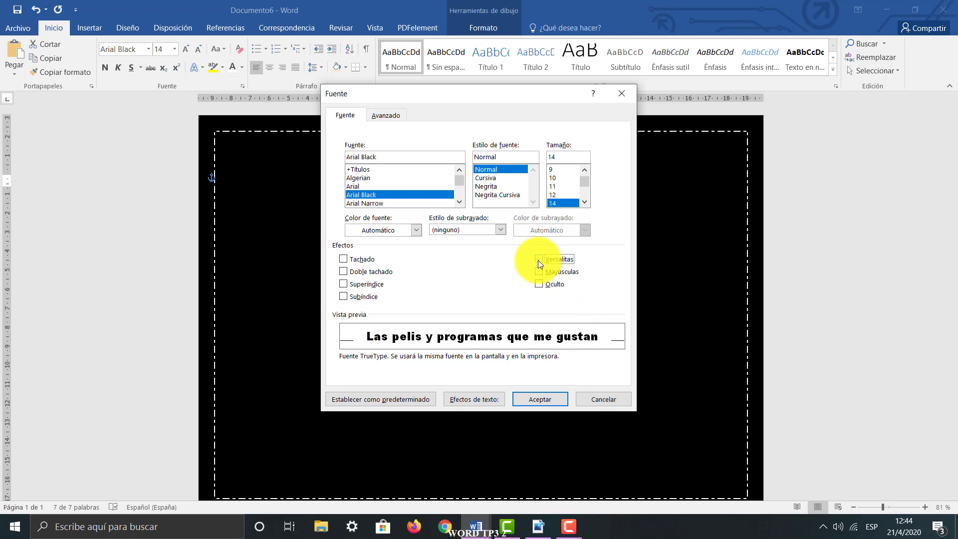
left_click(537, 260)
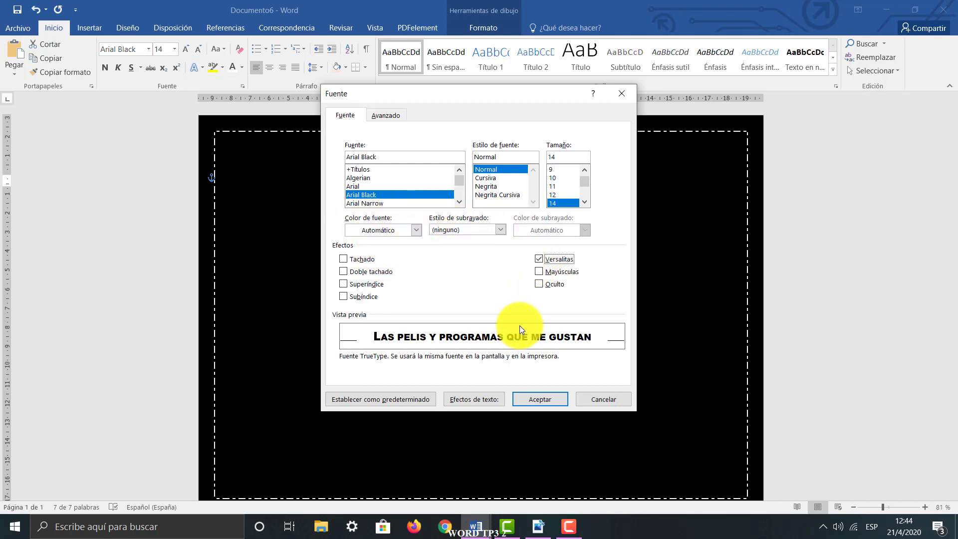
left_click(550, 402)
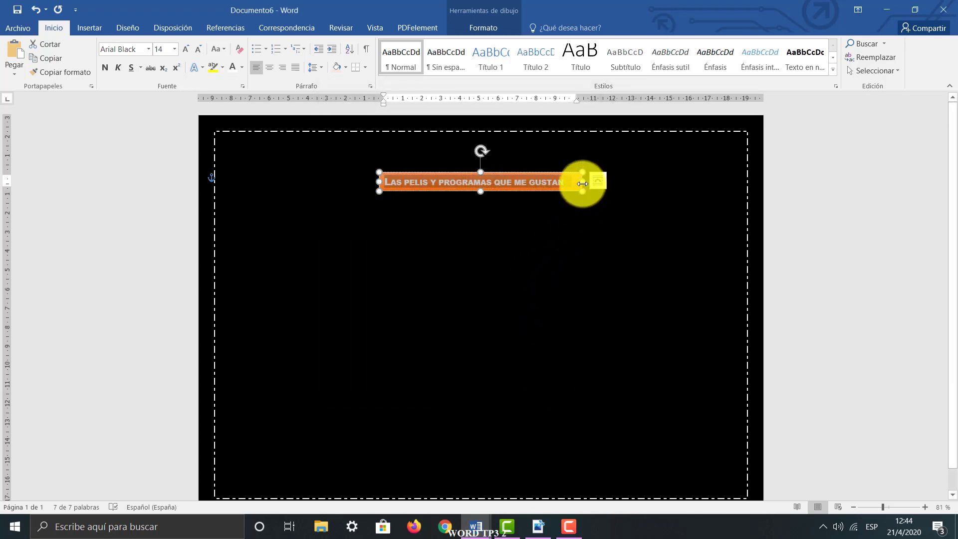
Widen the title text box slightly on its right side and centre the title text inside it
left_click_drag(582, 182, 608, 183)
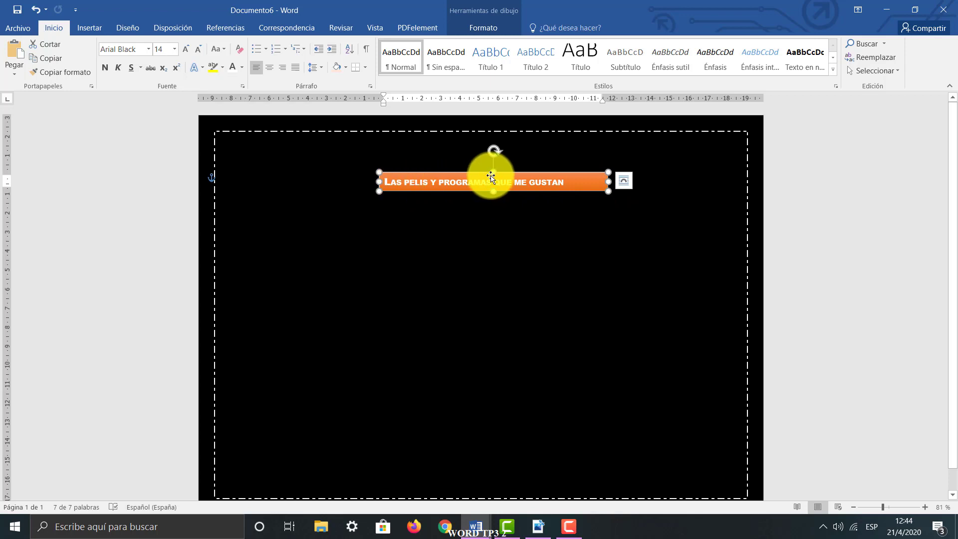
left_click(574, 182)
left_click_drag(564, 182, 383, 180)
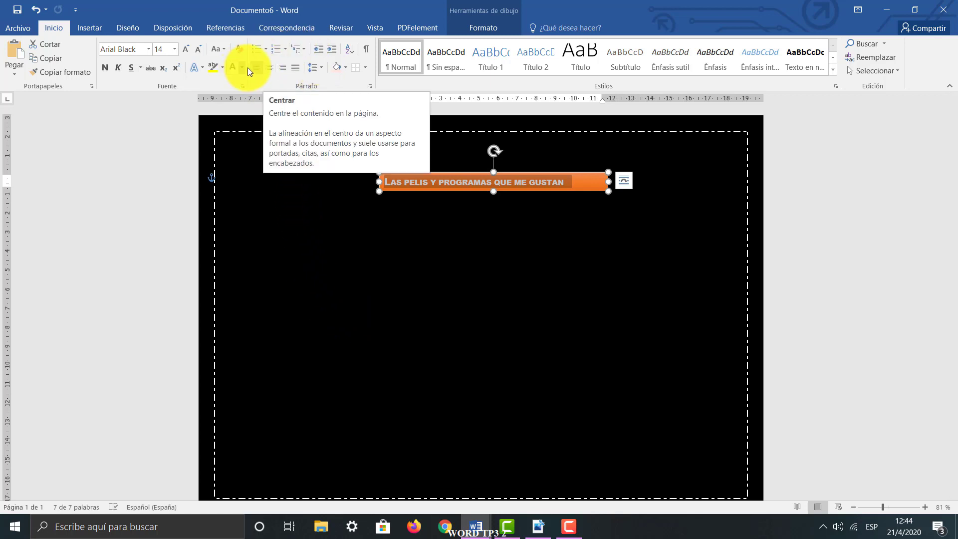
left_click(273, 67)
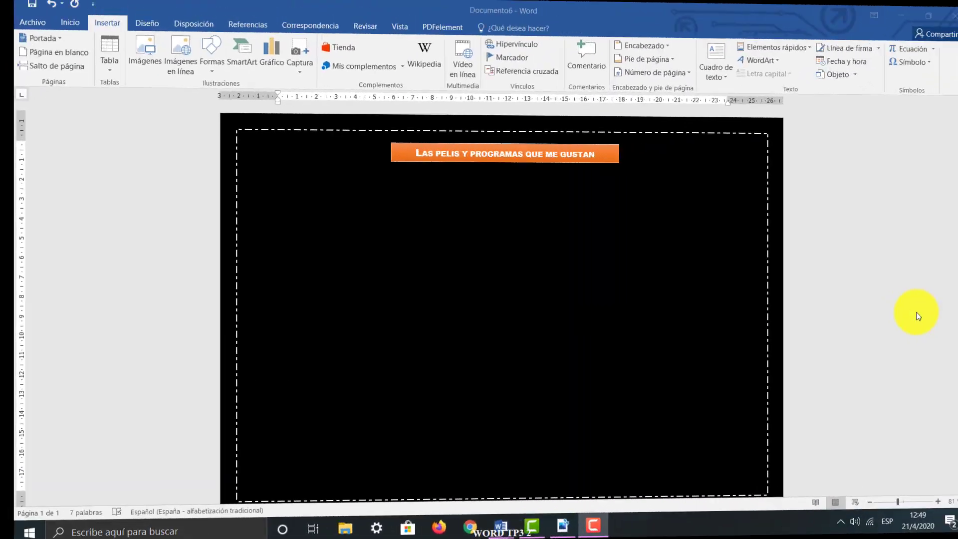
Consult item 2 of the TP3 work guide beside the document and return to the full-size document
left_click(912, 11)
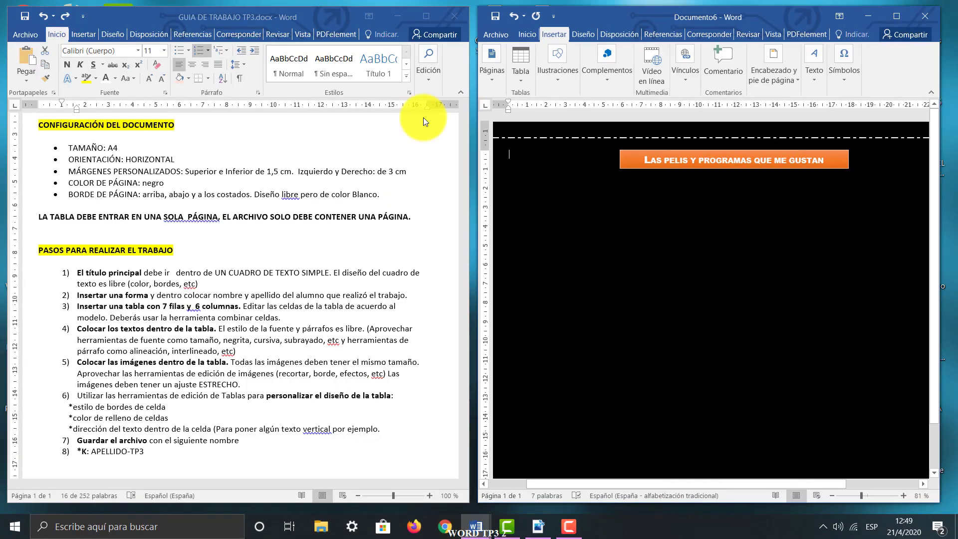
triple_click(76, 295)
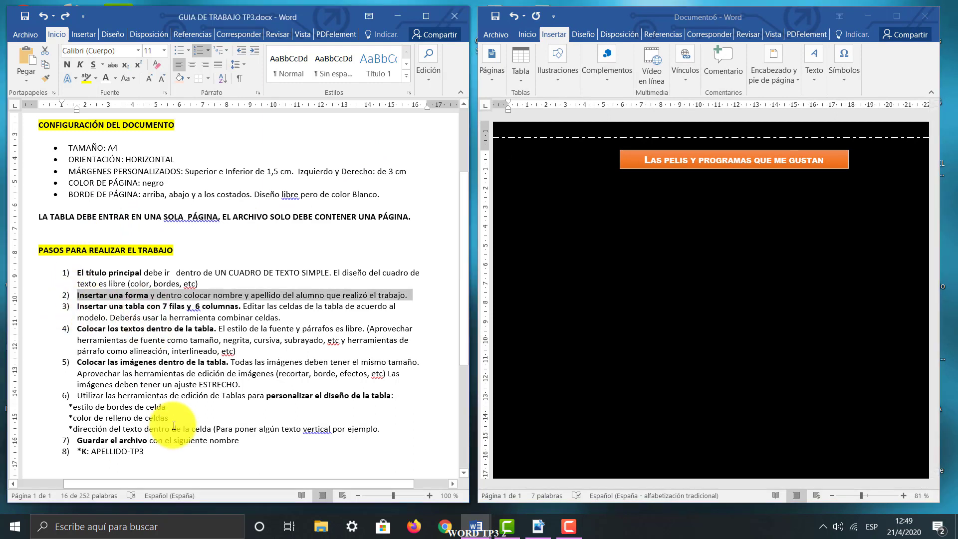
left_click(894, 17)
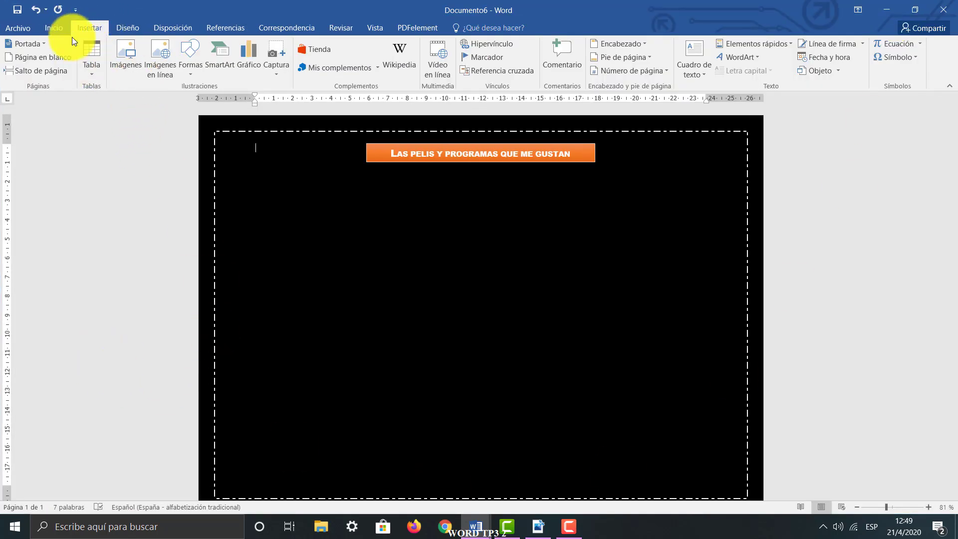
Insert a flowchart off-page connector shape below the title, about 2.62 cm high and 4.11 cm wide
left_click(193, 75)
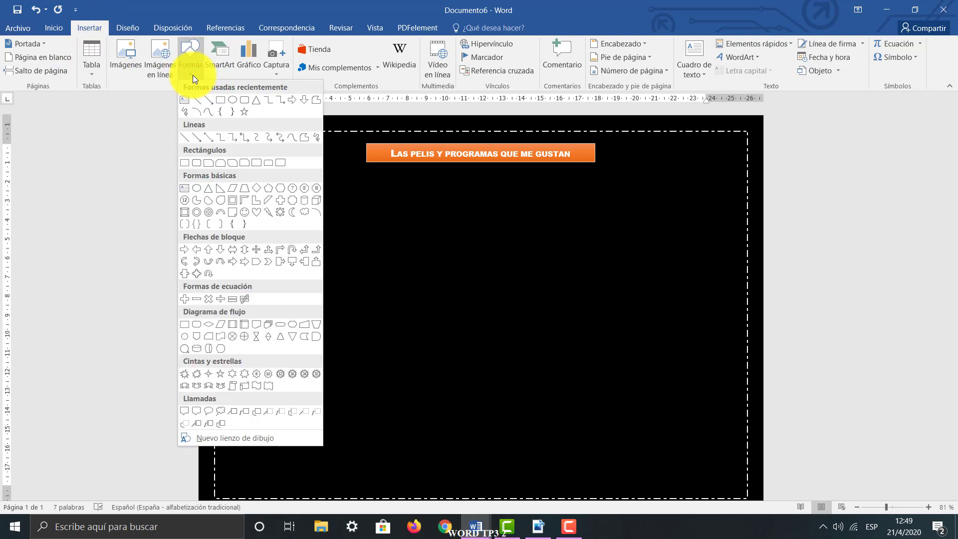
left_click(195, 338)
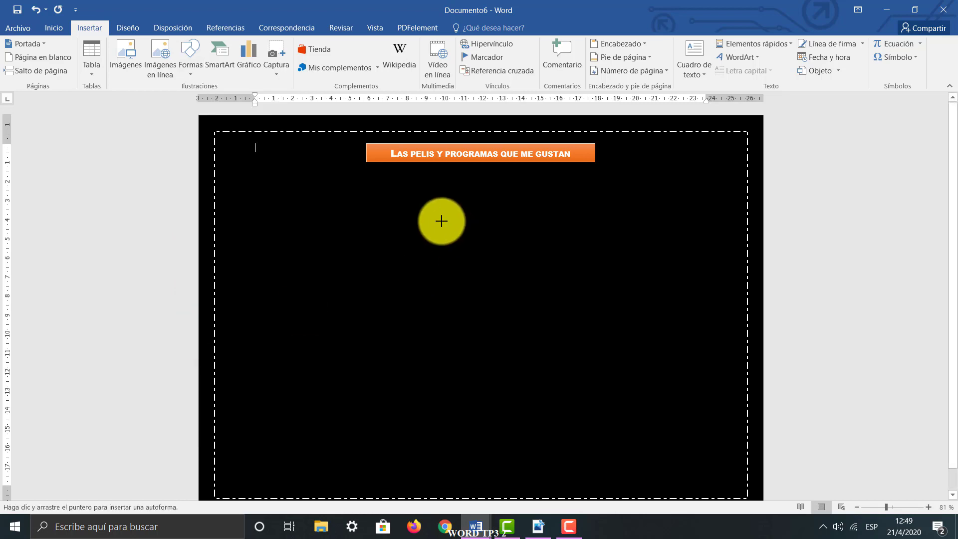
mouse_move(441, 221)
left_mouse_down()
mouse_move(474, 254)
mouse_move(519, 234)
mouse_move(480, 271)
left_mouse_up()
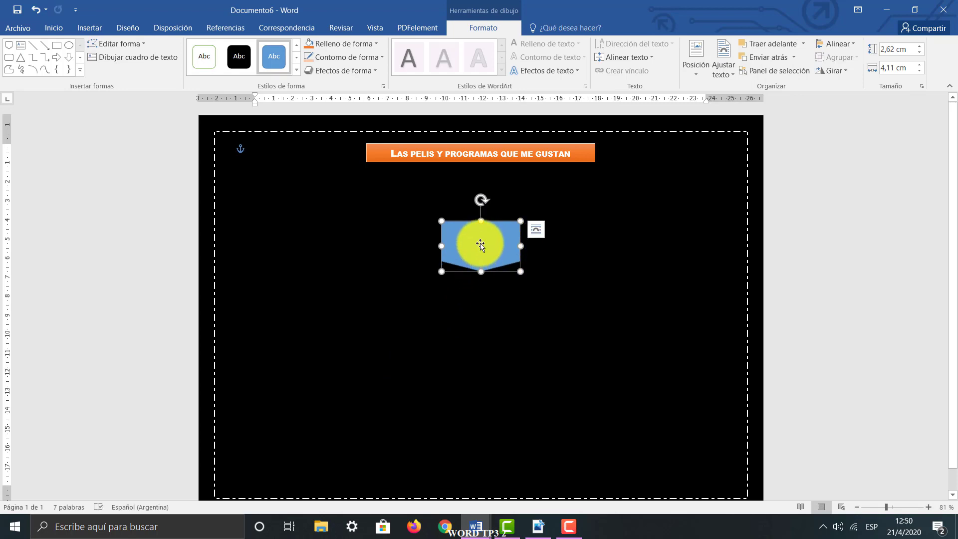
Enter "Por" followed by the author's full name inside the blue shape, ending with a line break
left_click(479, 244)
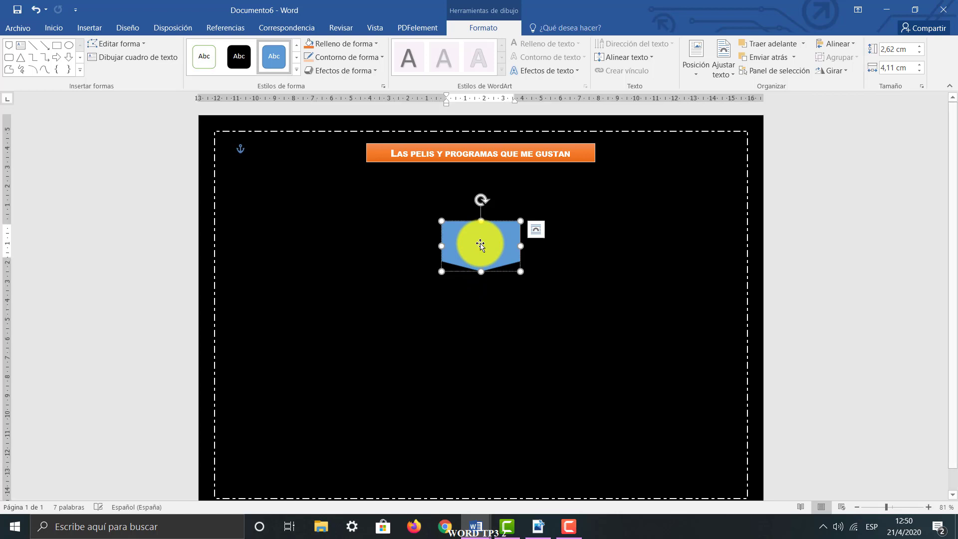
type("Por Lau")
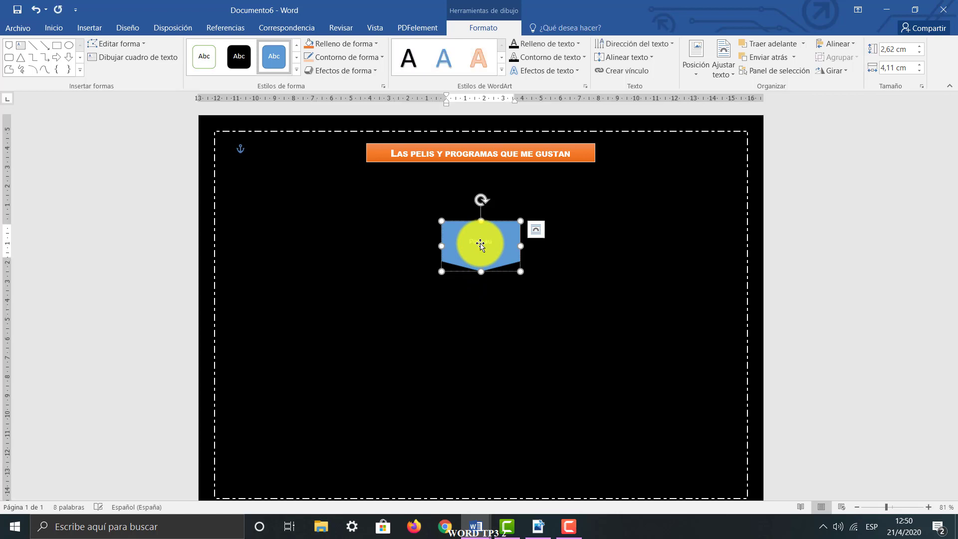
type("ra Az")
key("Return")
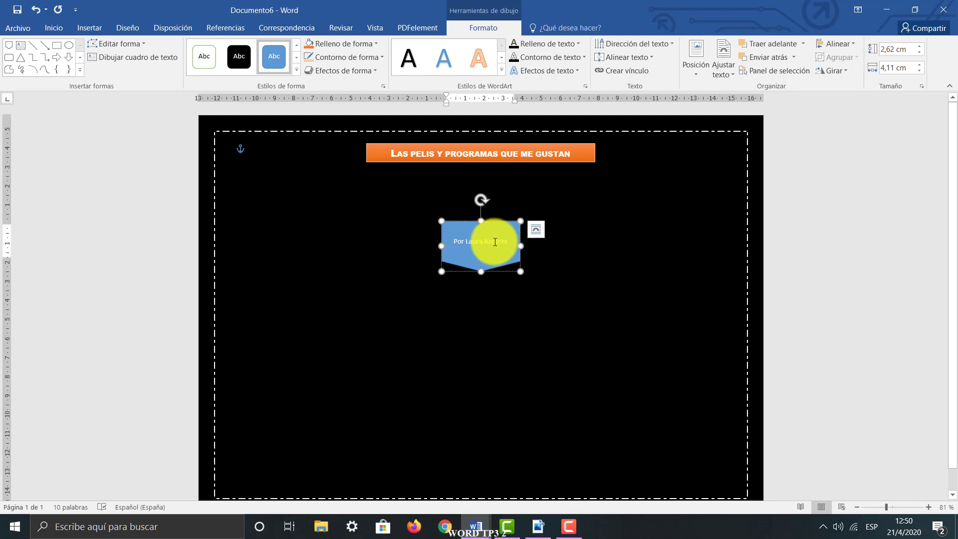
Format the shape's name text as 14 pt bold, italic and underlined, and widen the shape to fit it on one line
left_click_drag(511, 241, 457, 242)
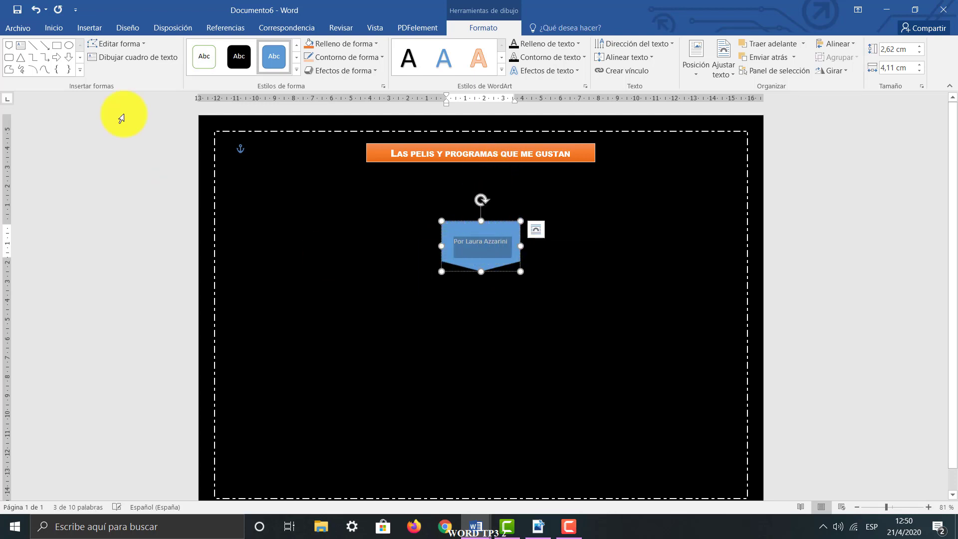
left_click(62, 29)
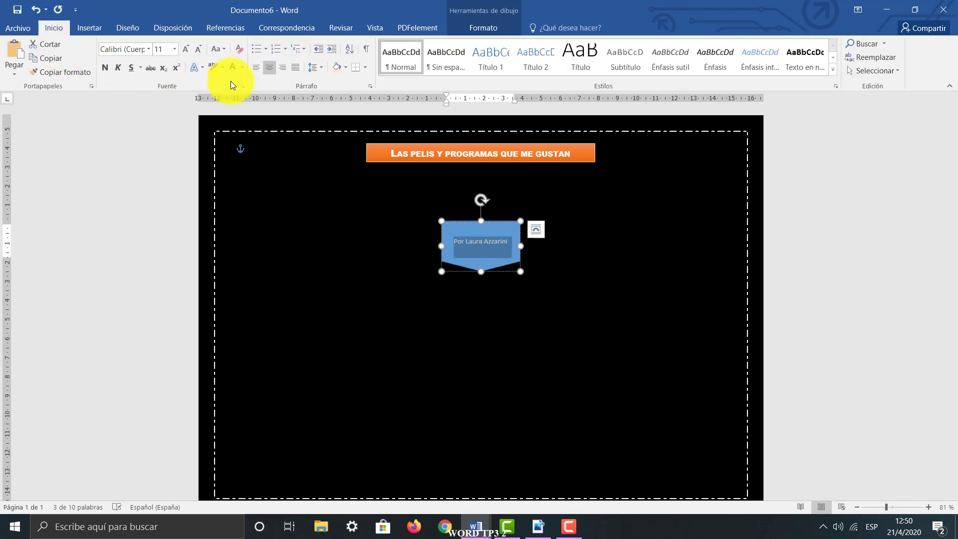
left_click(187, 49)
left_click(188, 49)
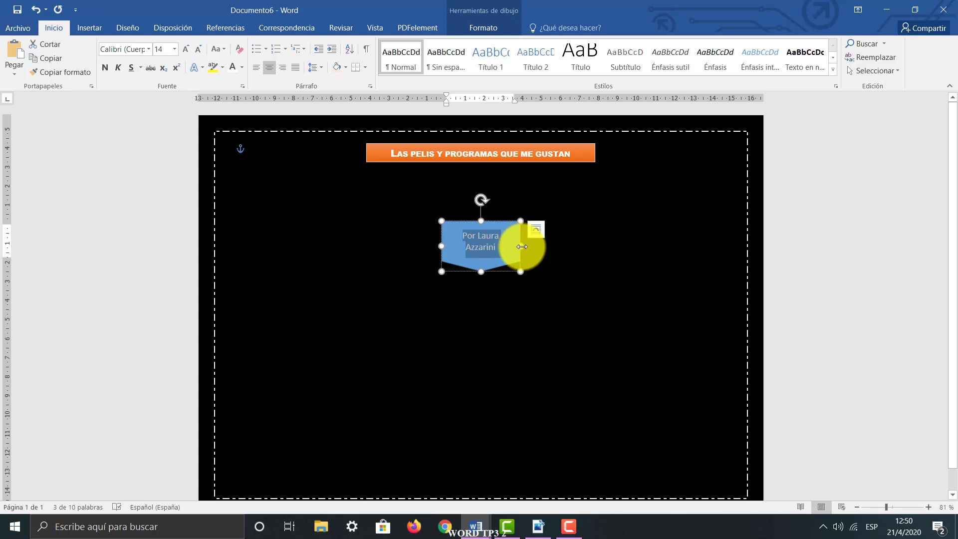
left_click_drag(521, 245, 406, 240)
left_click(110, 71)
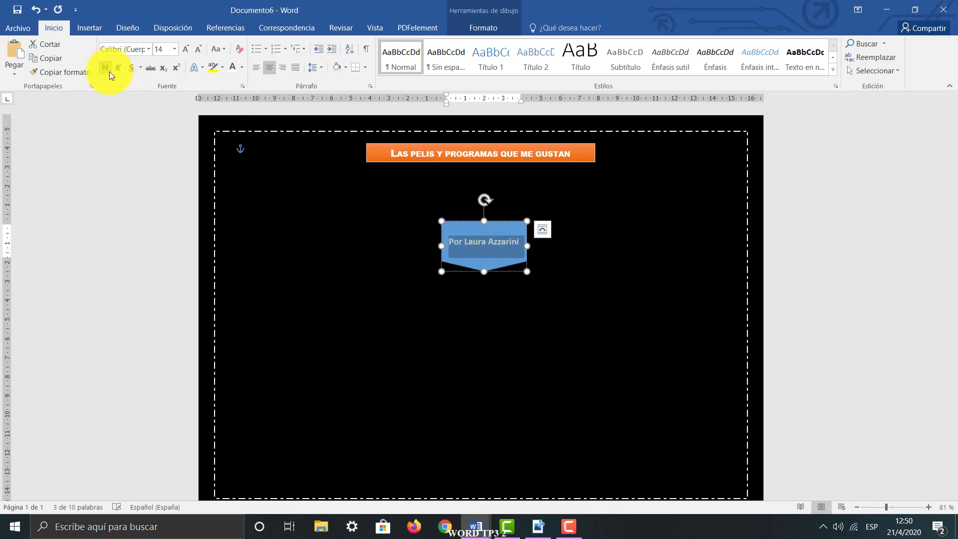
left_click(117, 71)
left_click(130, 68)
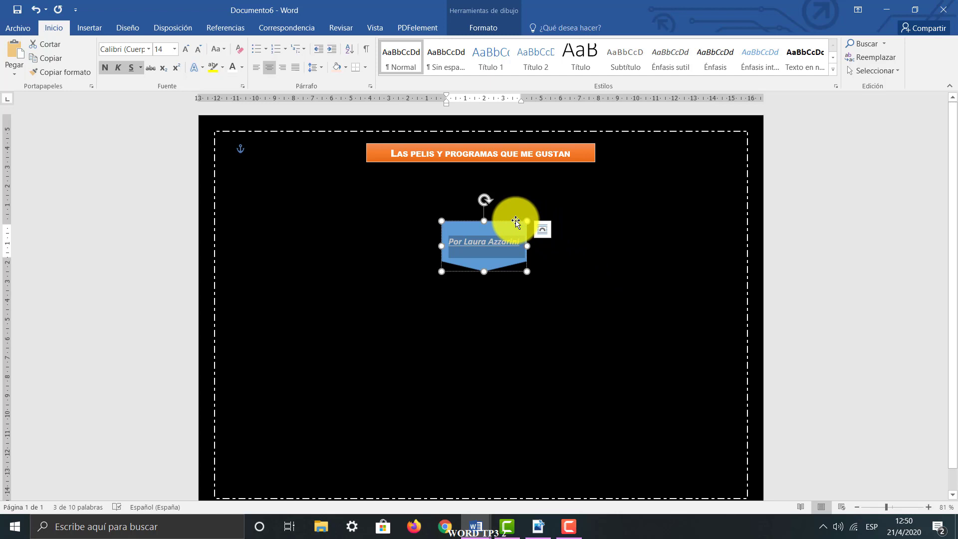
Move the name shape to the page's upper right area, beside the title, and rotate it 90° clockwise
left_click_drag(515, 221, 681, 204)
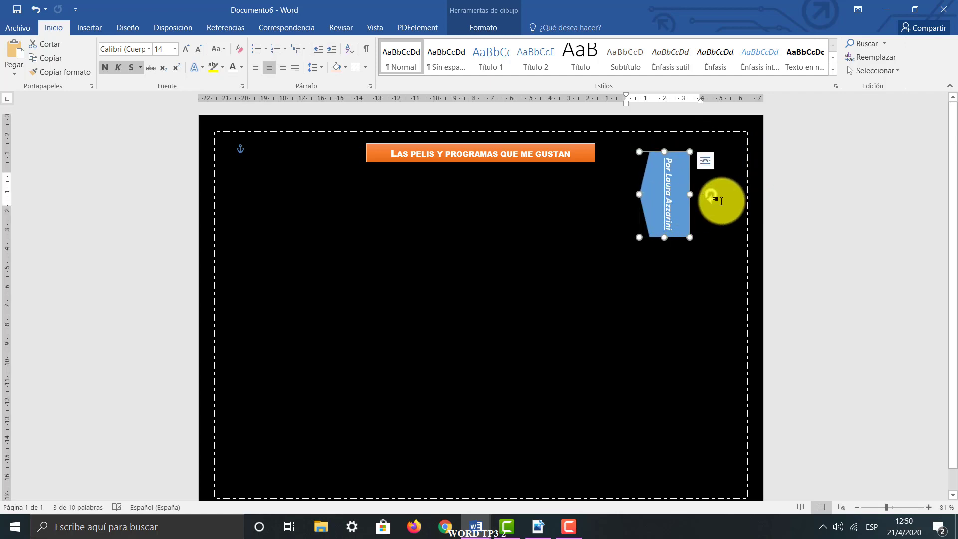
Undo the name shape's rotation and move it upright to the upper right corner, with its top edge on the page border
key("ctrl+z")
key("ctrl+z")
key("ctrl+z")
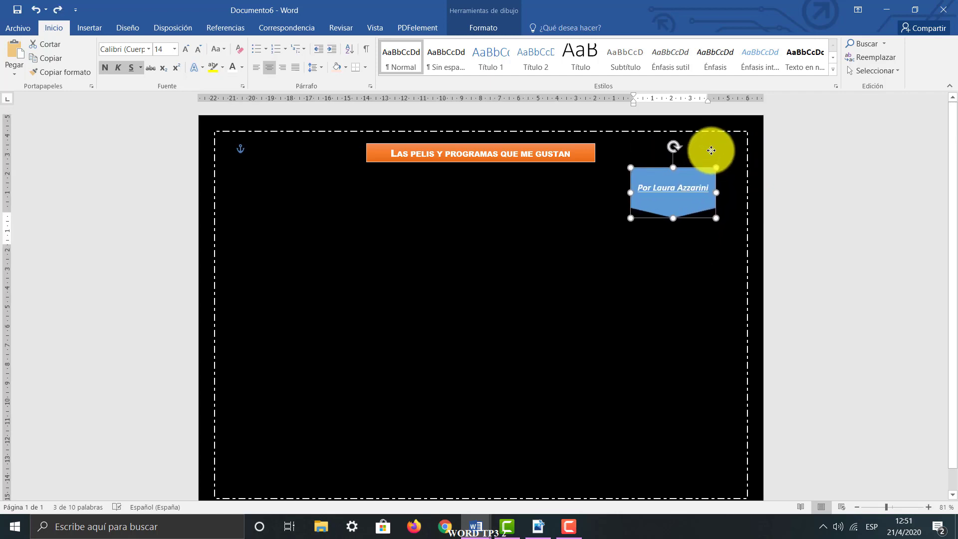
mouse_move(711, 150)
left_mouse_down()
mouse_move(715, 123)
mouse_move(715, 131)
left_mouse_up()
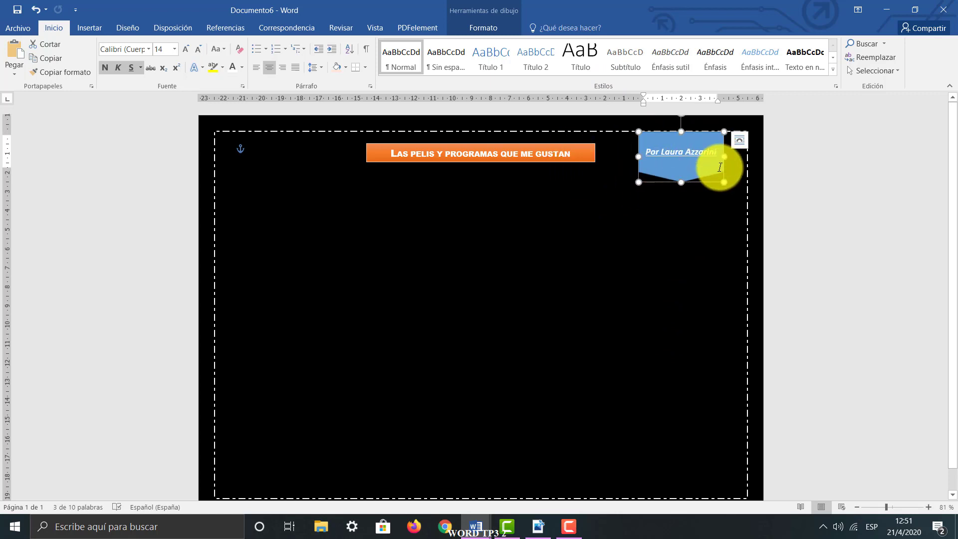
Apply the orange gradient theme style to the name shape to match the title box, and deselect it
left_click(483, 4)
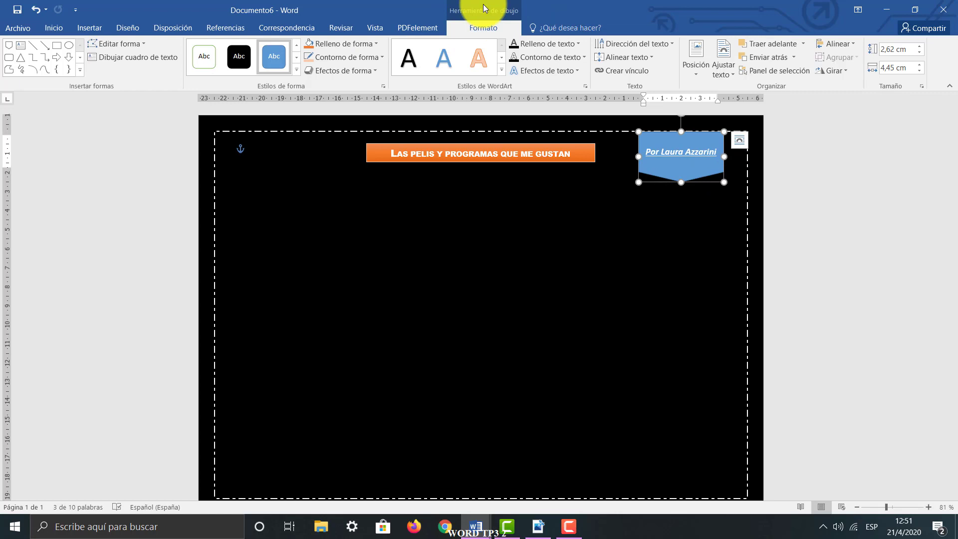
left_click(296, 70)
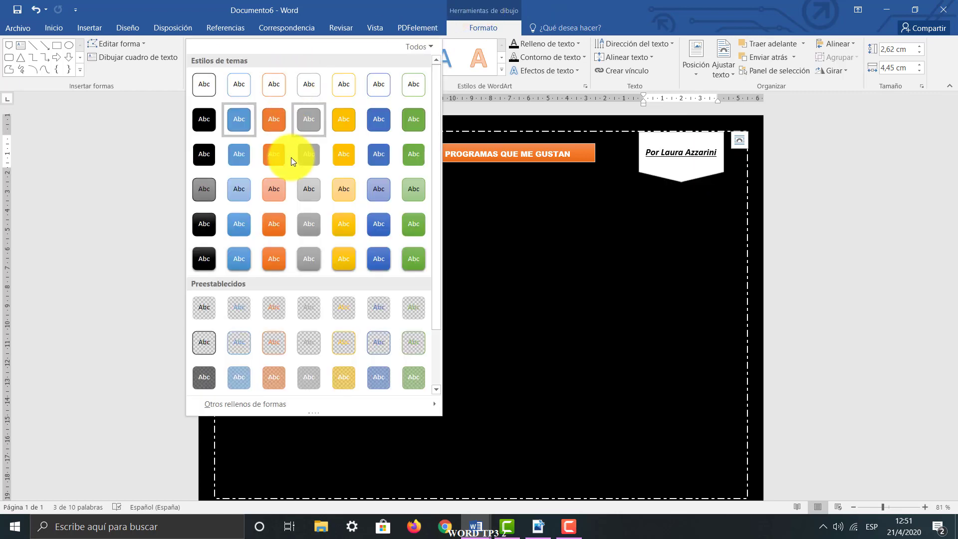
left_click(274, 236)
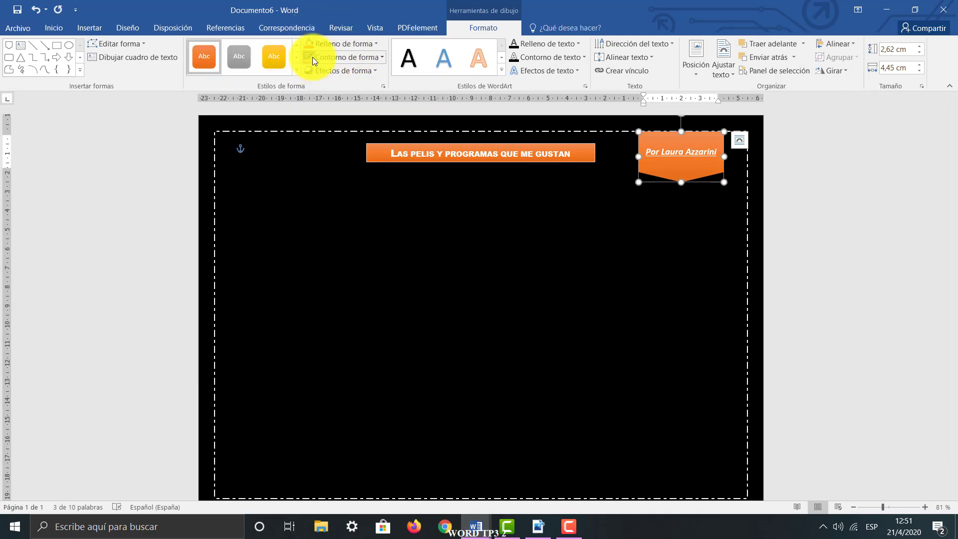
left_click(577, 231)
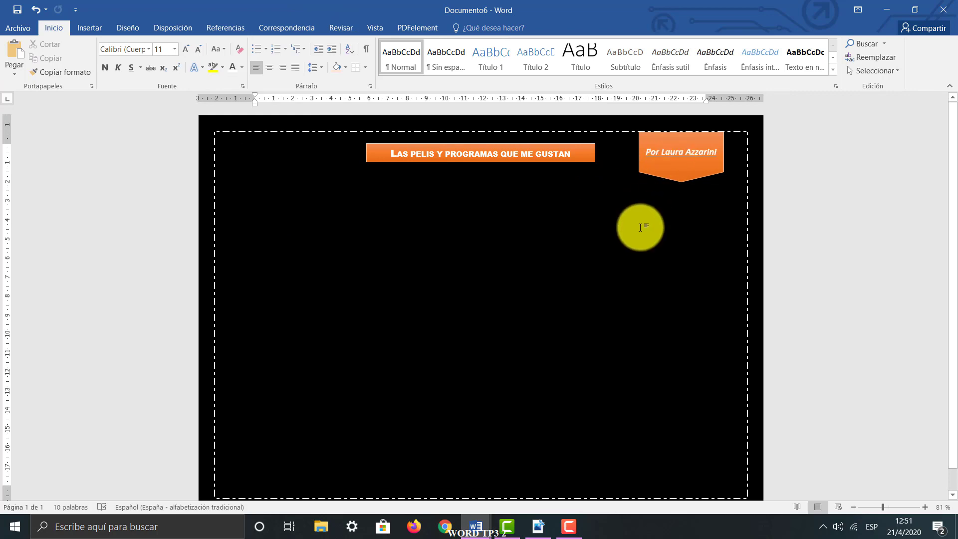
Switch to the GUIA DE TRABAJO TP3 document and highlight the bold table-insertion instruction in point 3
mouse_move(477, 524)
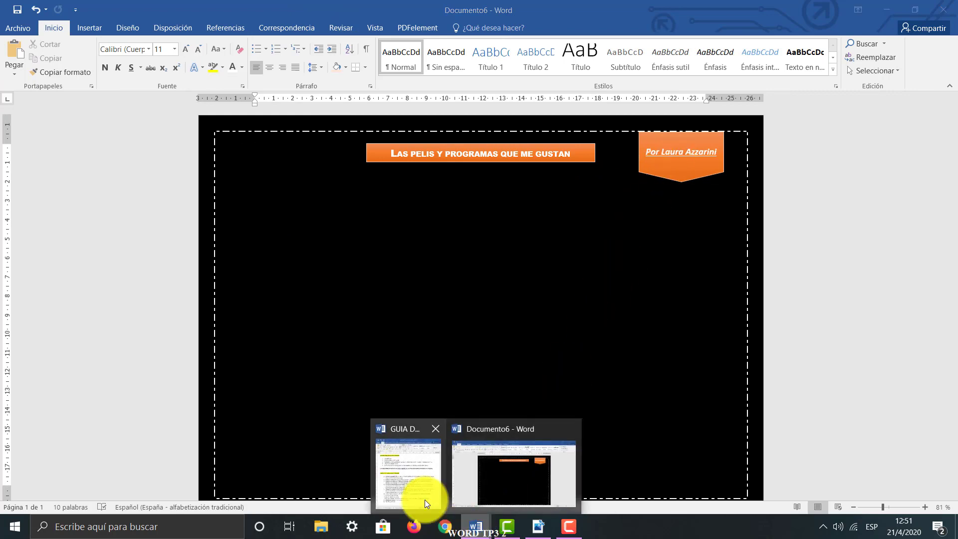
left_click(424, 499)
left_click(74, 304)
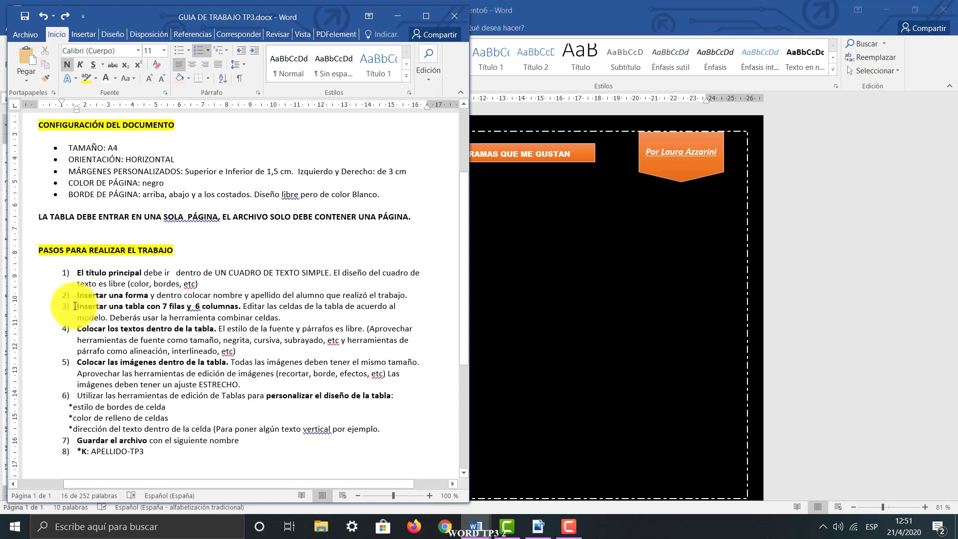
left_click_drag(74, 304, 245, 309)
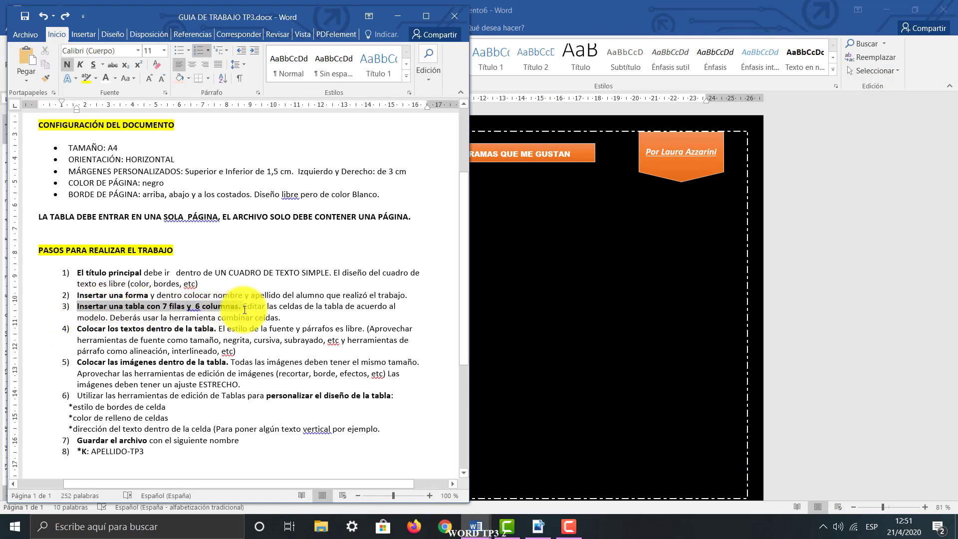
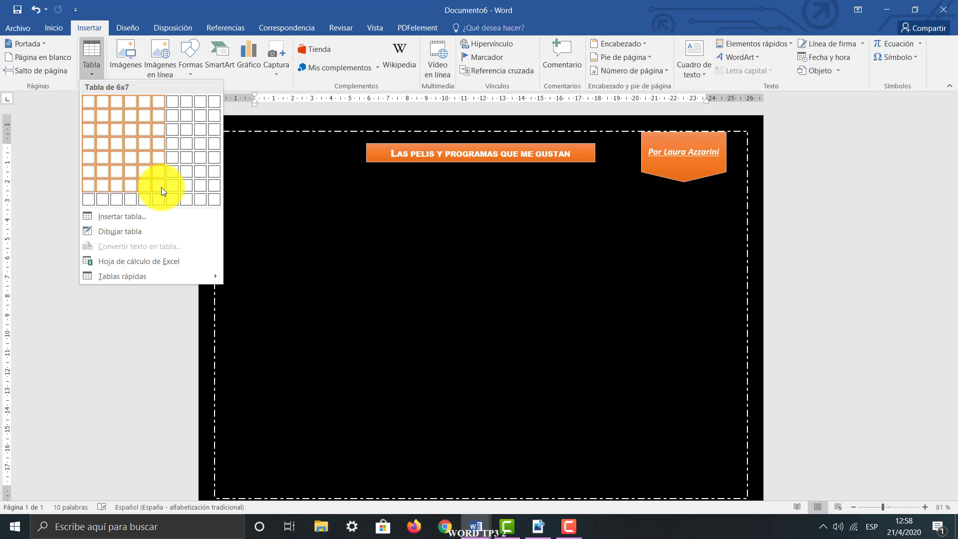
Insert a table with 6 columns and 7 rows below the title and shade all its cells white
left_click(161, 187)
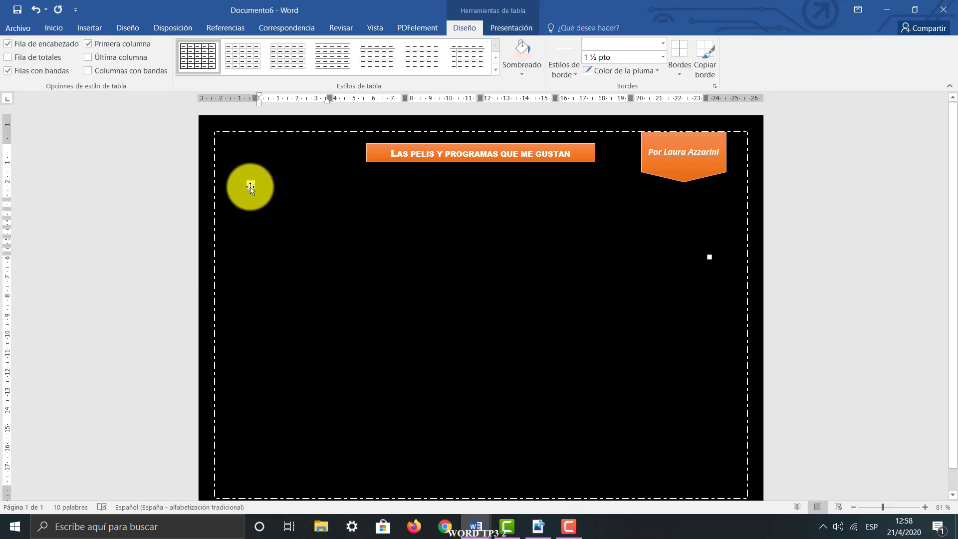
left_click(250, 186)
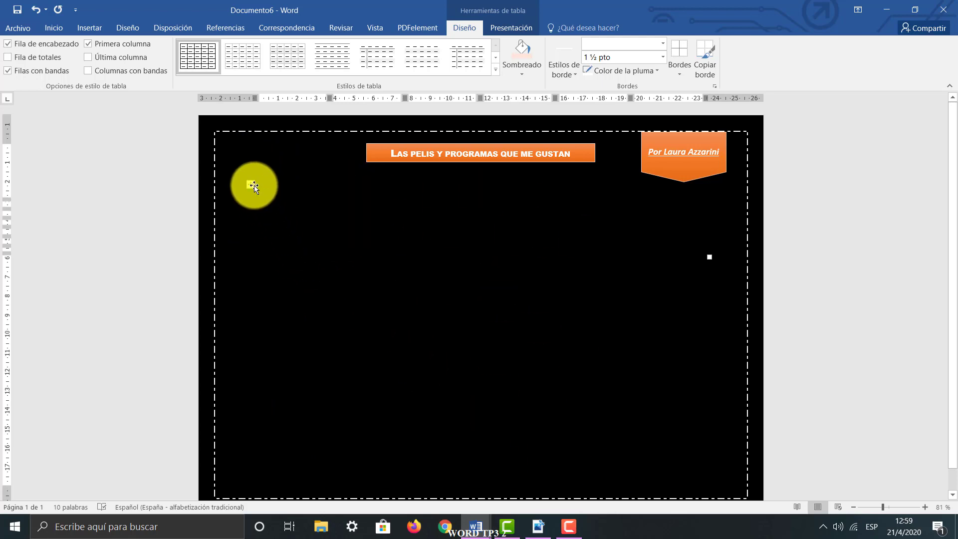
left_click(251, 186)
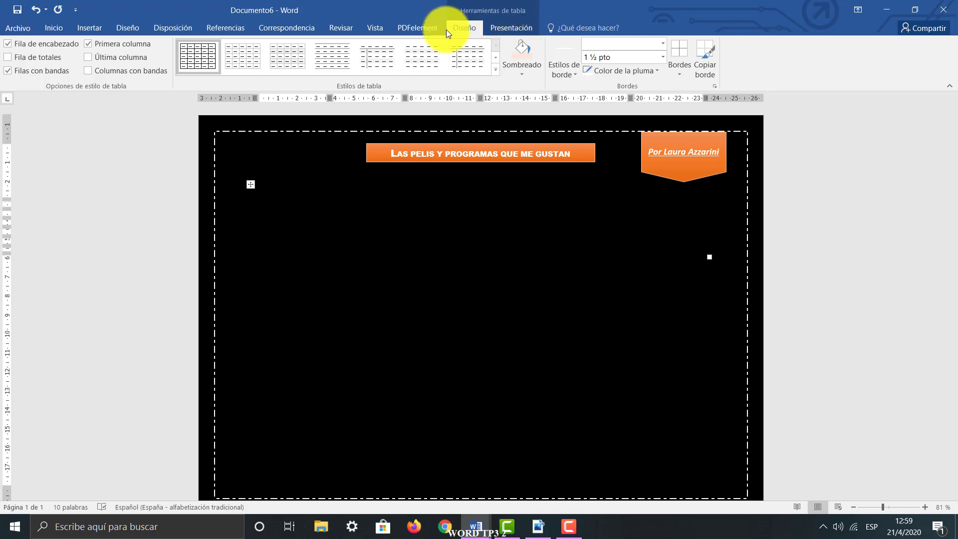
left_click(519, 73)
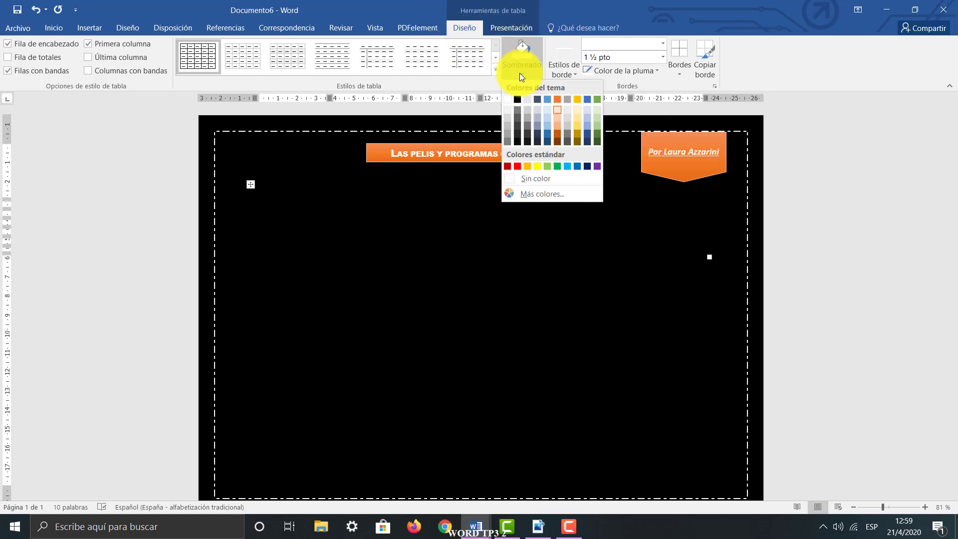
left_click(506, 101)
left_click(634, 262)
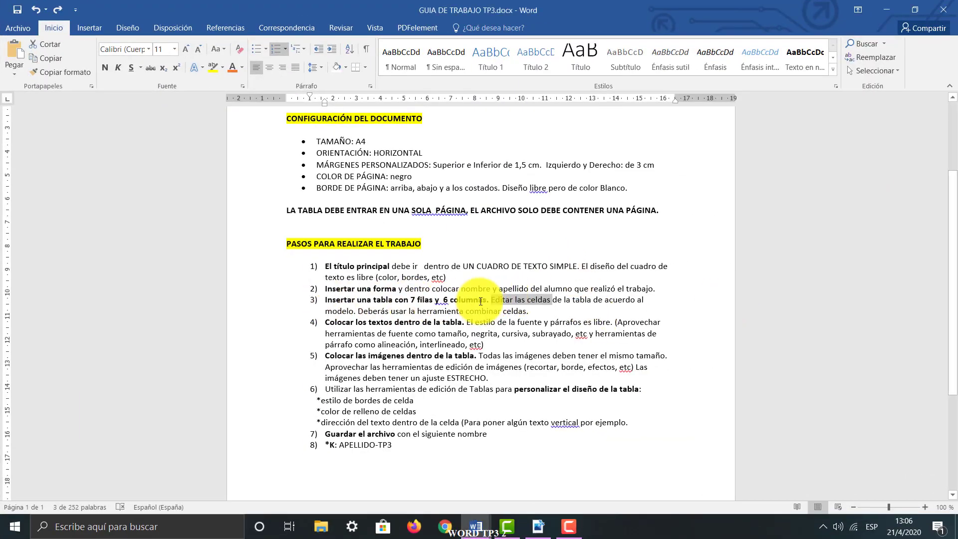
In the GUIA DE TRABAJO TP3 document, highlight point 3's instruction about editing the table cells, and return to the working document
left_click(496, 301)
left_click_drag(492, 301, 601, 303)
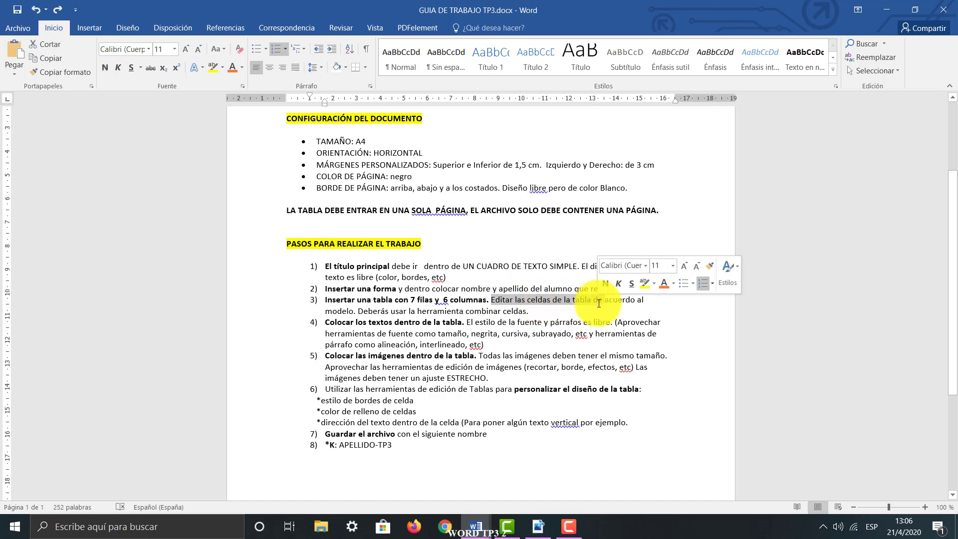
left_click(887, 8)
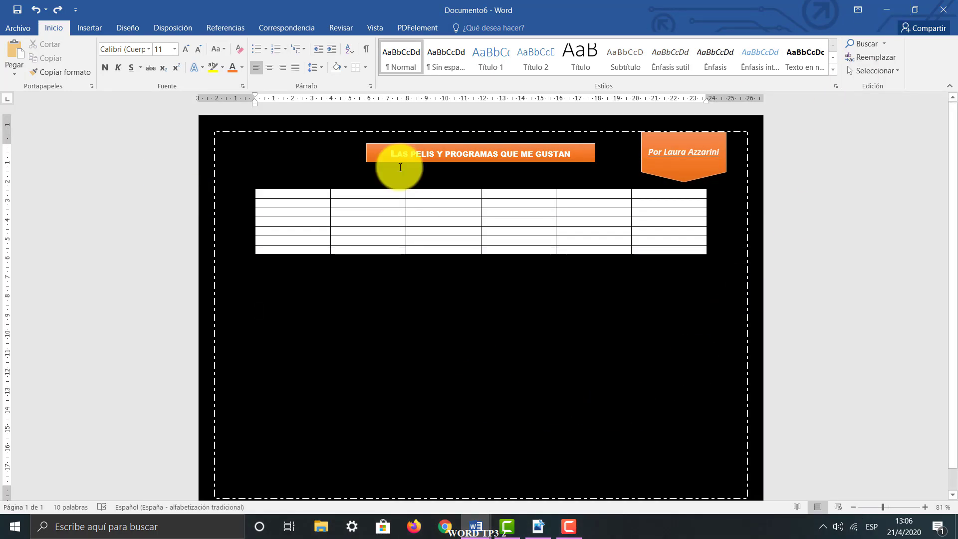
View MODELO.pdf in Acrobat Reader beside the Word document and examine the single-cell first row of its table, highlighting its sentence
left_click(539, 528)
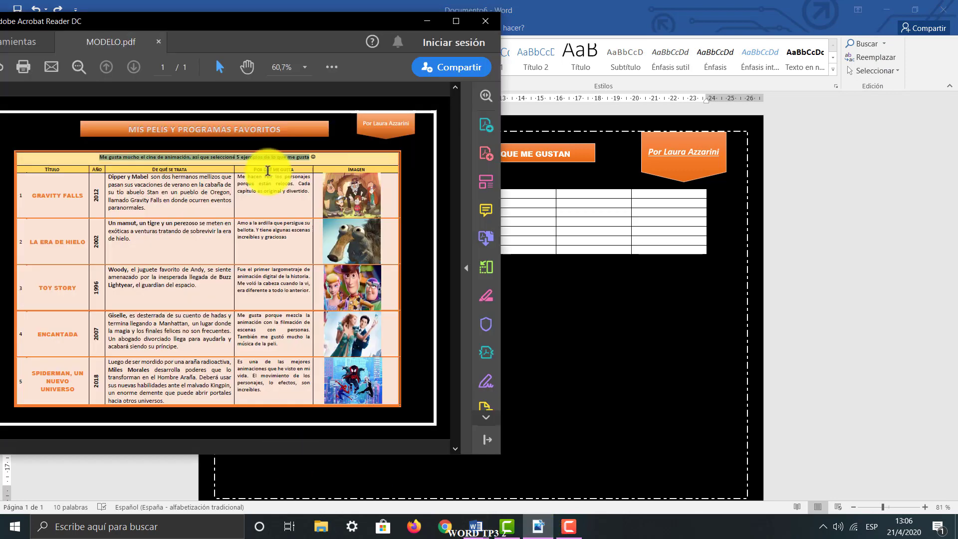
left_click(915, 10)
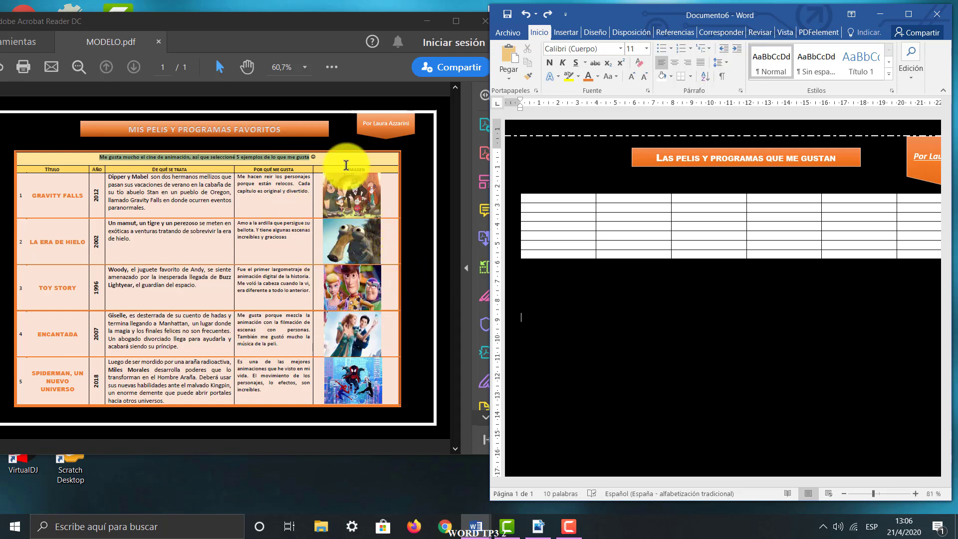
left_click(346, 164)
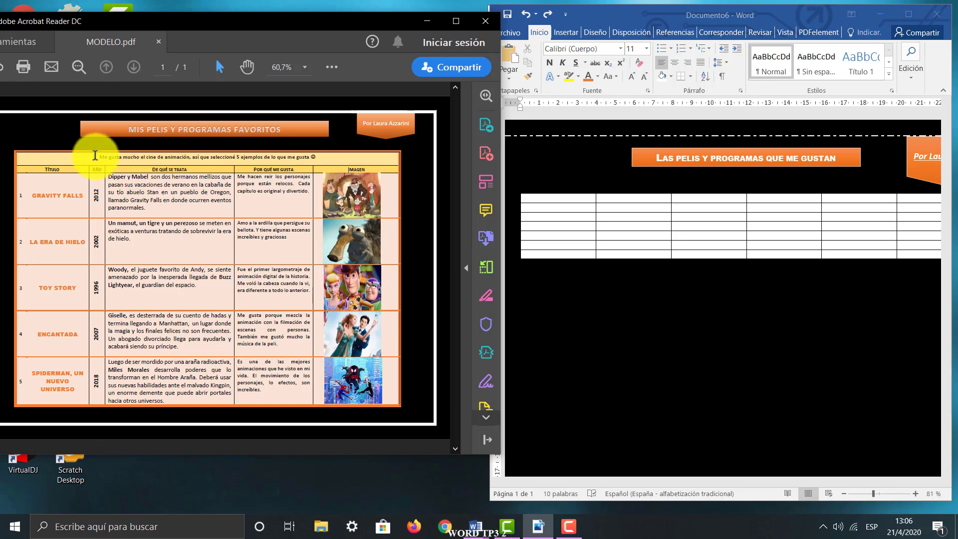
left_click_drag(95, 156, 310, 156)
left_click_drag(99, 157, 307, 157)
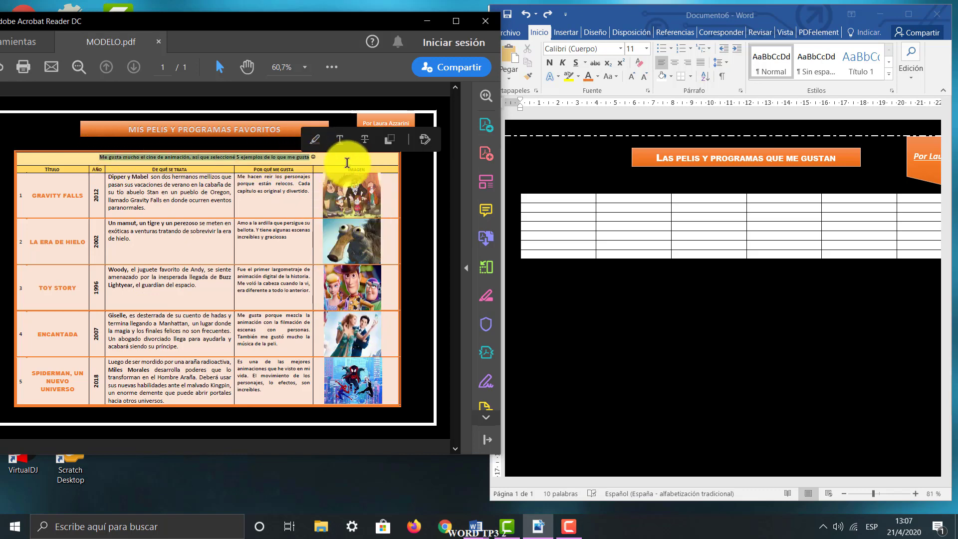
left_click(60, 154)
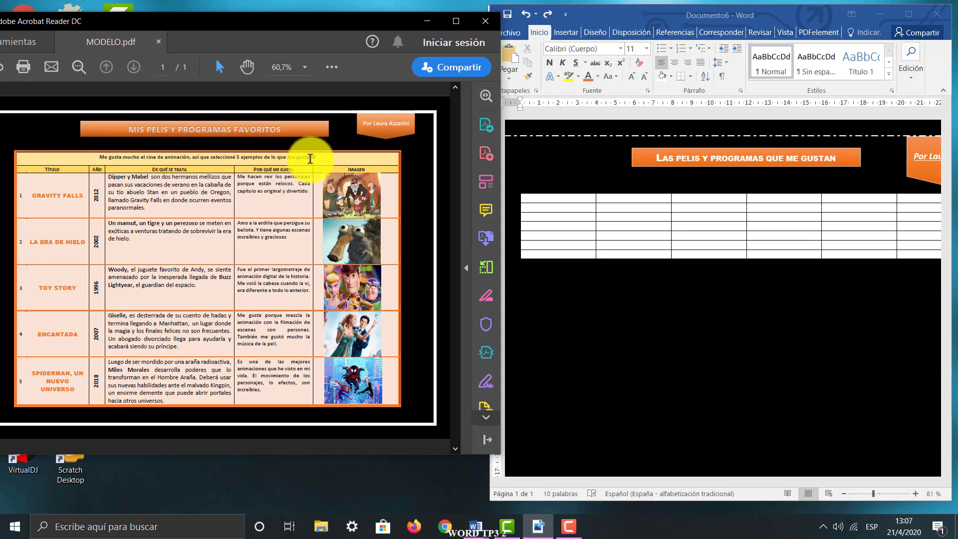
mouse_move(310, 158)
left_mouse_down()
mouse_move(97, 157)
mouse_move(308, 155)
left_mouse_up()
left_click_drag(310, 154, 105, 151)
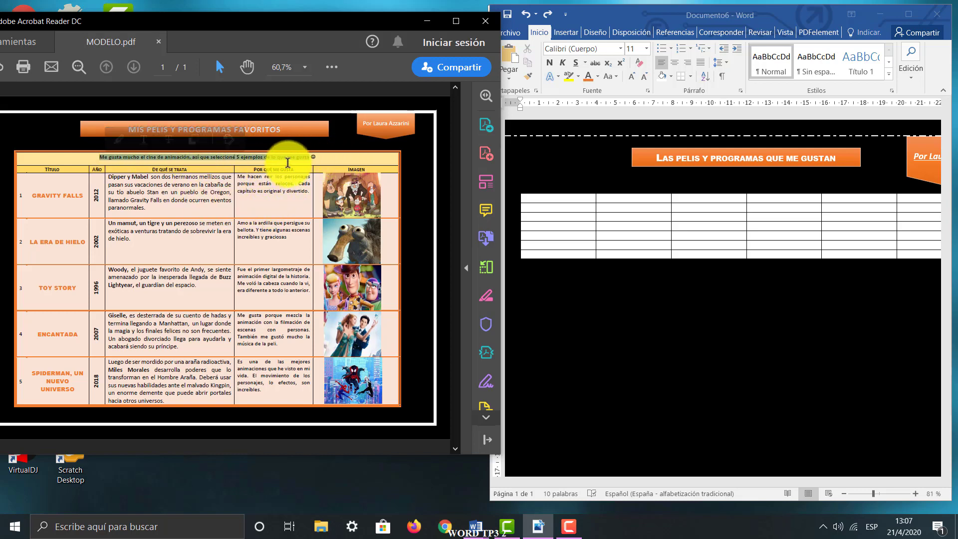
left_click(427, 29)
left_click(908, 14)
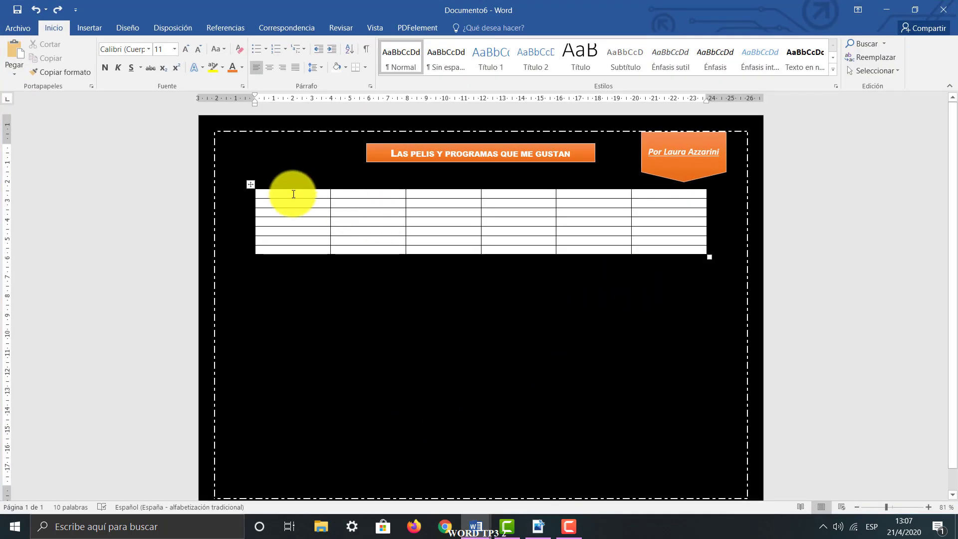
Merge all six cells of the table's first row into one cell
left_click_drag(294, 194, 658, 197)
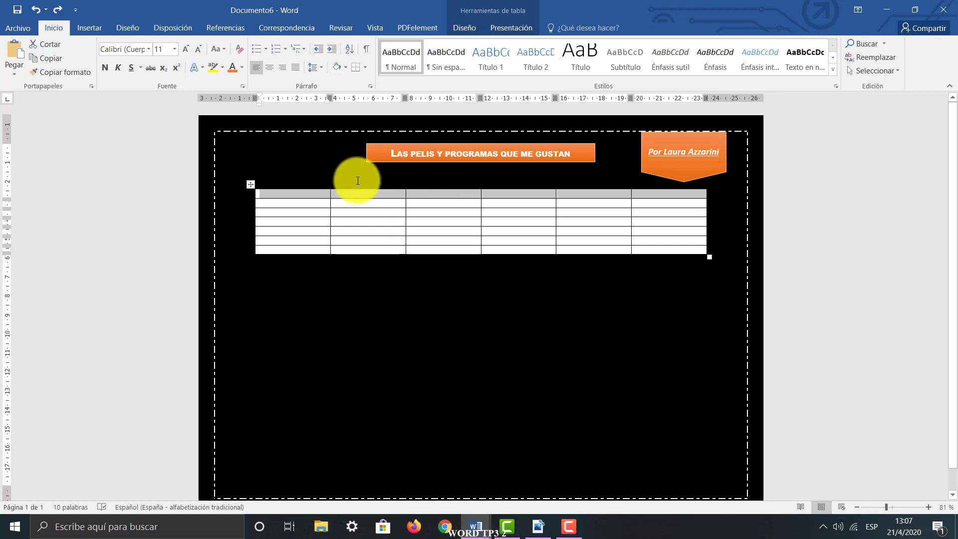
left_click(653, 195)
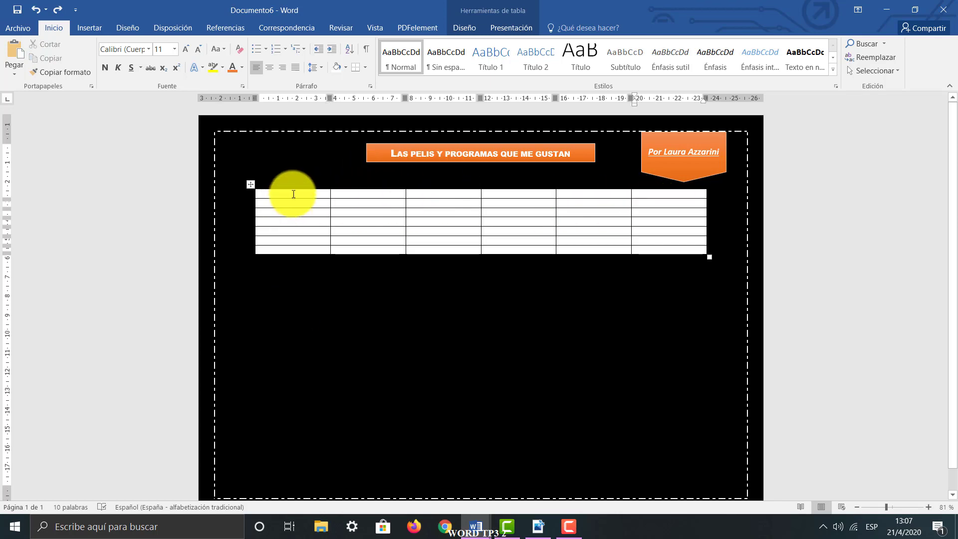
left_click_drag(293, 194, 651, 196)
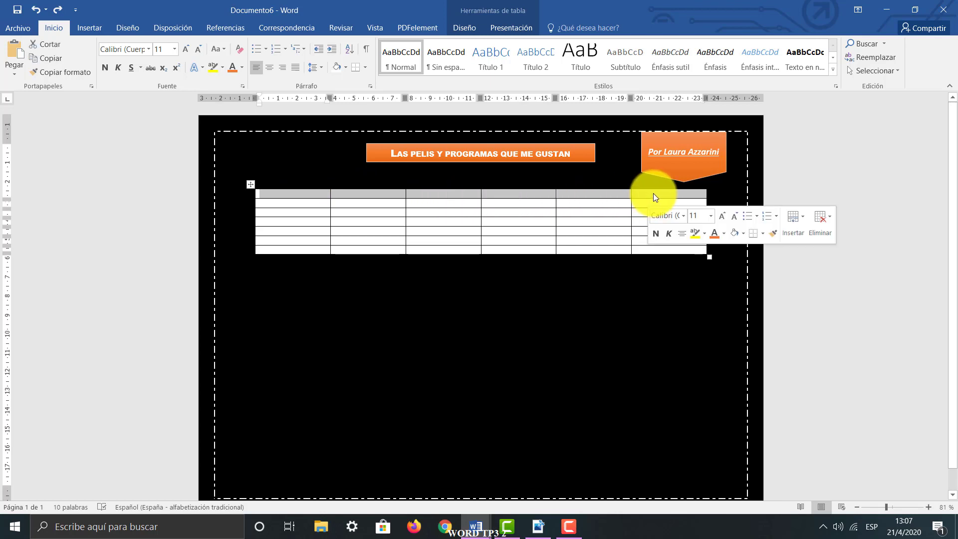
right_click(653, 193)
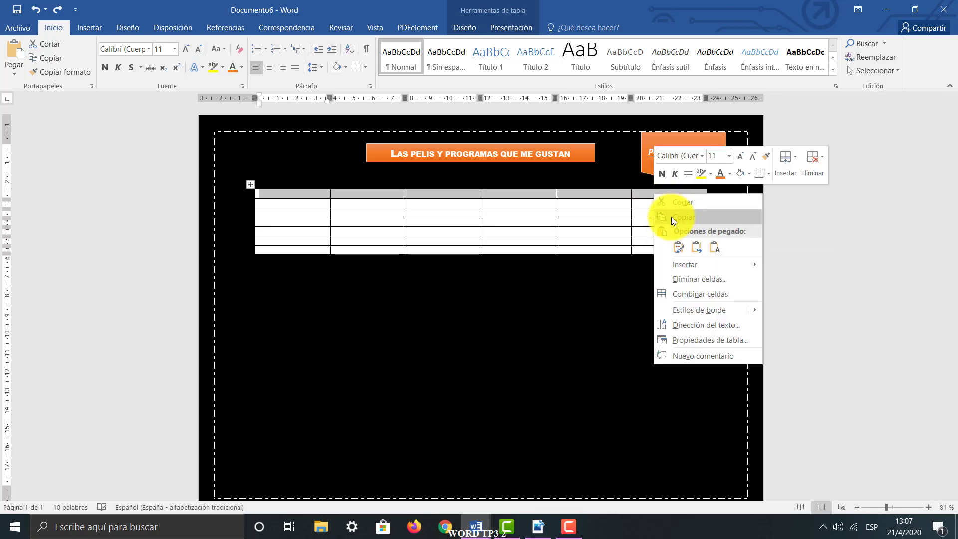
left_click(716, 294)
left_click(641, 278)
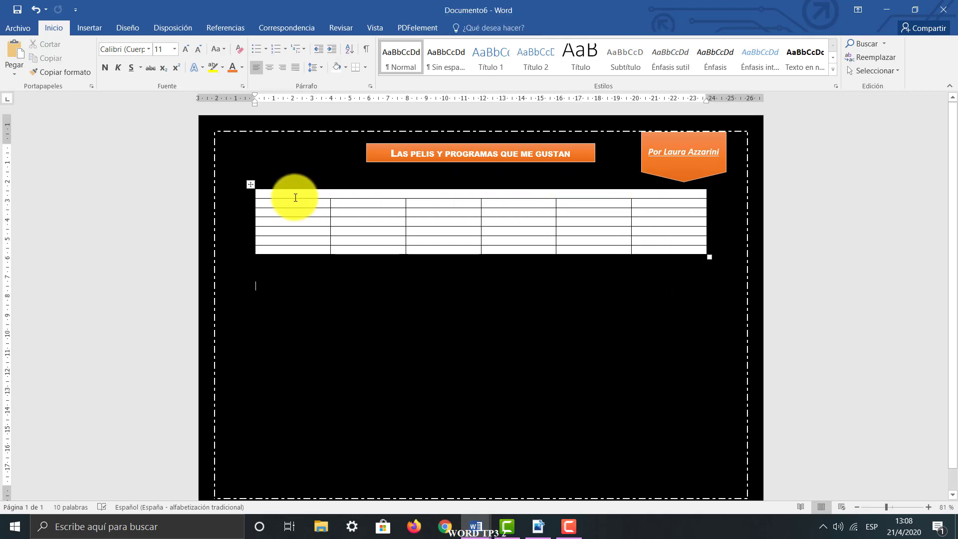
Enter "Me gusta mucho el cine de animación por eso elegí estas películas" in the merged first row
left_click(351, 192)
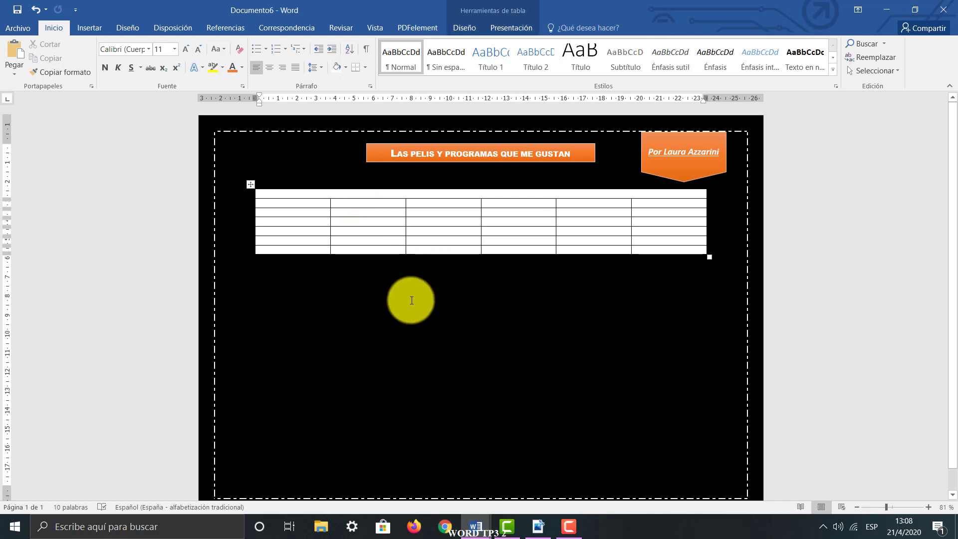
type("Me gusta m")
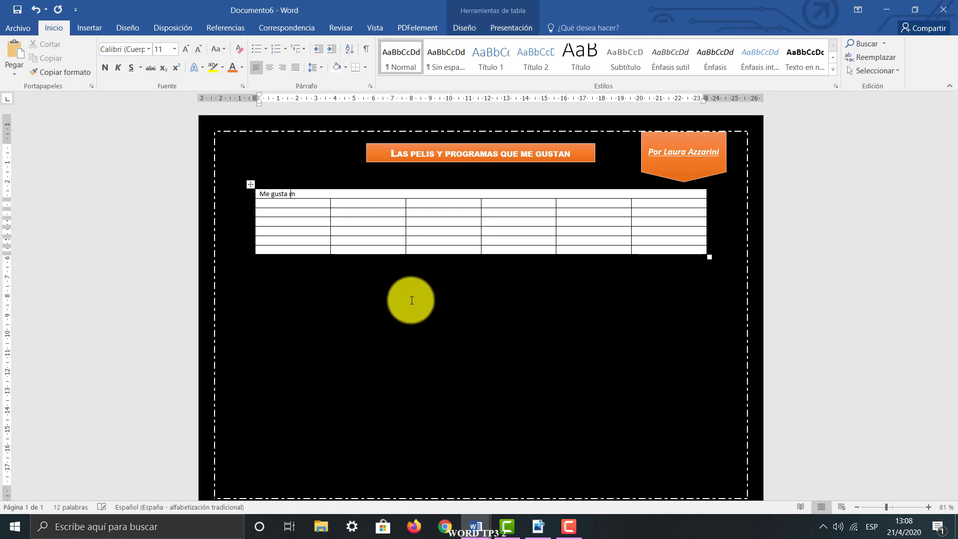
type("ucho el cine de")
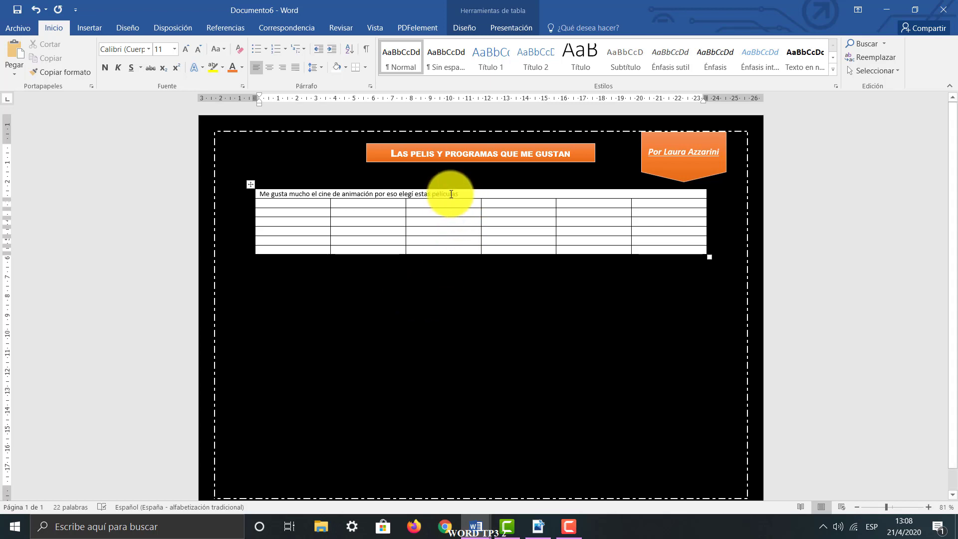
Format the first-row sentence in a Berlin Sans FB font, size 12, with the theme's orange colour
left_click_drag(449, 193, 261, 194)
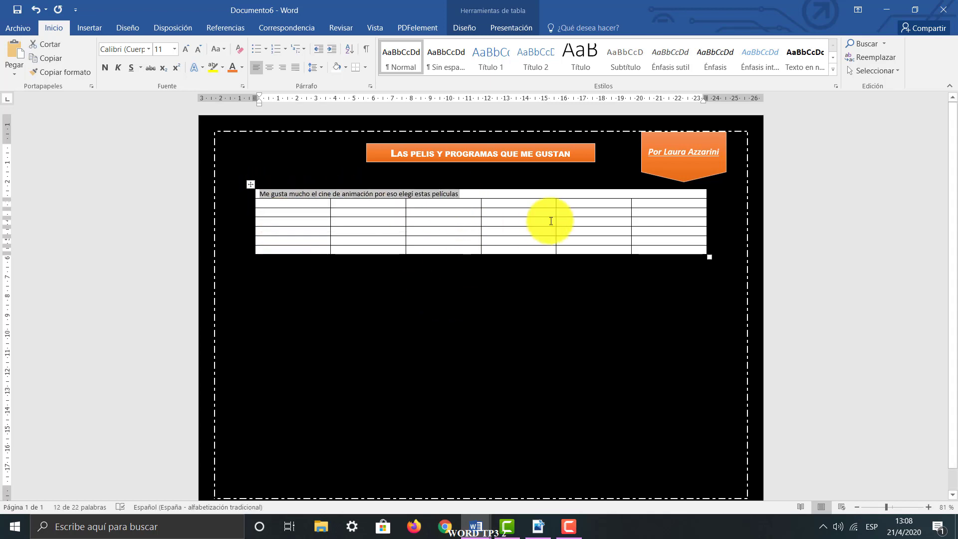
left_click_drag(505, 192, 261, 192)
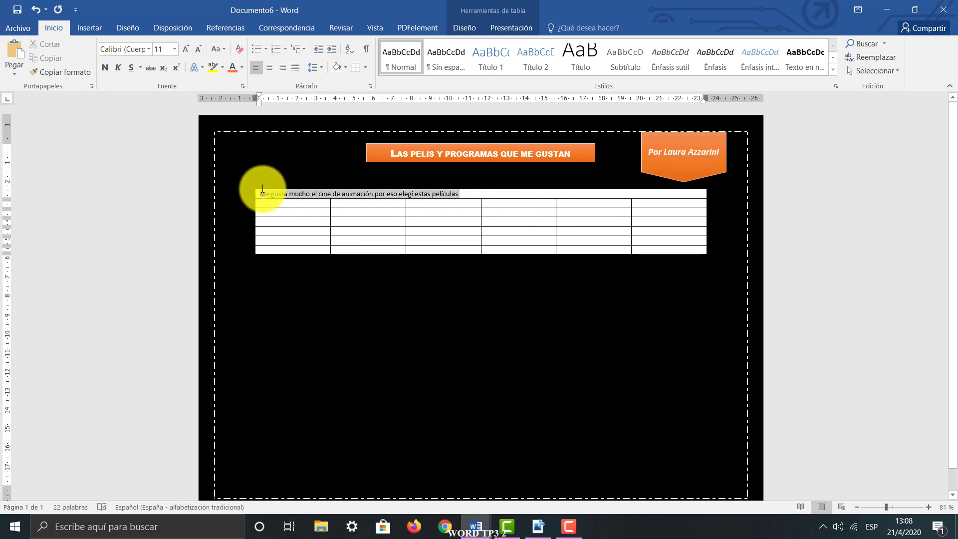
left_click(149, 50)
left_click(144, 121)
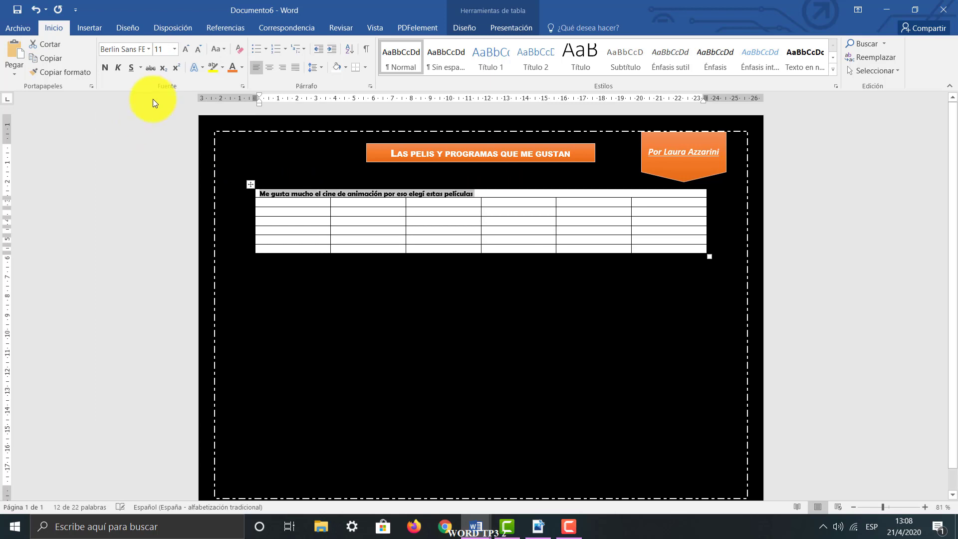
left_click(186, 46)
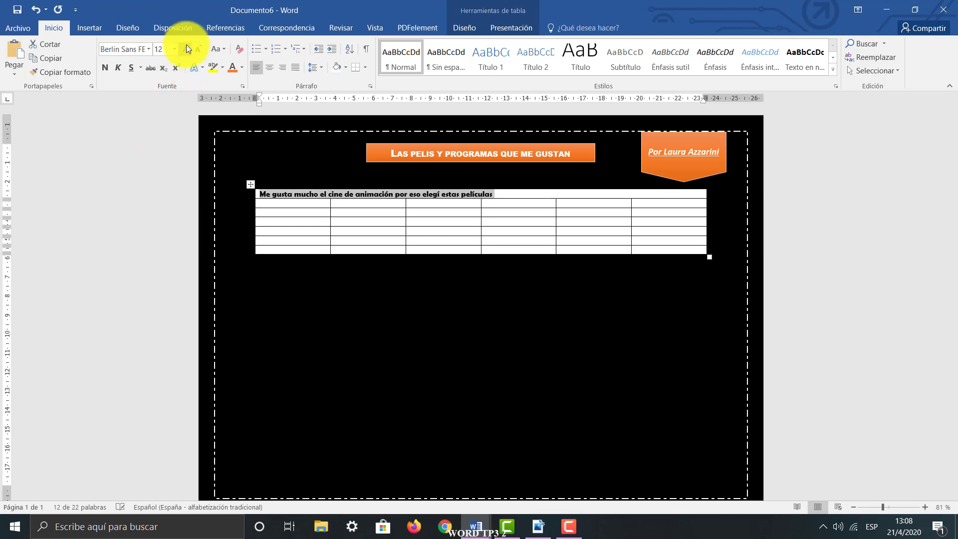
left_click(242, 68)
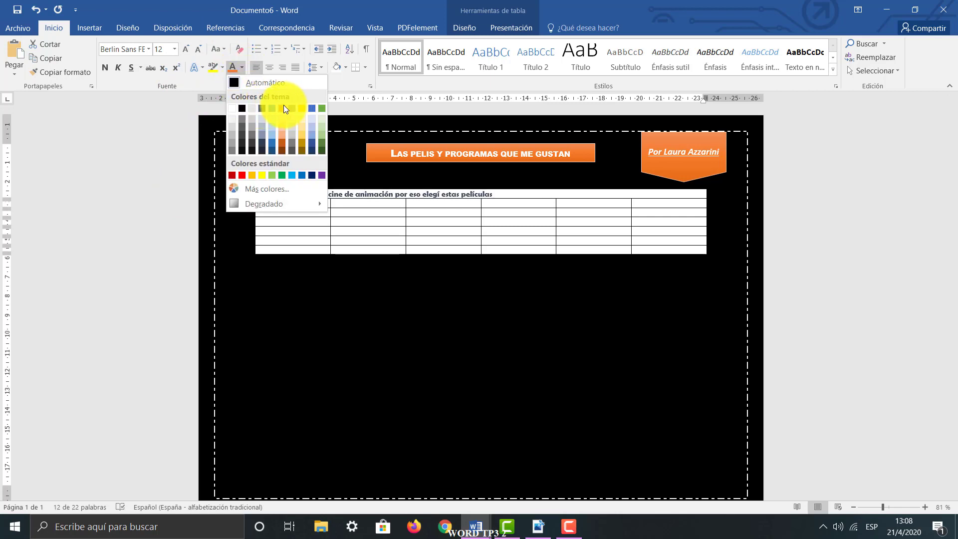
left_click(283, 104)
Centre the sentence horizontally in the first row and make that row slightly taller
left_click_drag(521, 201, 517, 192)
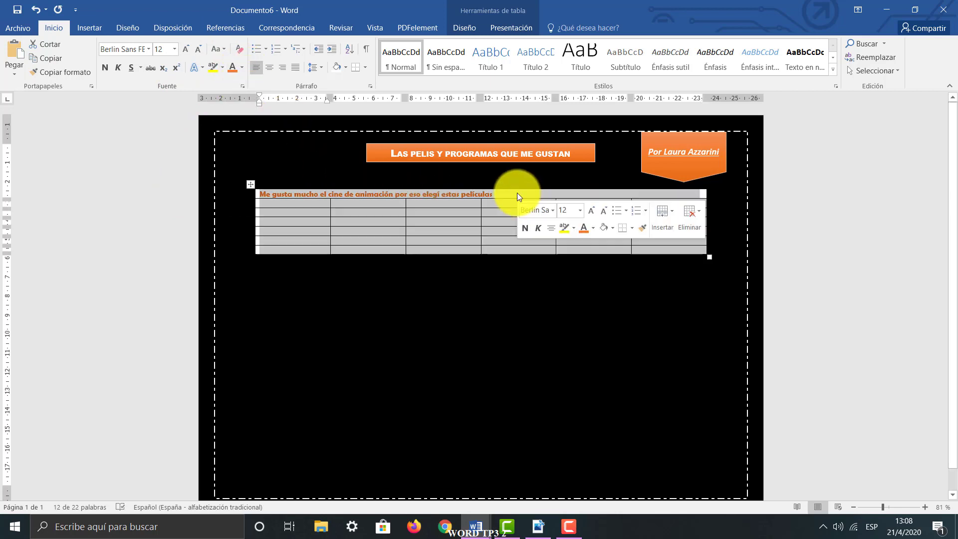
left_click(513, 195)
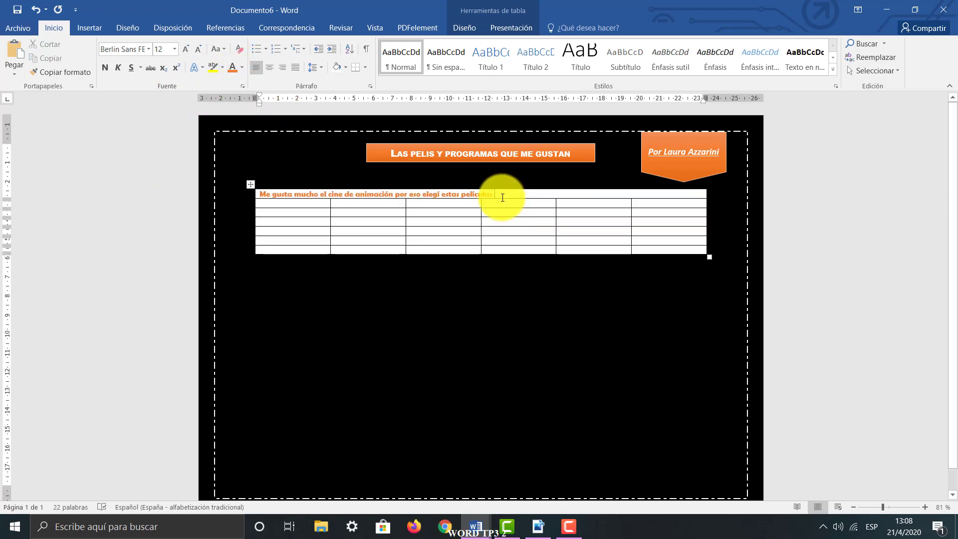
left_click(269, 67)
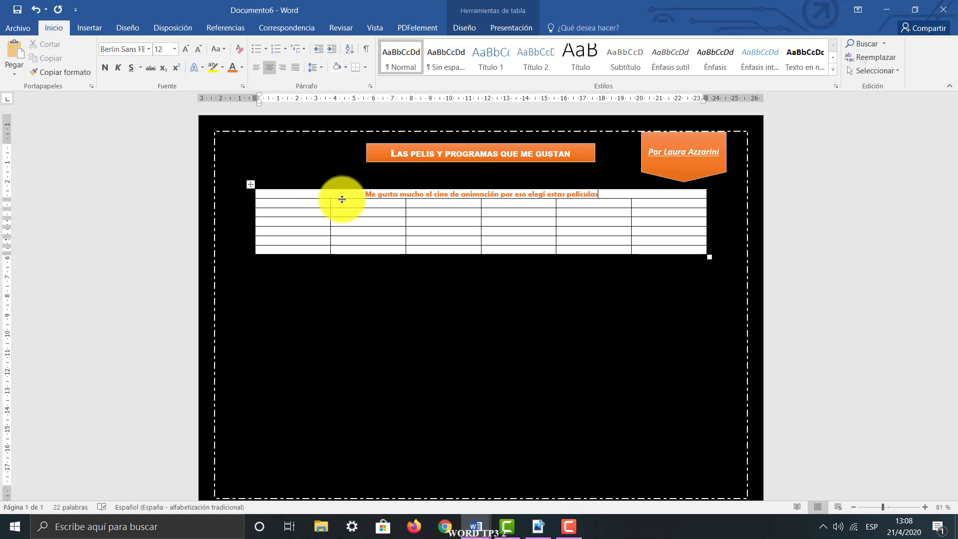
mouse_move(342, 199)
left_mouse_down()
mouse_move(343, 223)
mouse_move(343, 205)
left_mouse_up()
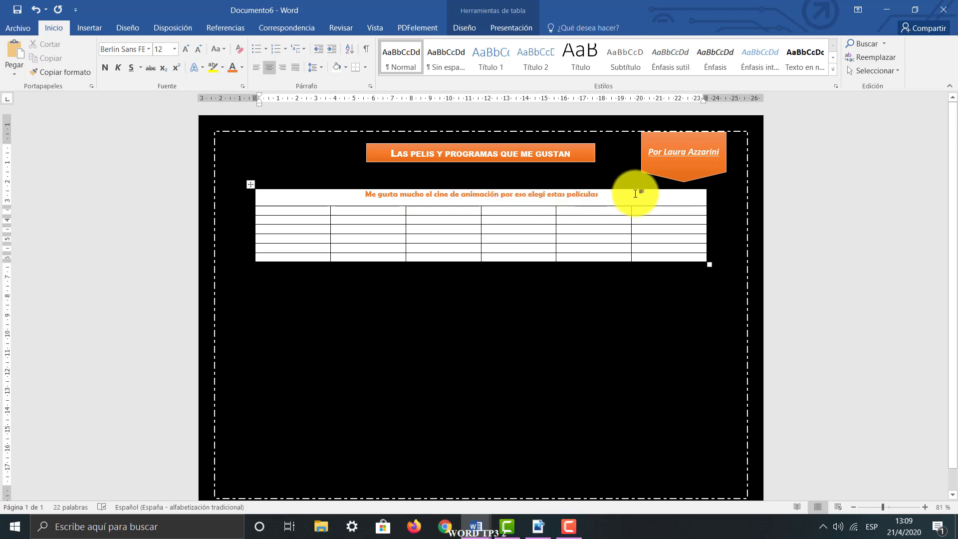
Check the first row in MODELO.pdf, and retype the final "s" of "películas" in the document's table
left_click(537, 527)
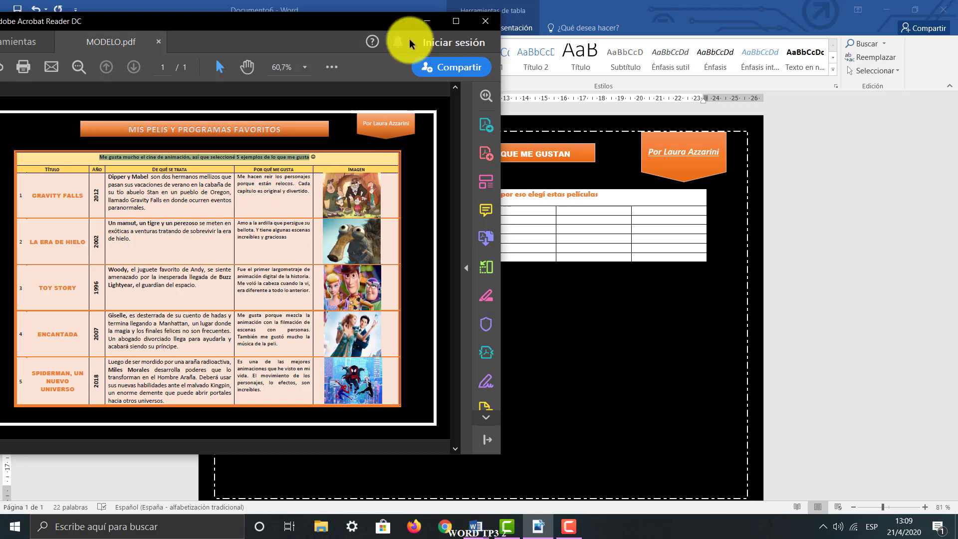
left_click(427, 21)
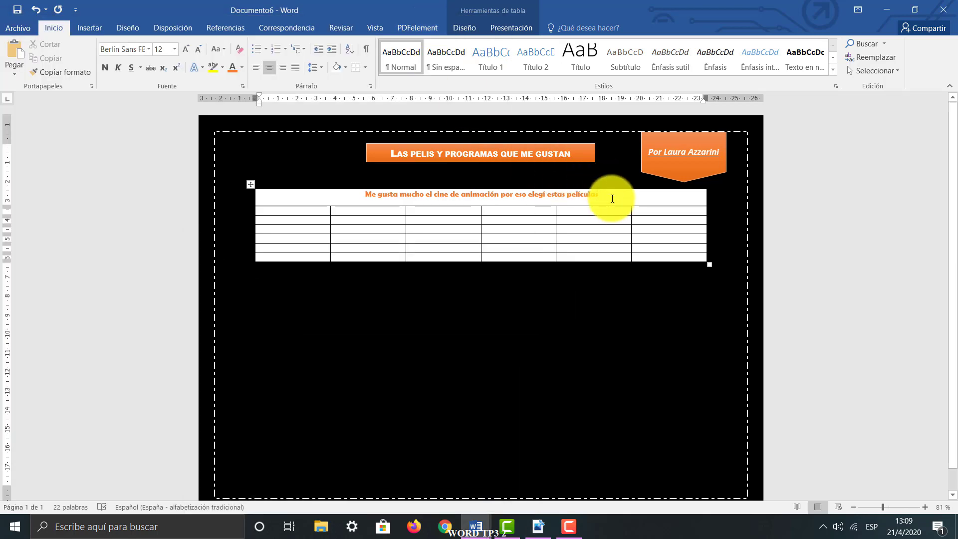
key("BackSpace")
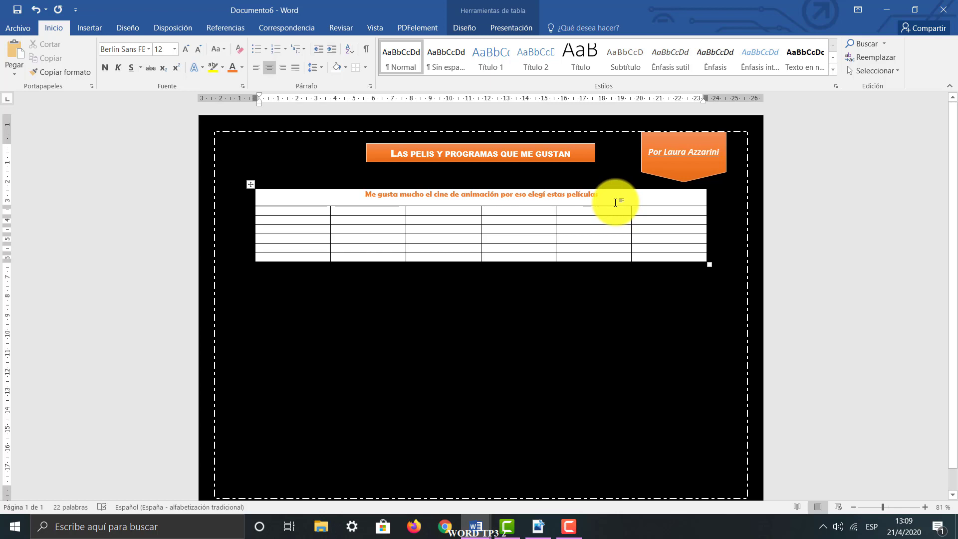
type("s")
Shade the table's merged first row with the lightest tint of the theme's gold colour
left_click(489, 11)
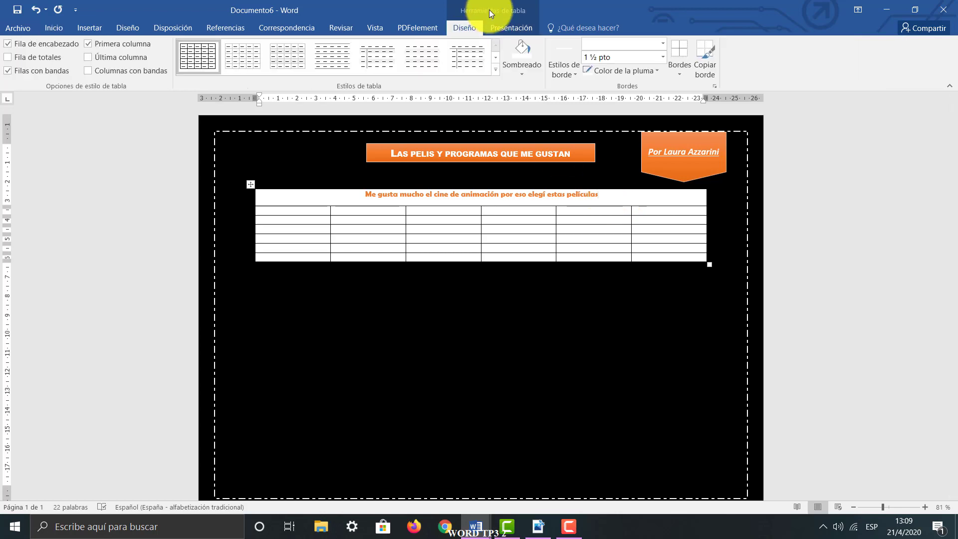
left_click(522, 75)
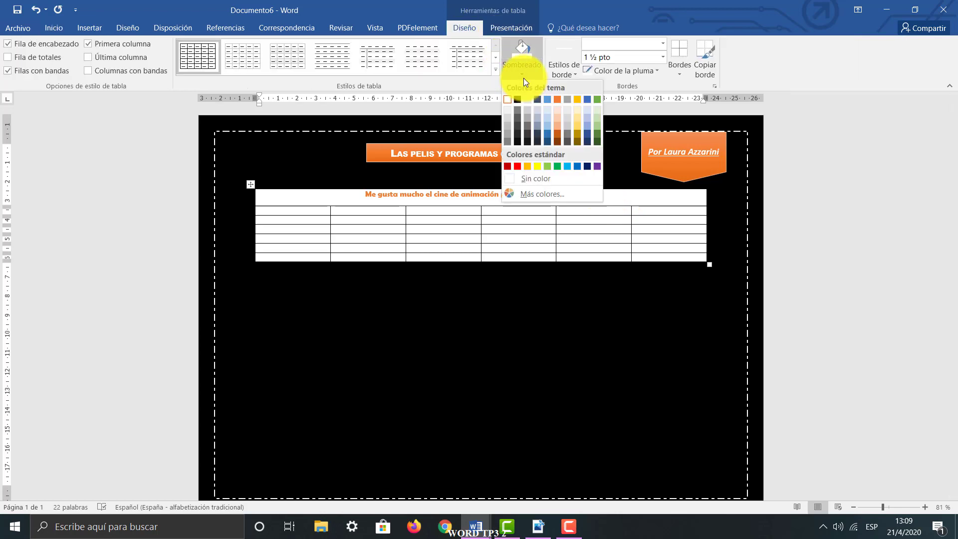
left_click(576, 109)
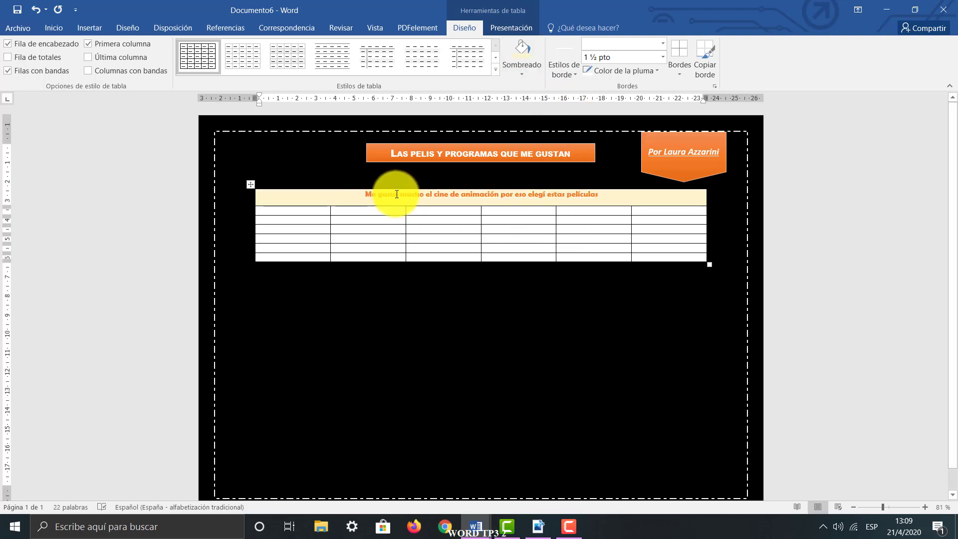
Increase the height of the table's first row to about 2 cm by moving its lower border down
left_click(58, 30)
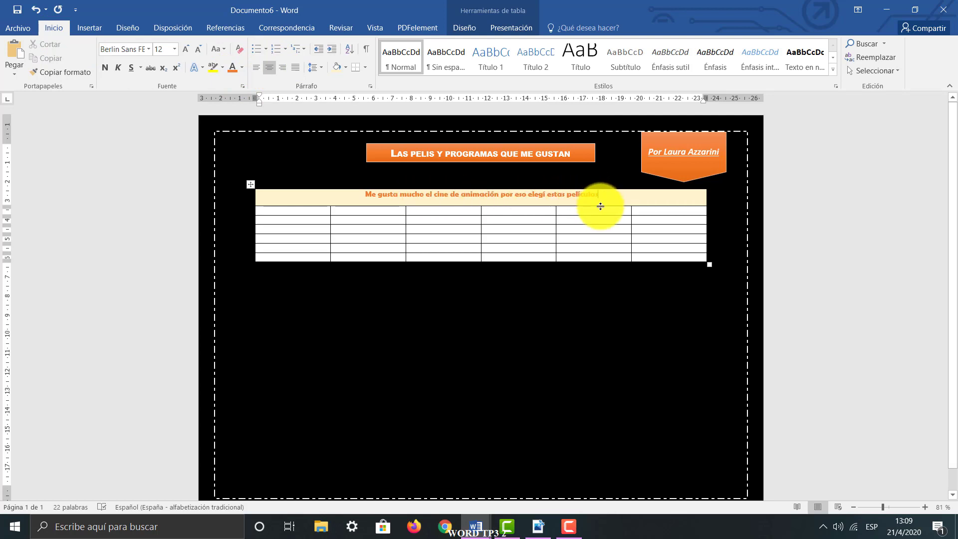
left_click_drag(602, 205, 601, 215)
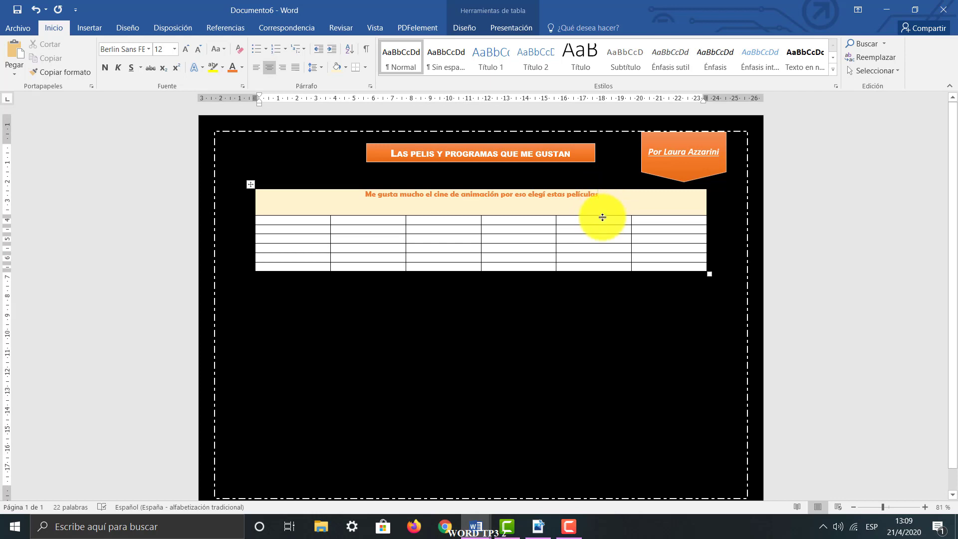
left_click_drag(602, 217, 603, 229)
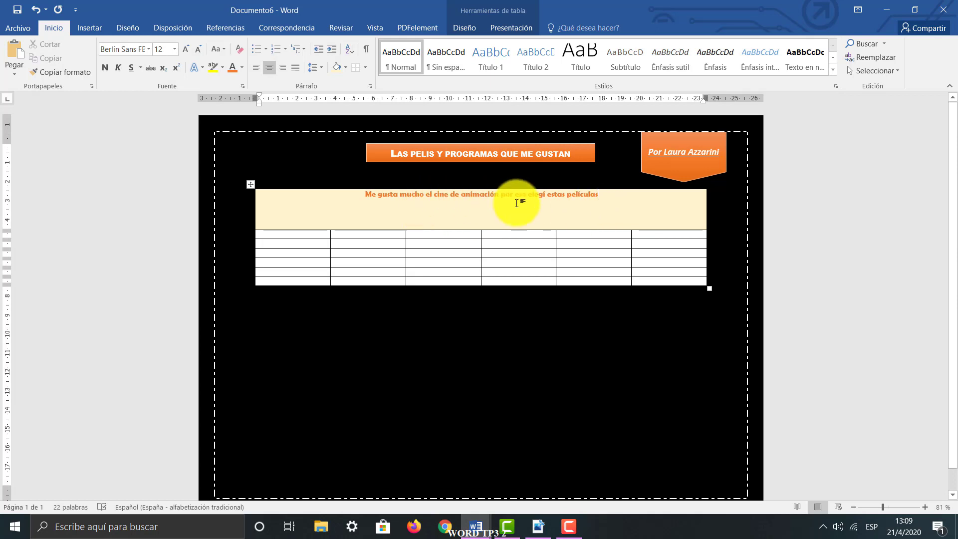
Set the first-row cell's vertical alignment to Centro in the table properties and apply it
right_click(599, 204)
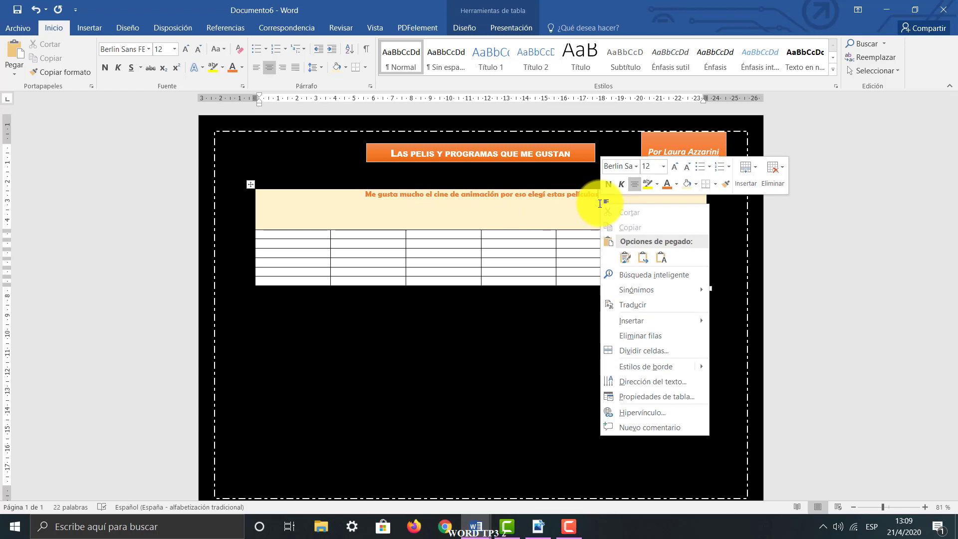
left_click(668, 396)
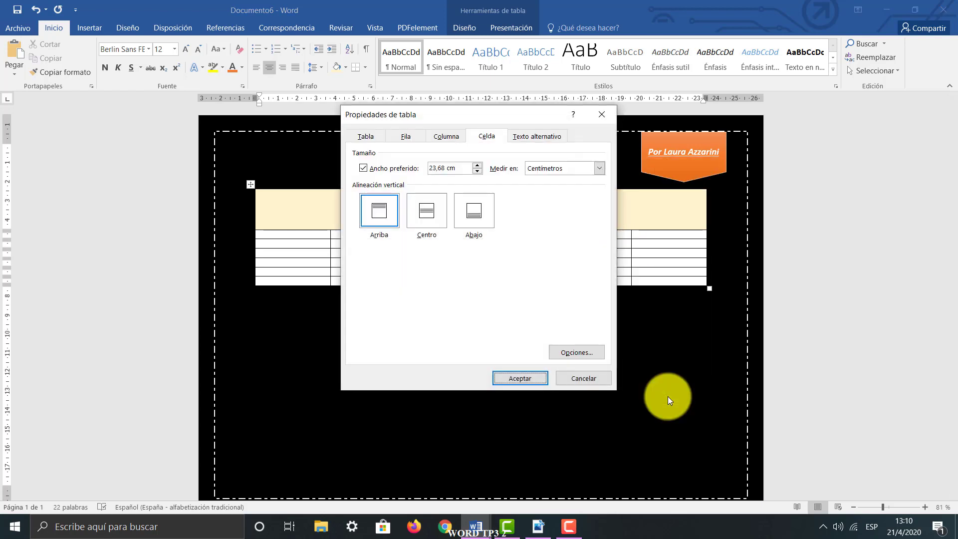
left_click(357, 137)
left_click(405, 137)
left_click(449, 137)
left_click(480, 138)
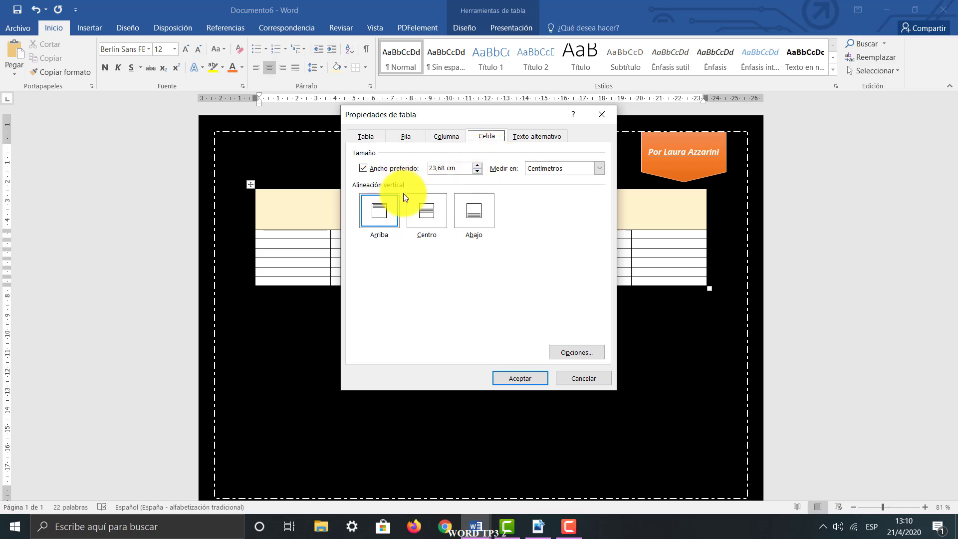
left_click(440, 212)
left_click_drag(442, 116, 242, 126)
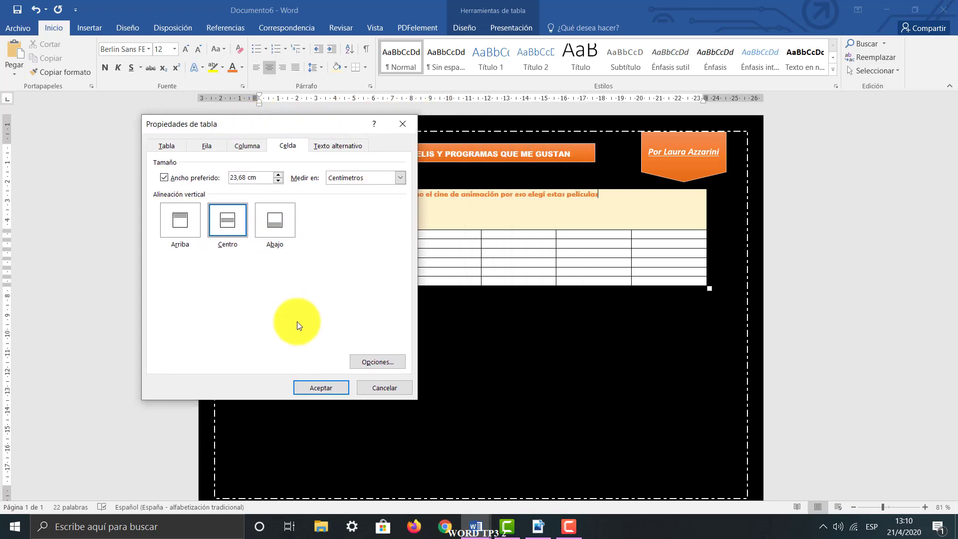
left_click(317, 388)
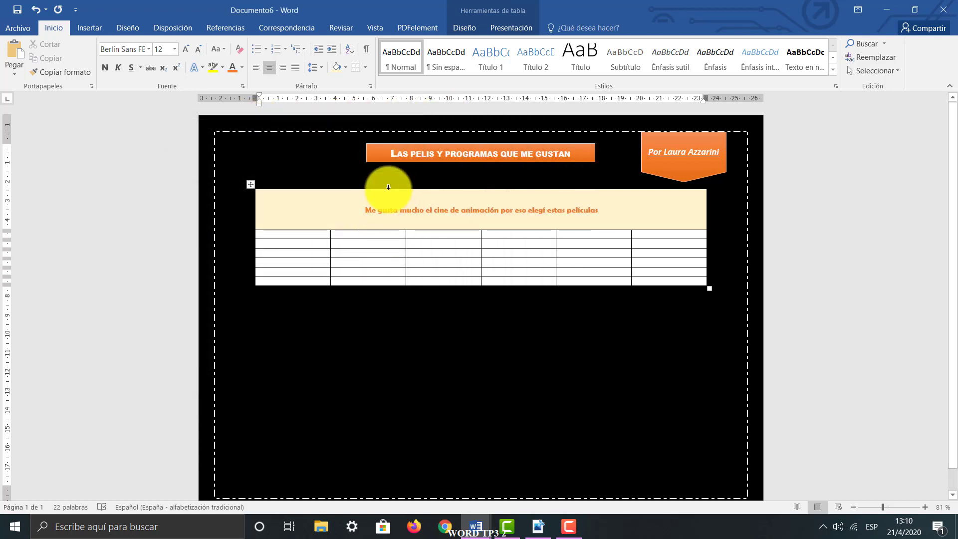
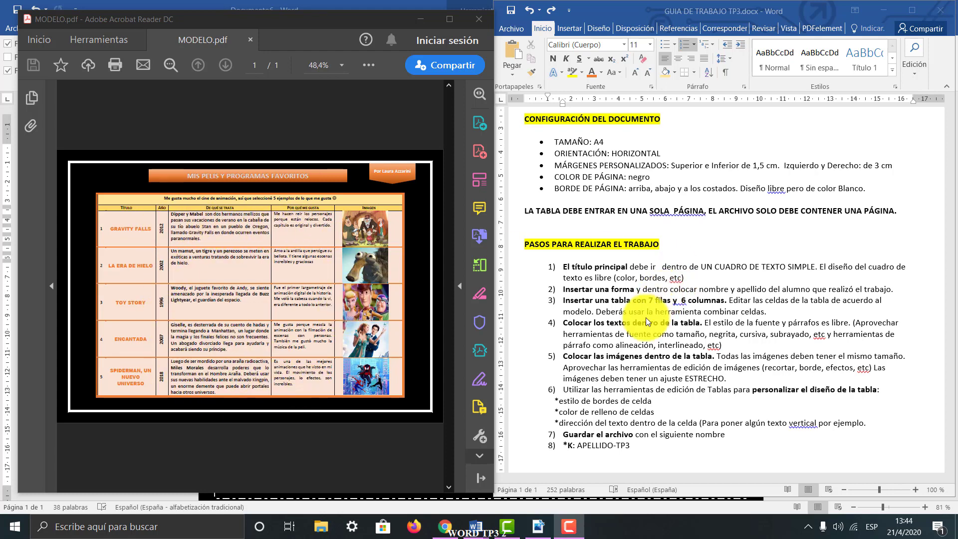
Review step 4 of the guide on placing and formatting the table texts, and examine the corresponding text columns in MODELO.pdf
left_click(575, 326)
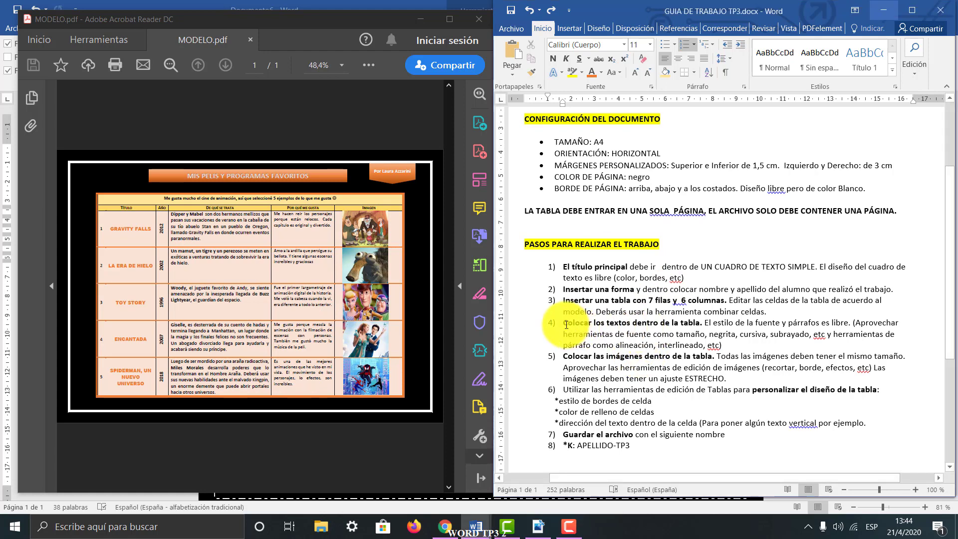
left_click_drag(567, 323, 703, 323)
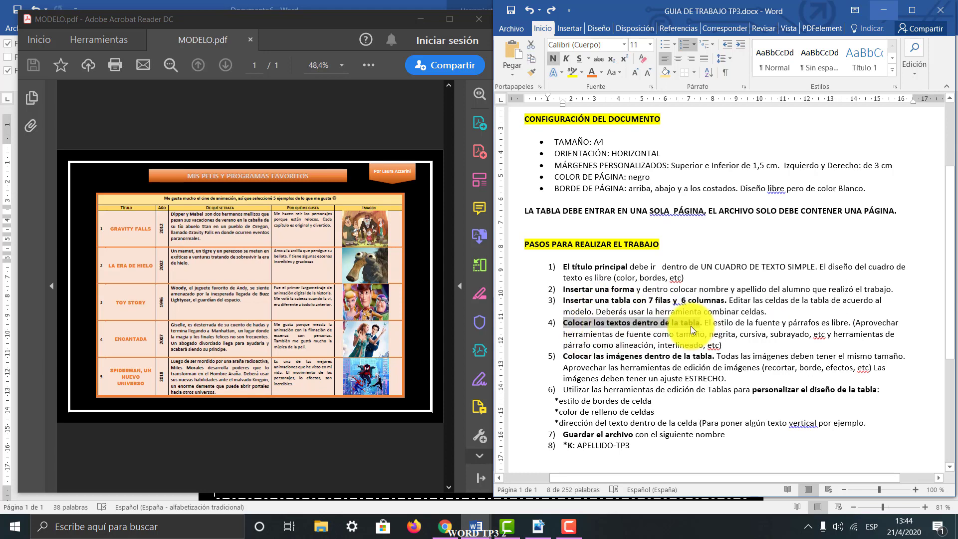
left_click(703, 325)
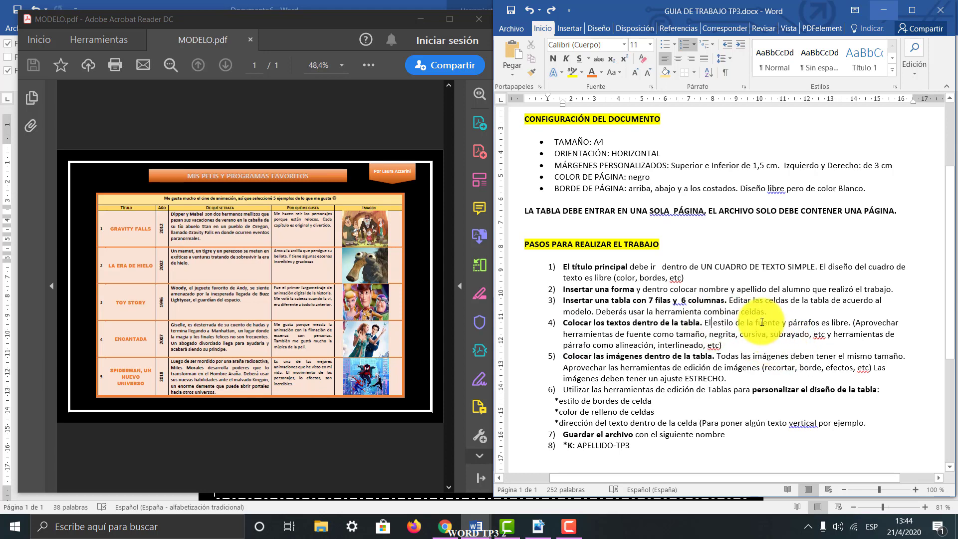
left_click_drag(728, 322, 818, 324)
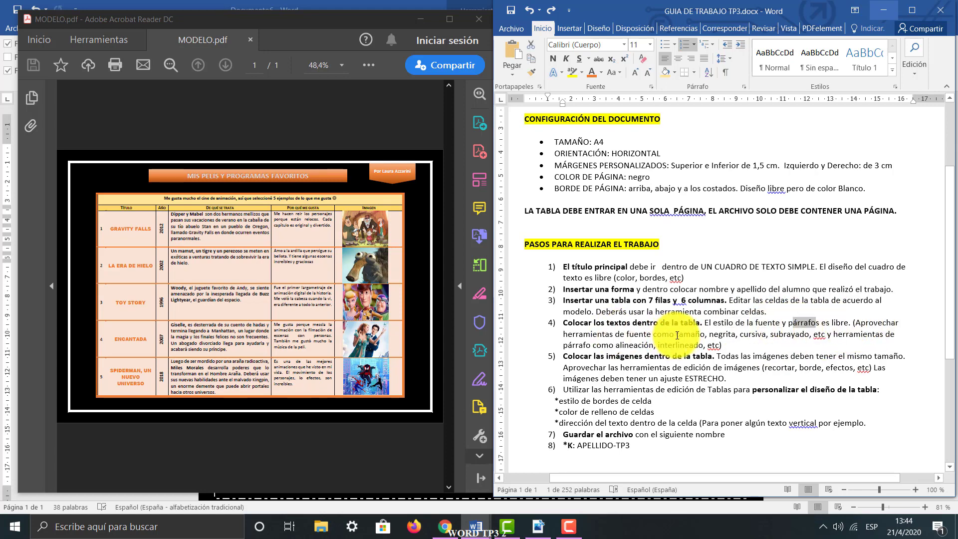
left_click_drag(706, 335, 765, 336)
left_click(800, 343)
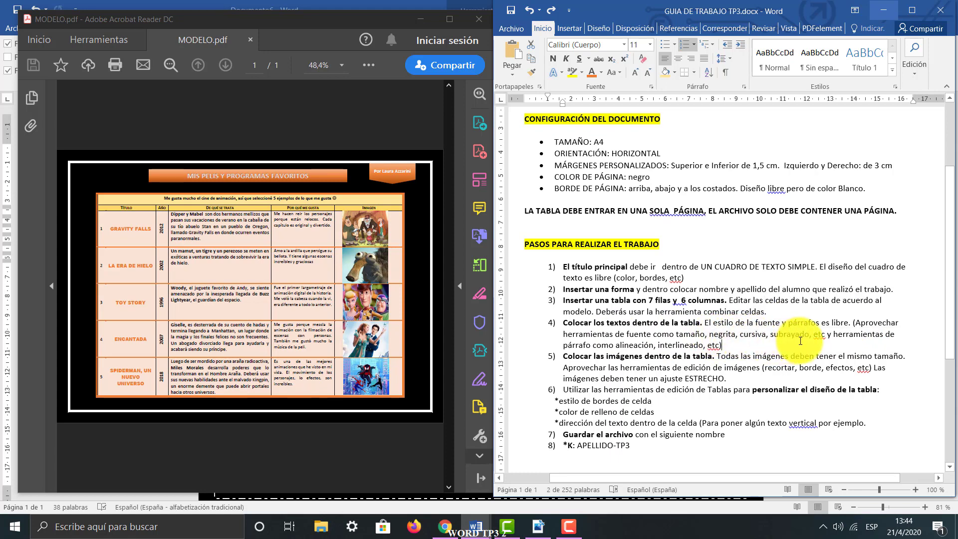
left_click_drag(618, 344, 594, 344)
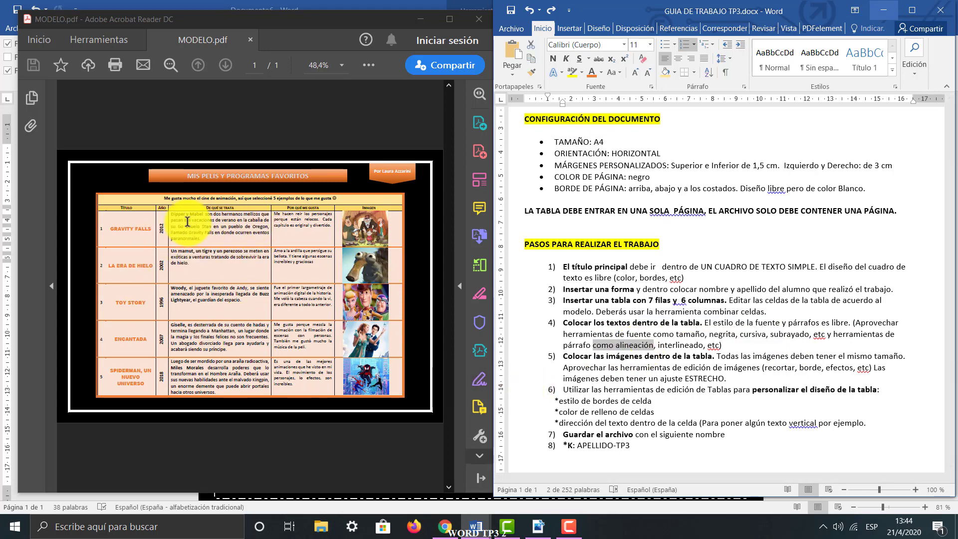
left_click_drag(190, 214, 212, 230)
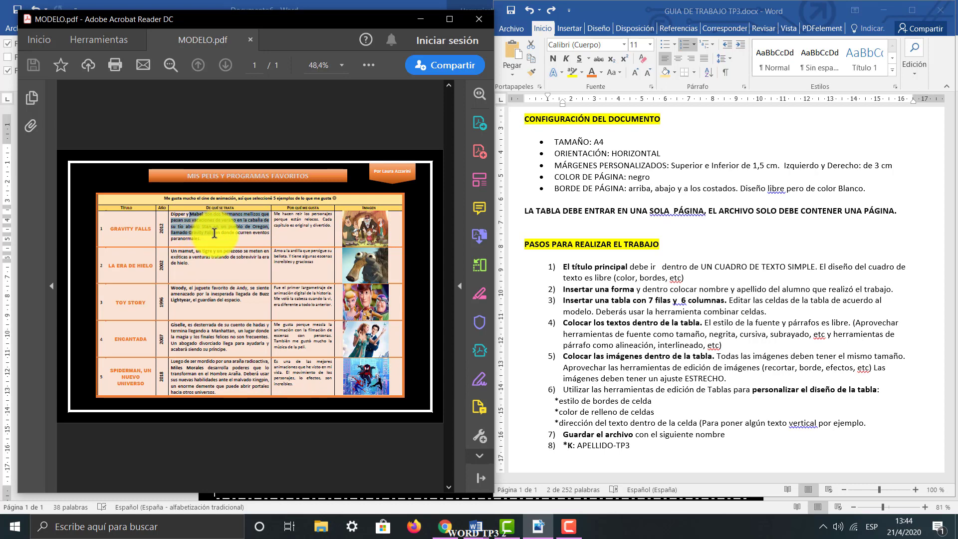
left_click(309, 220)
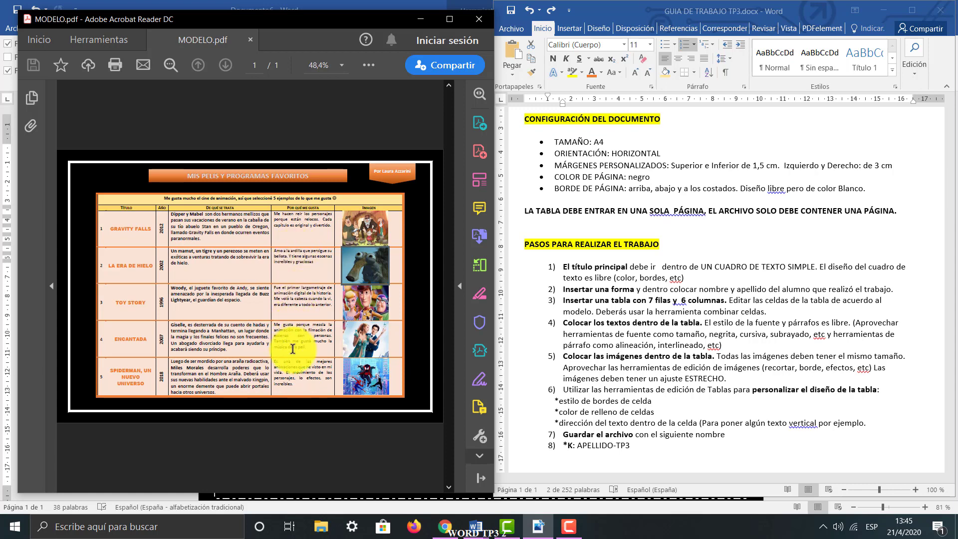
Switch to Documento6 and enter "GRAVITY FALL" in the TÍTULO cell of row 1
mouse_move(493, 521)
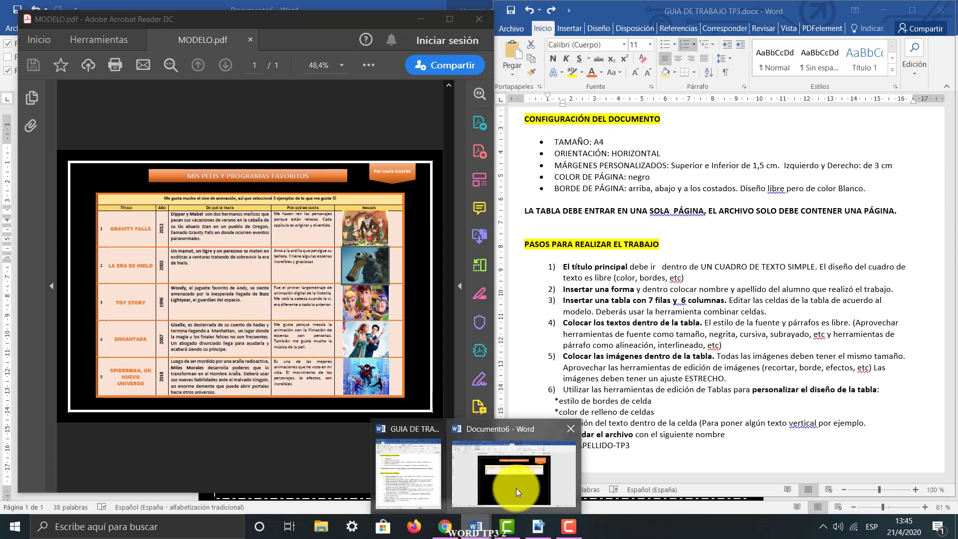
left_click(516, 488)
left_click(317, 218)
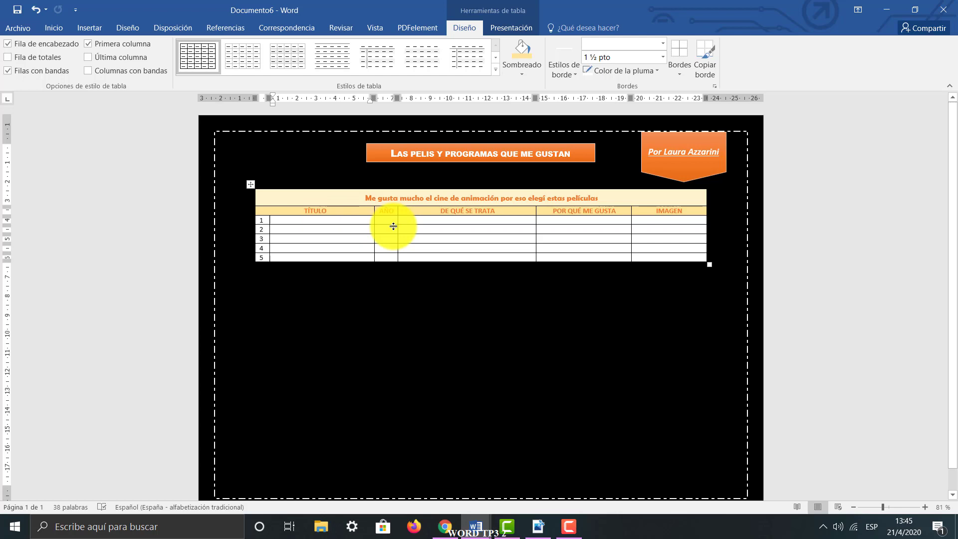
type("GRAVITY FALL")
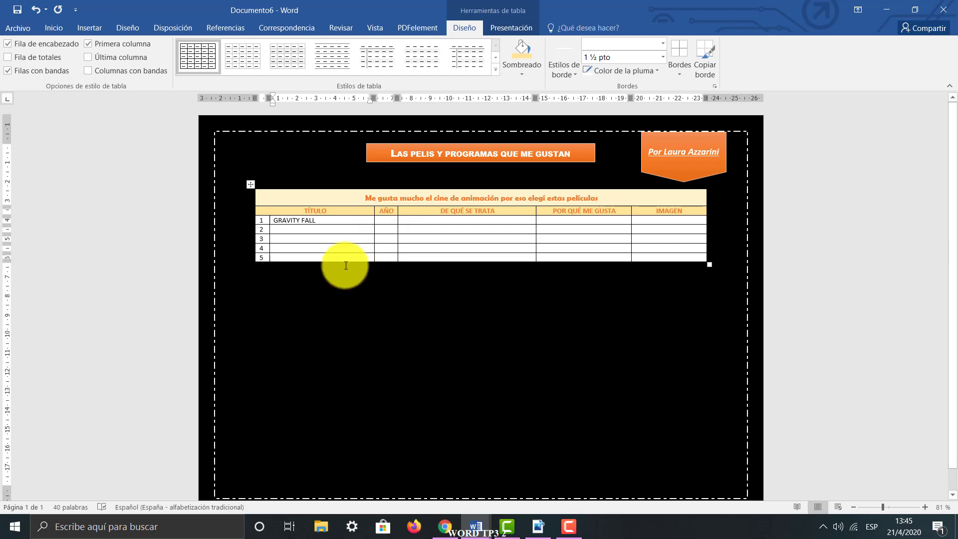
Format the GRAVITY FALL text in orange and bold
left_click_drag(335, 220, 277, 219)
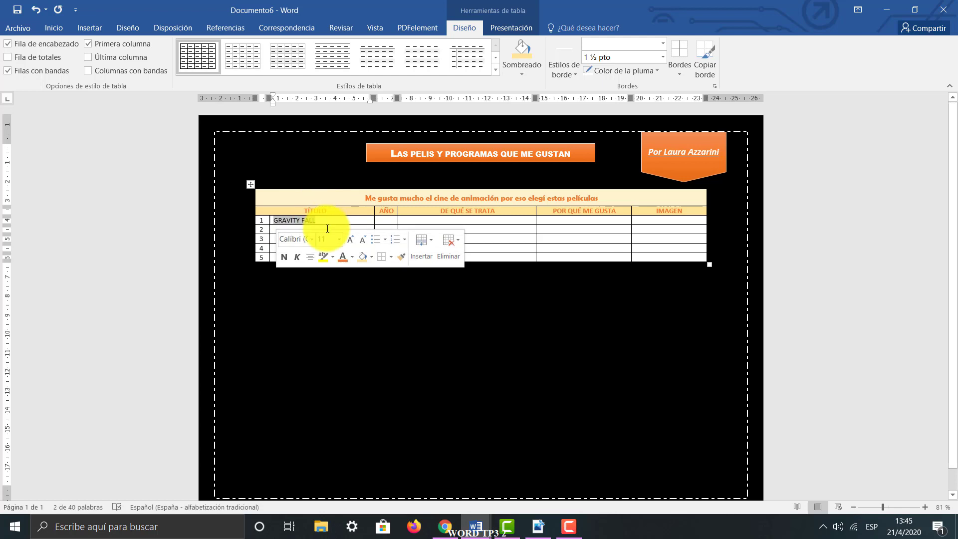
left_click(339, 259)
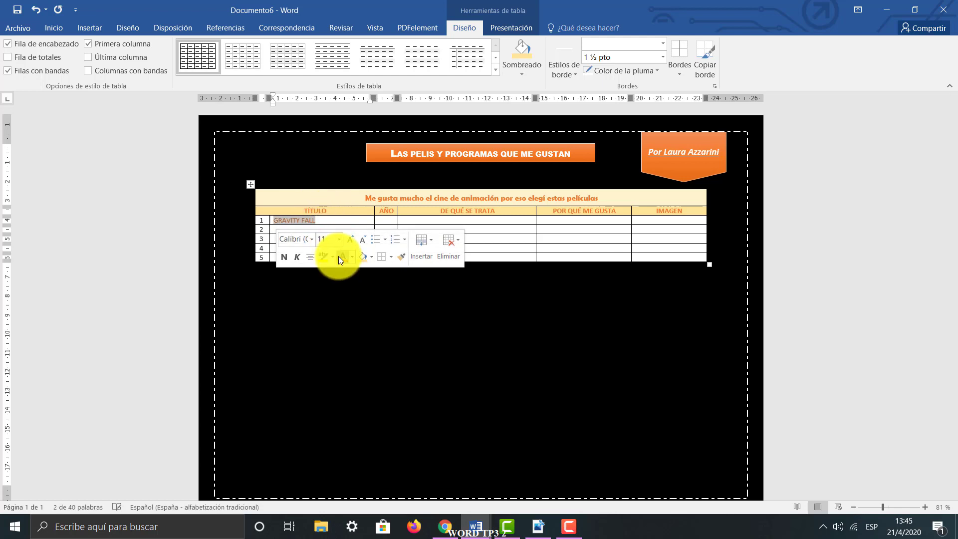
left_click(284, 259)
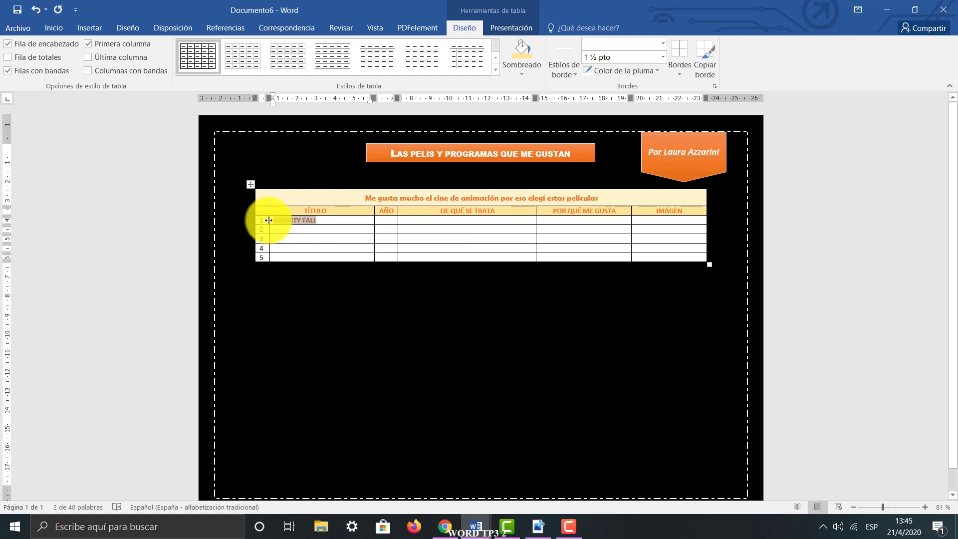
Centre the GRAVITY FALL text in its cell and increase its font size to 14
left_click(56, 28)
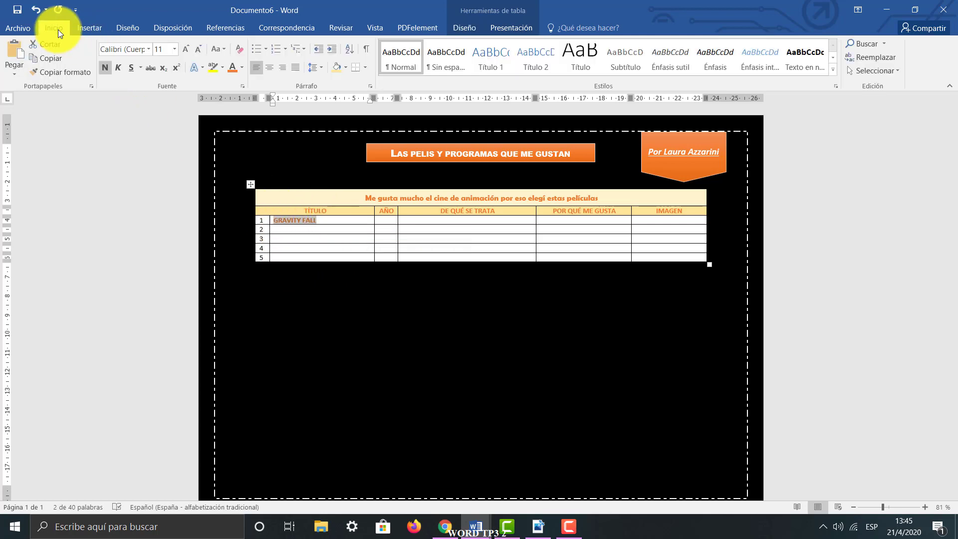
left_click(269, 70)
left_click(282, 67)
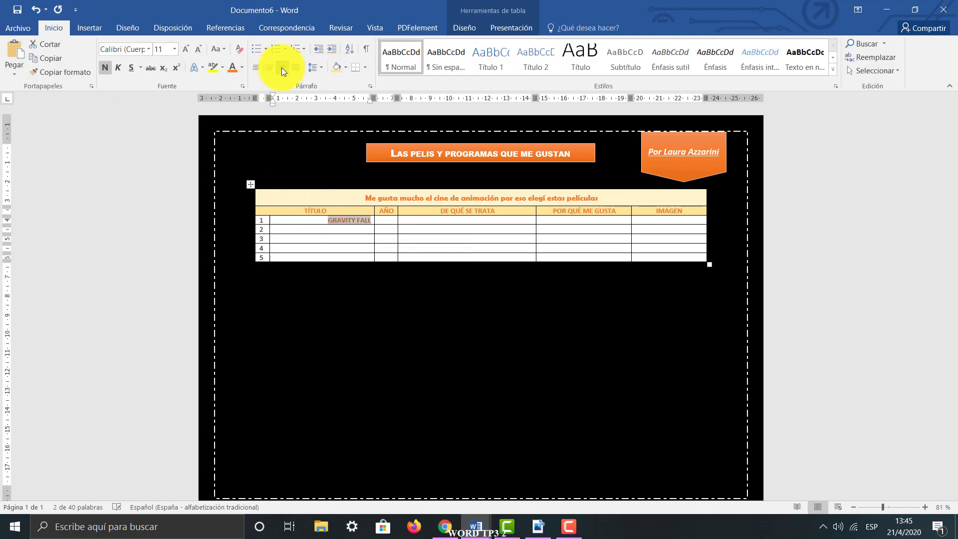
left_click(273, 70)
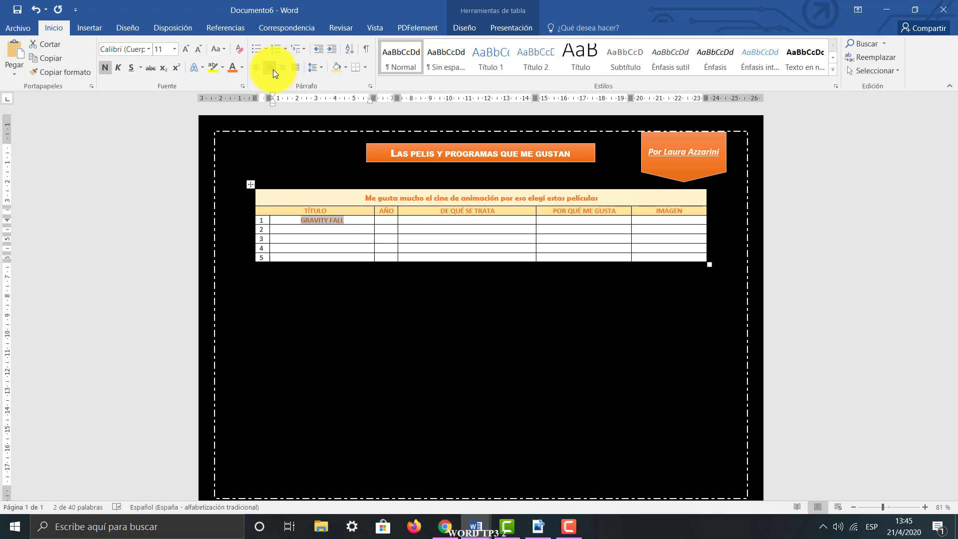
left_click(187, 48)
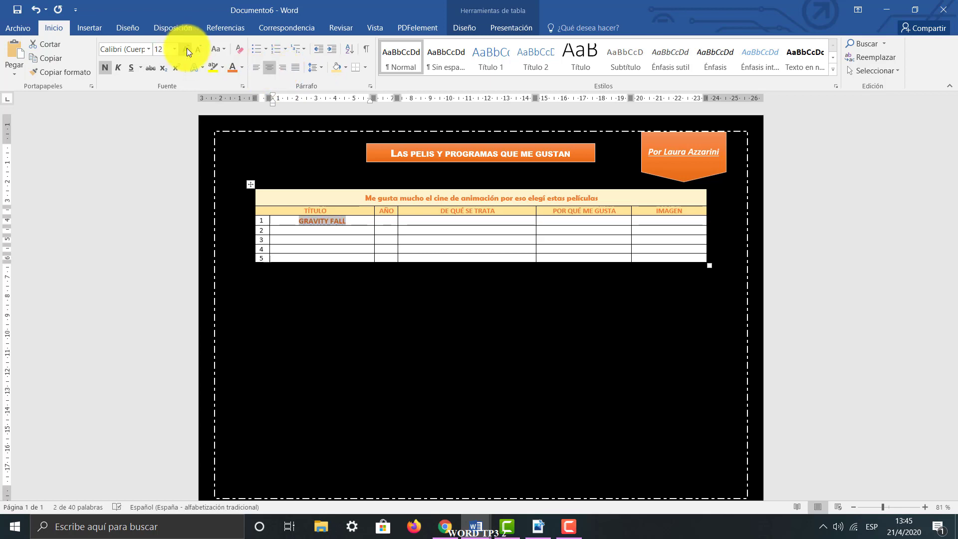
left_click(187, 49)
left_click(396, 220)
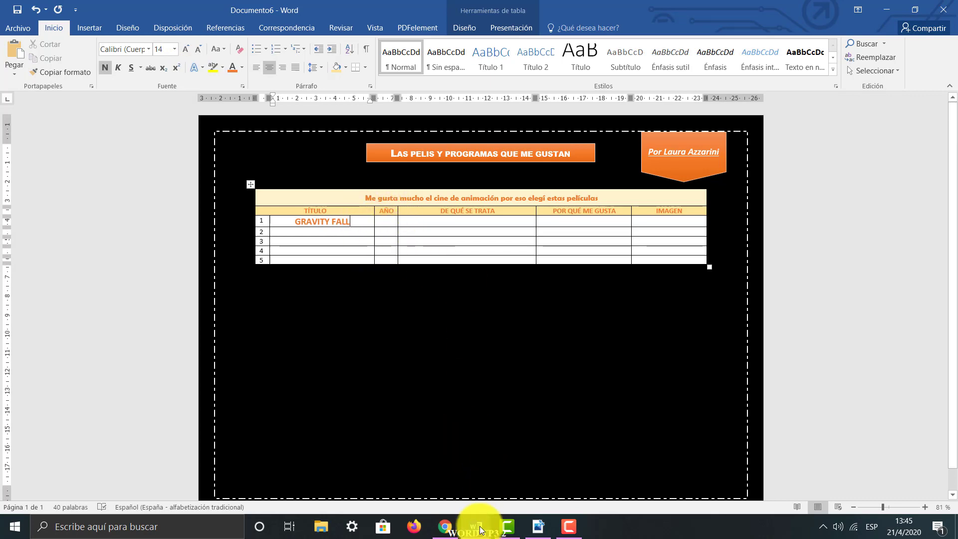
Copy the year 2012 from the Gravity Falls search results in Chrome and paste it as text only into row 1's AÑO cell
left_click(444, 527)
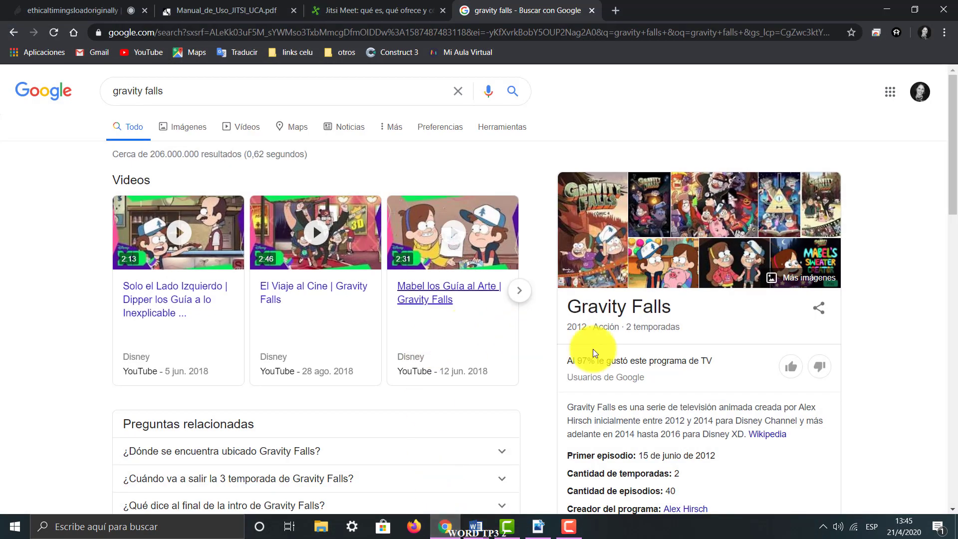
left_click_drag(586, 329, 558, 328)
key("ctrl+c")
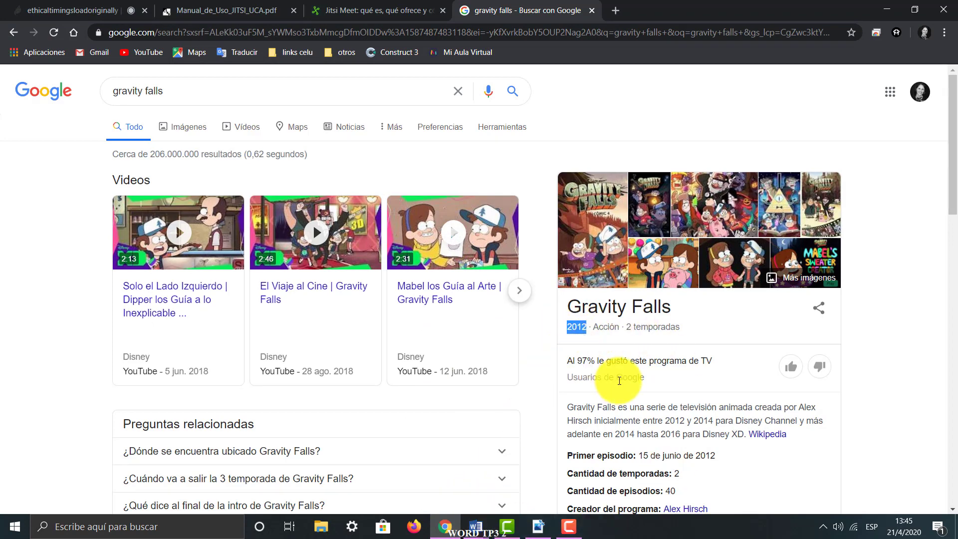
left_click(476, 526)
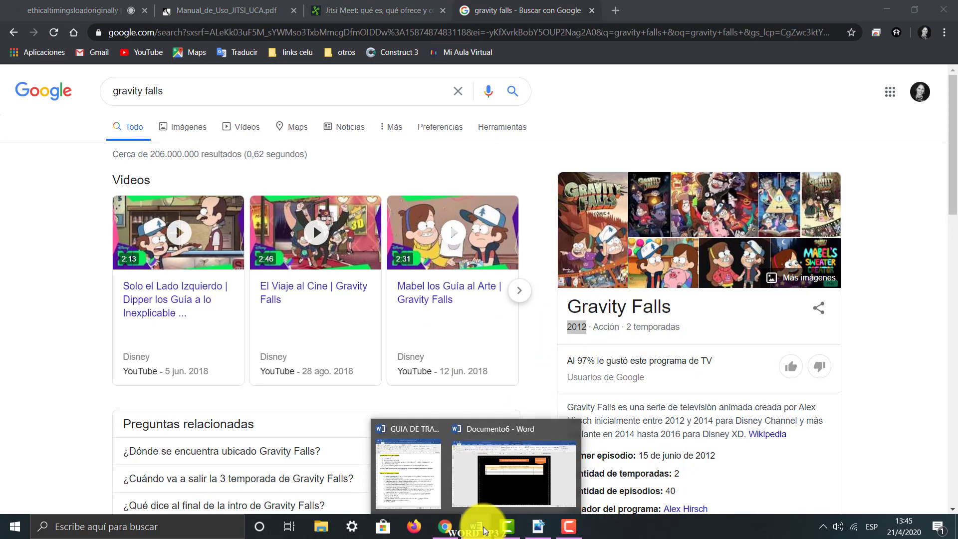
left_click(495, 470)
left_click(387, 218)
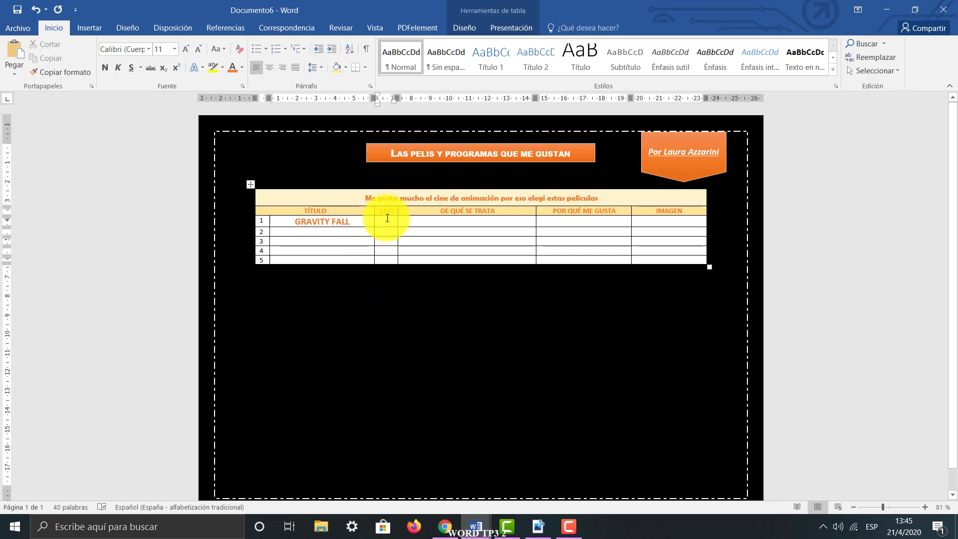
key("ctrl+v")
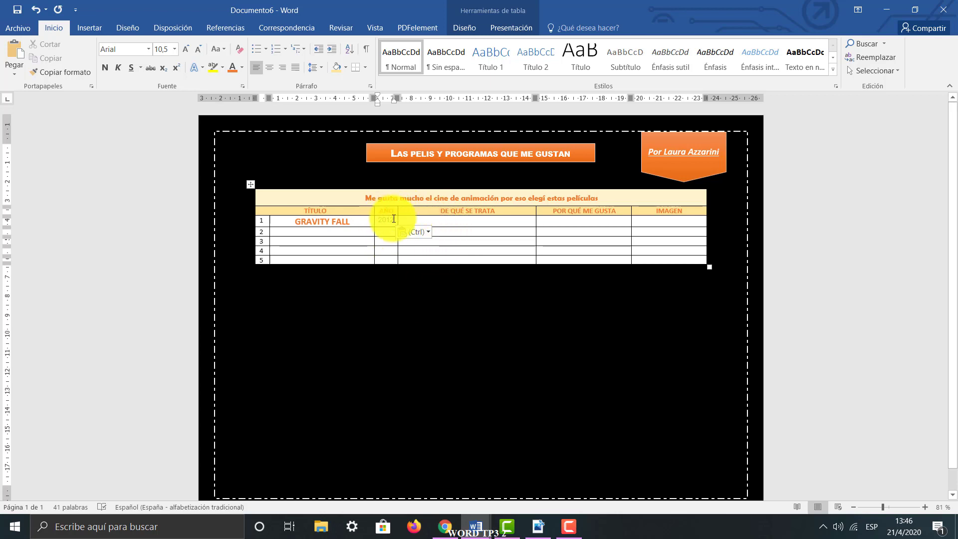
left_click(426, 233)
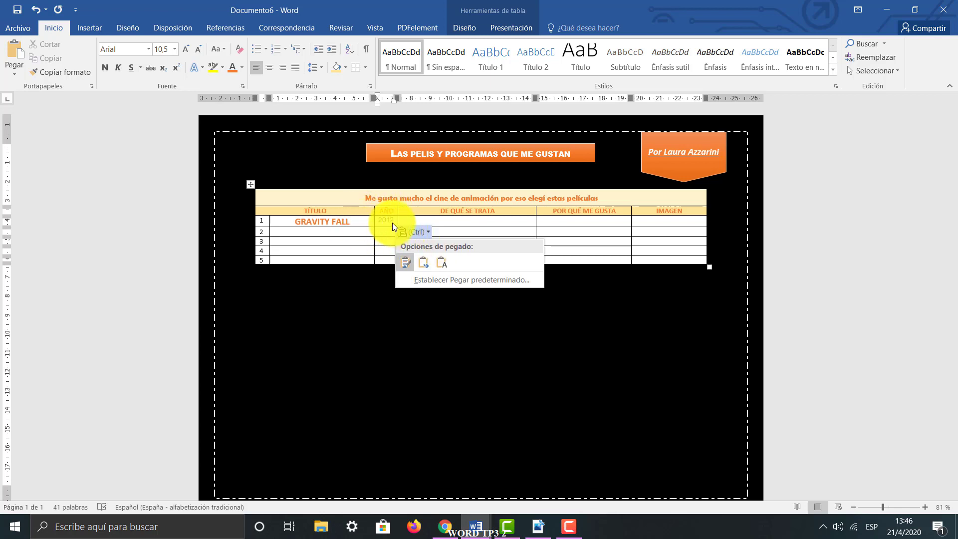
left_click(440, 265)
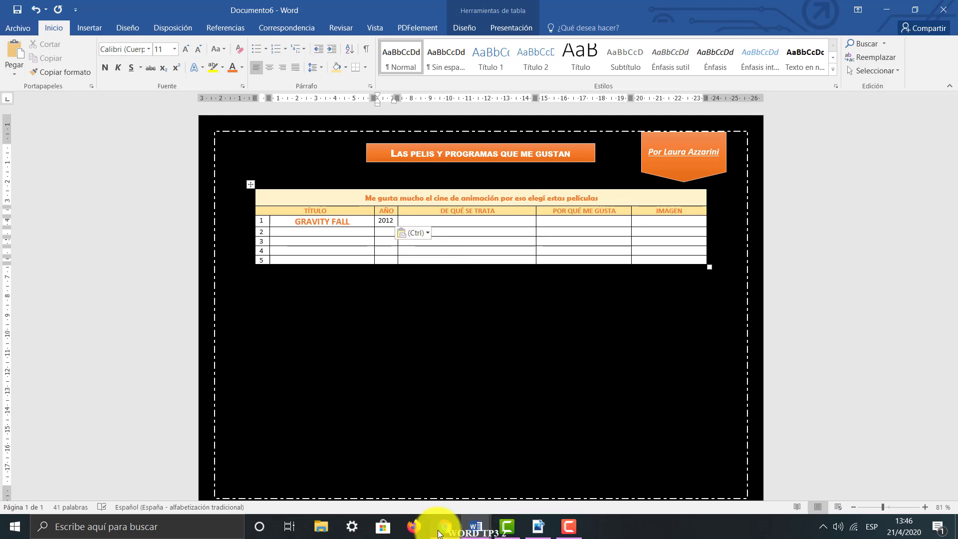
Check the source year in the browser against the one in the AÑO cell, and review the available paste options
left_click(444, 527)
mouse_move(597, 336)
left_mouse_down()
mouse_move(567, 316)
mouse_move(592, 325)
mouse_move(566, 340)
mouse_move(589, 330)
left_mouse_up()
key("ctrl+c")
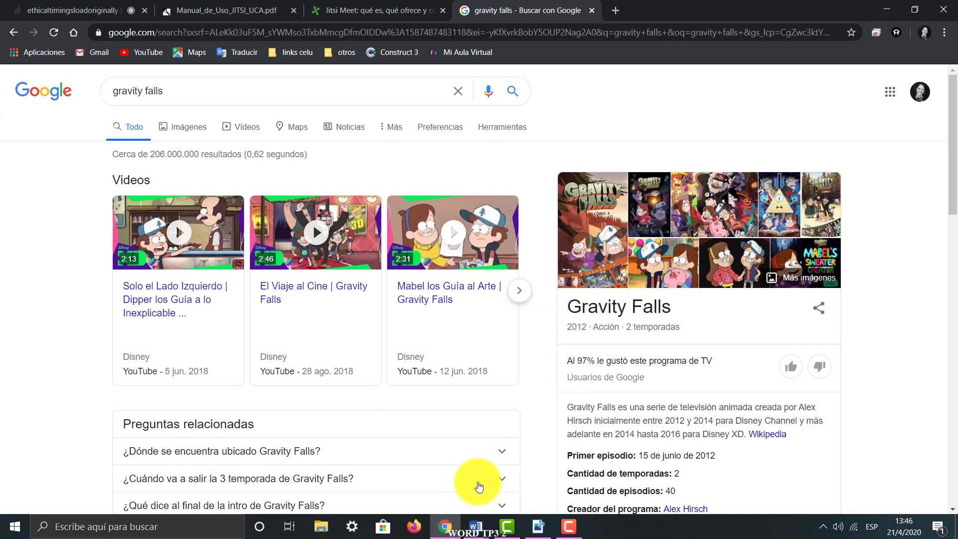
mouse_move(476, 524)
left_click(499, 487)
key("ctrl+v")
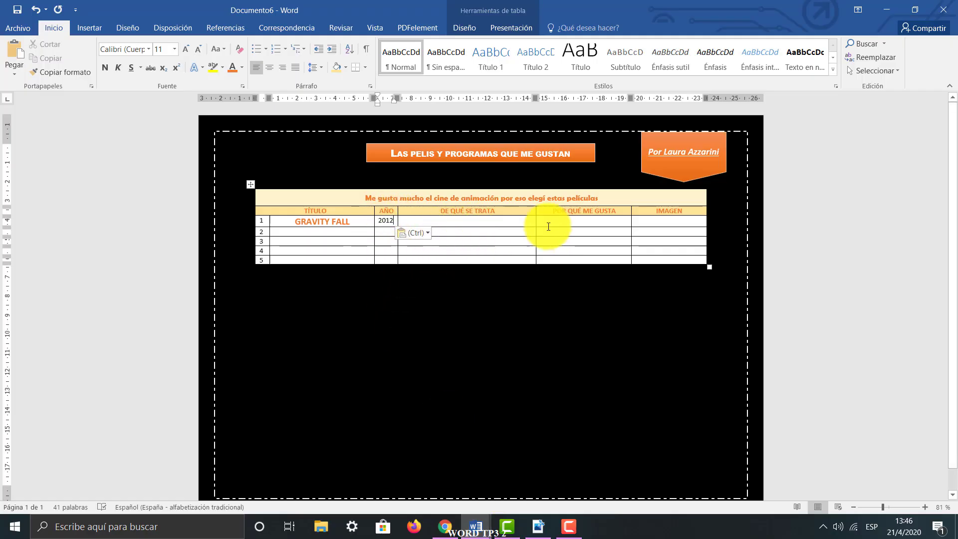
double_click(380, 220)
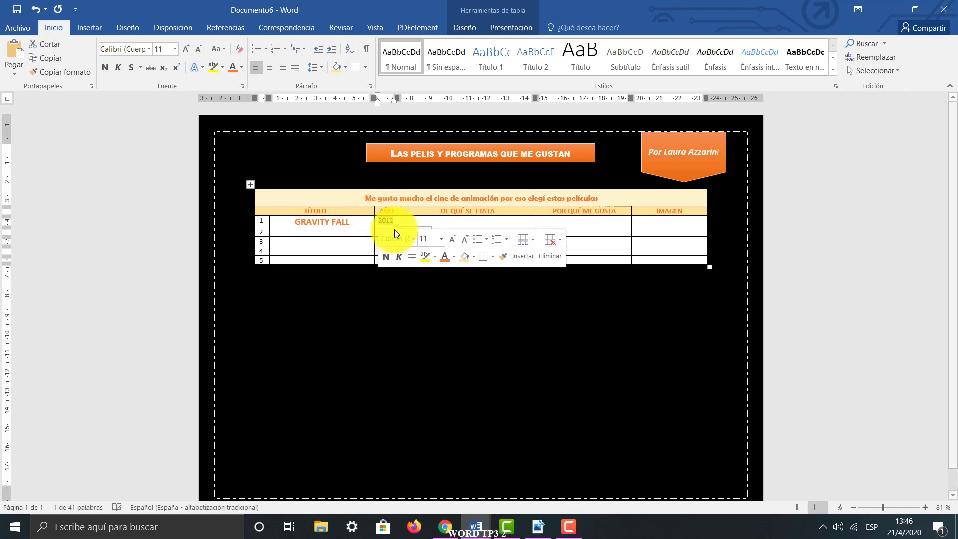
left_click(589, 248)
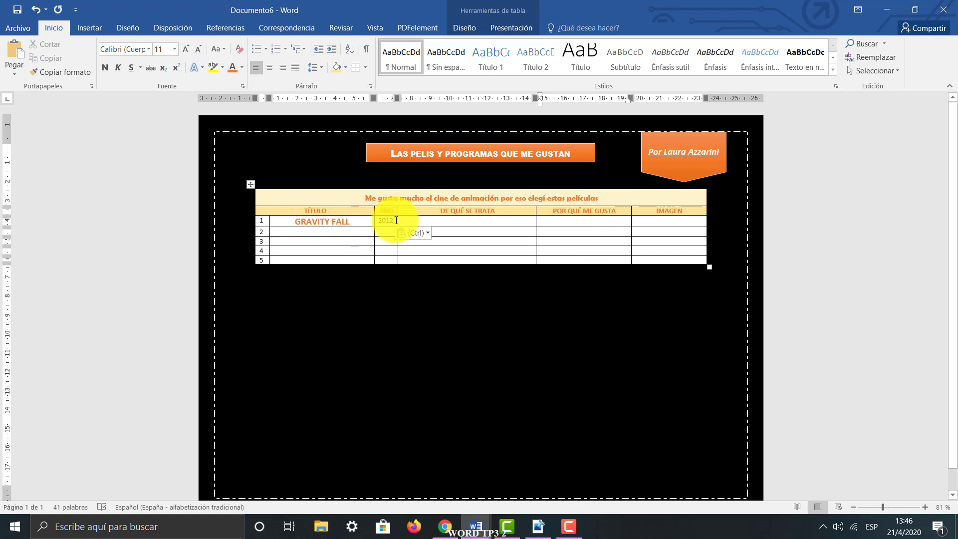
double_click(377, 220)
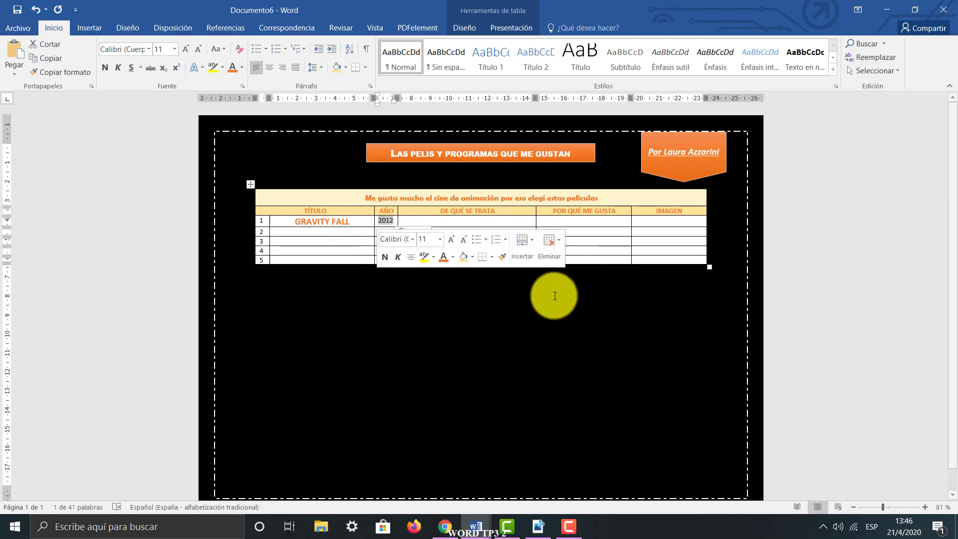
left_click(411, 221)
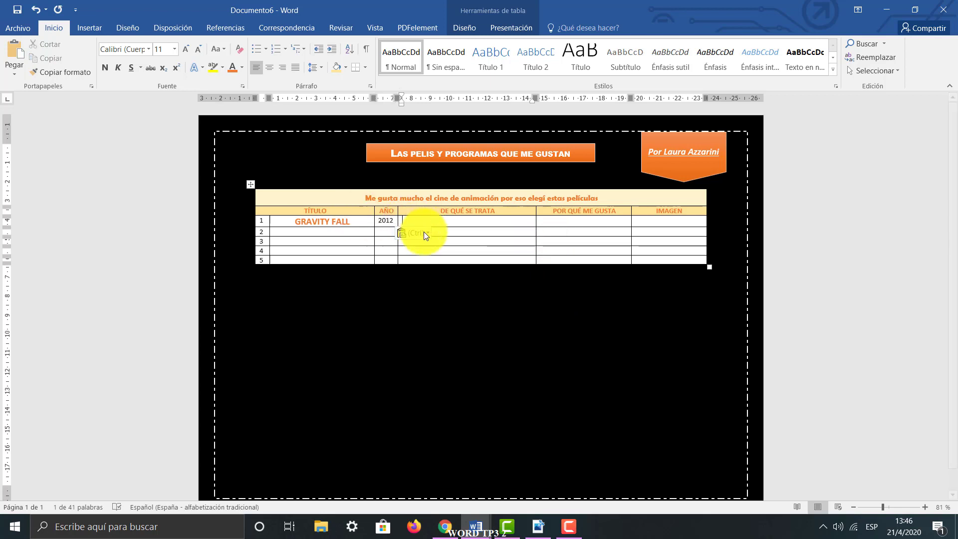
left_click(423, 233)
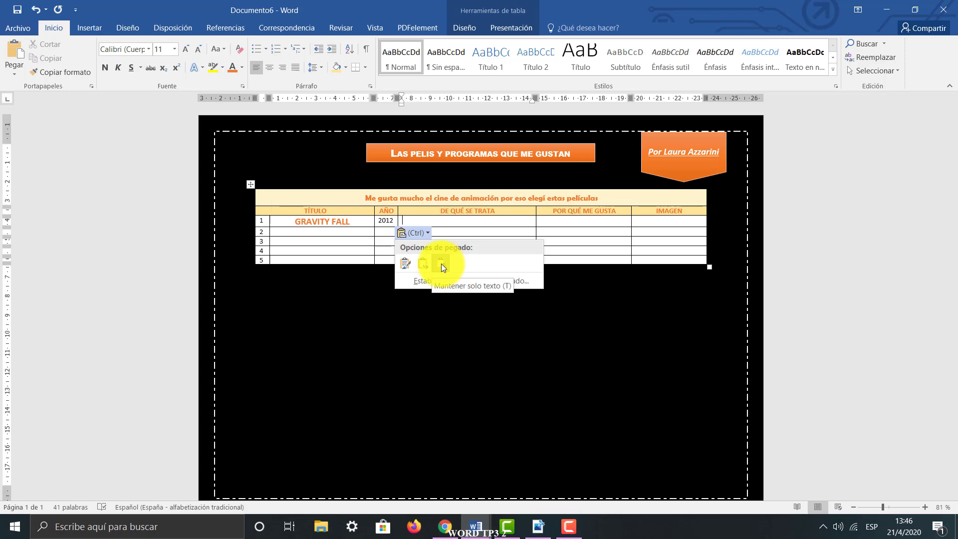
left_click(481, 220)
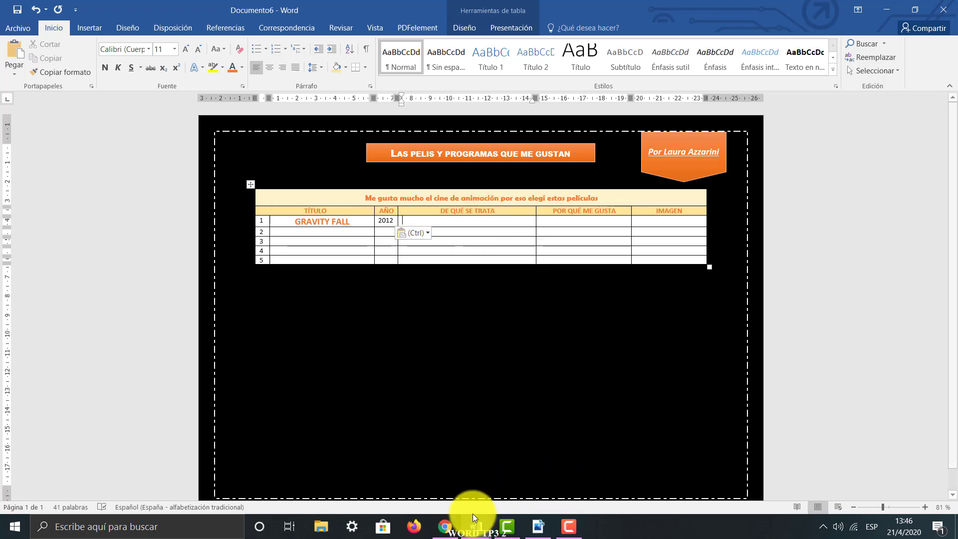
Switch to Chrome and open the Wikipedia article on Gravity Falls from the search results
left_click(444, 526)
scroll(614, 433, "down", 3)
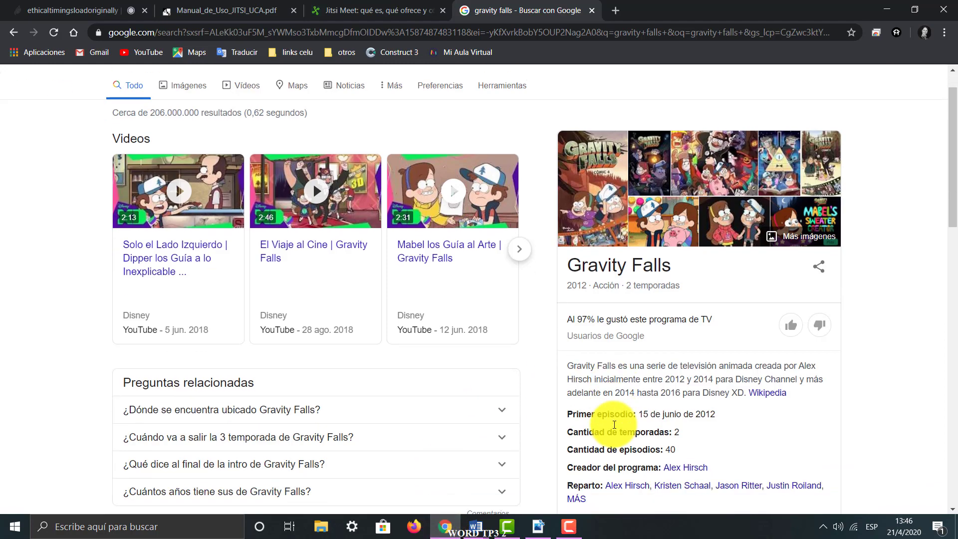
left_click(765, 311)
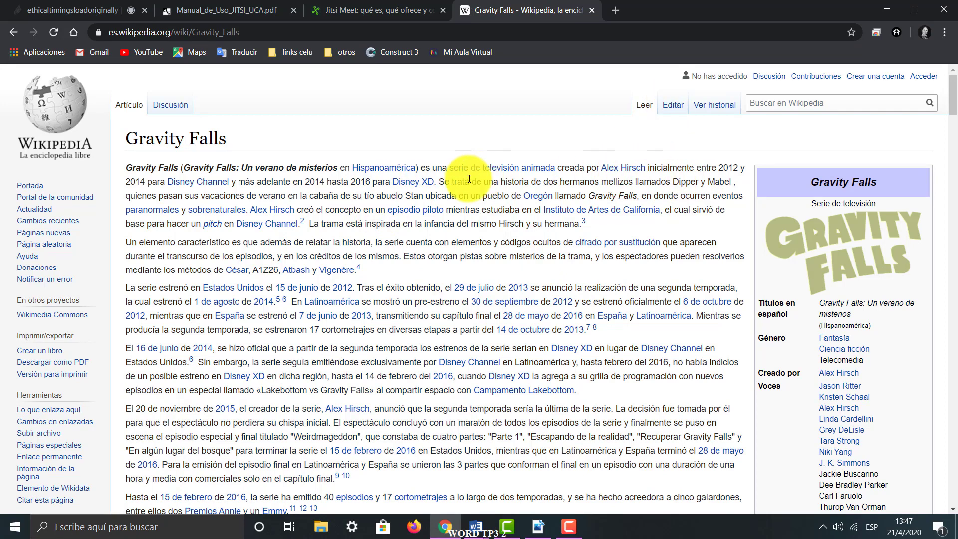
Copy the article passage from "Se trata de una historia de dos hermanos mellizos" through "su tío abuelo Stan"
left_click_drag(439, 183, 424, 201)
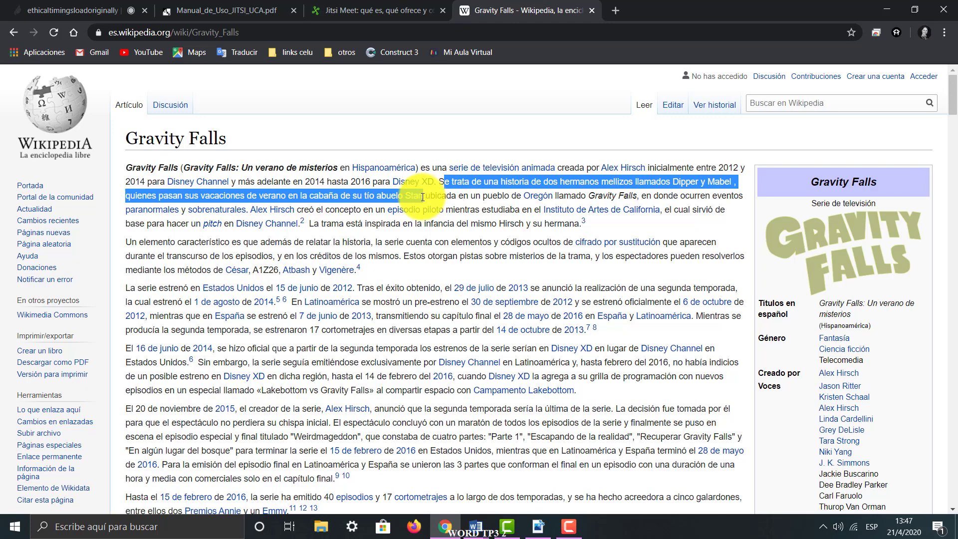
left_click(879, 6)
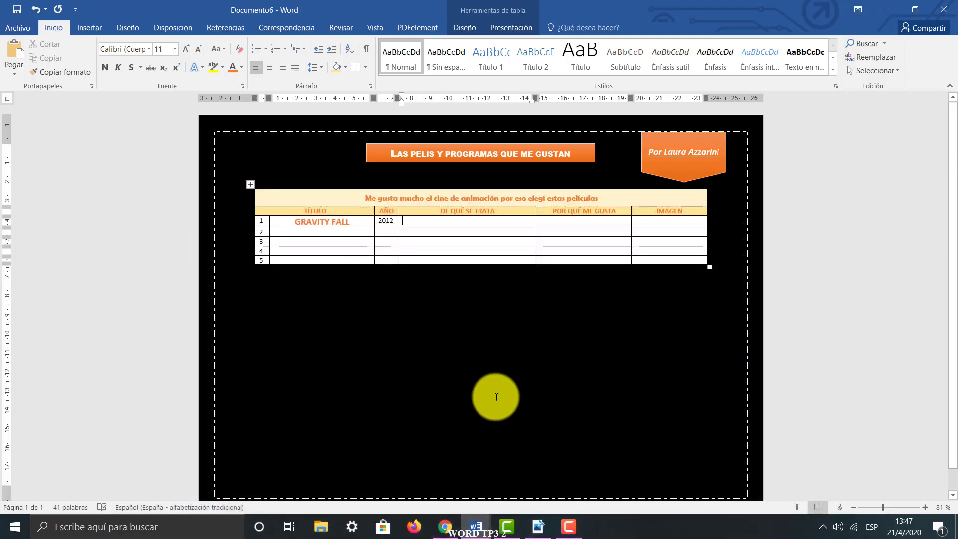
left_click(450, 219)
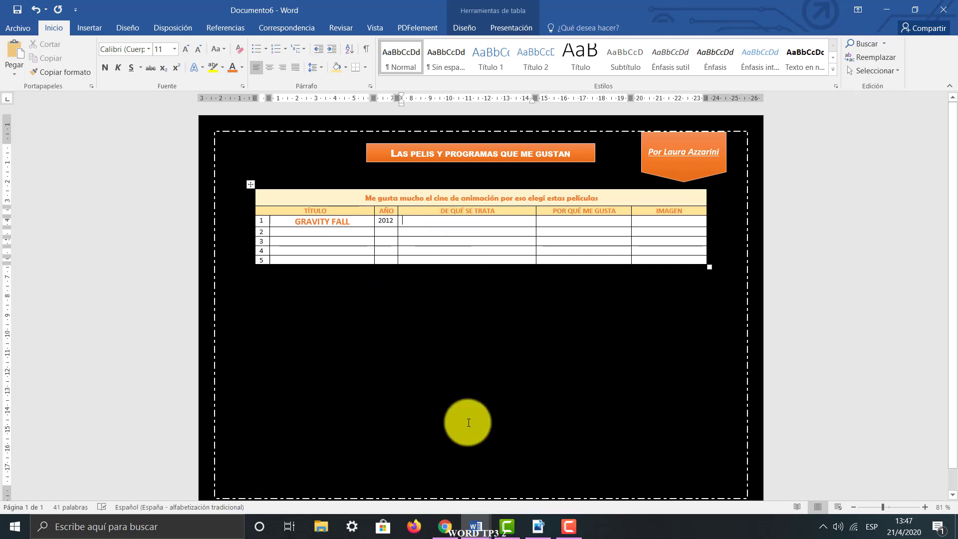
left_click(444, 526)
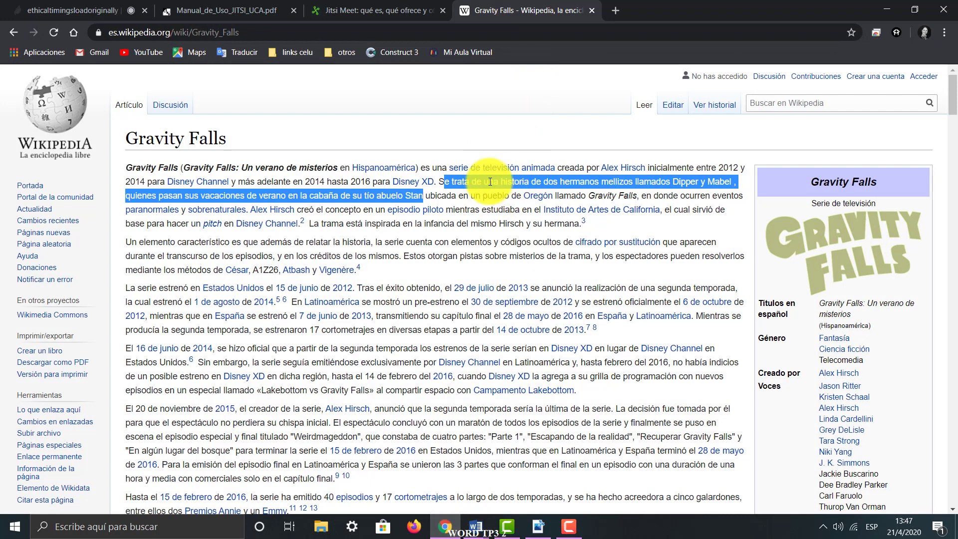
right_click(458, 179)
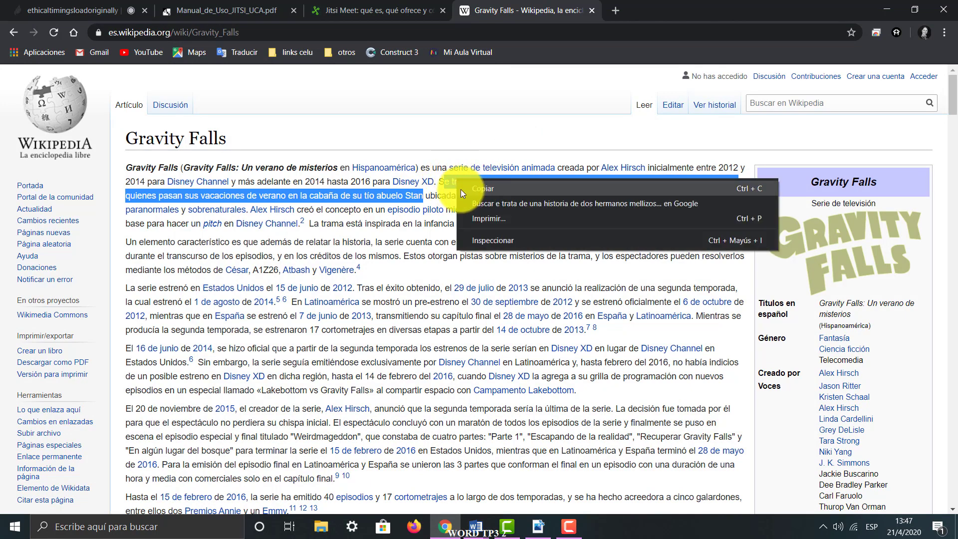
left_click(461, 189)
left_click_drag(439, 179, 431, 194)
key("ctrl+c")
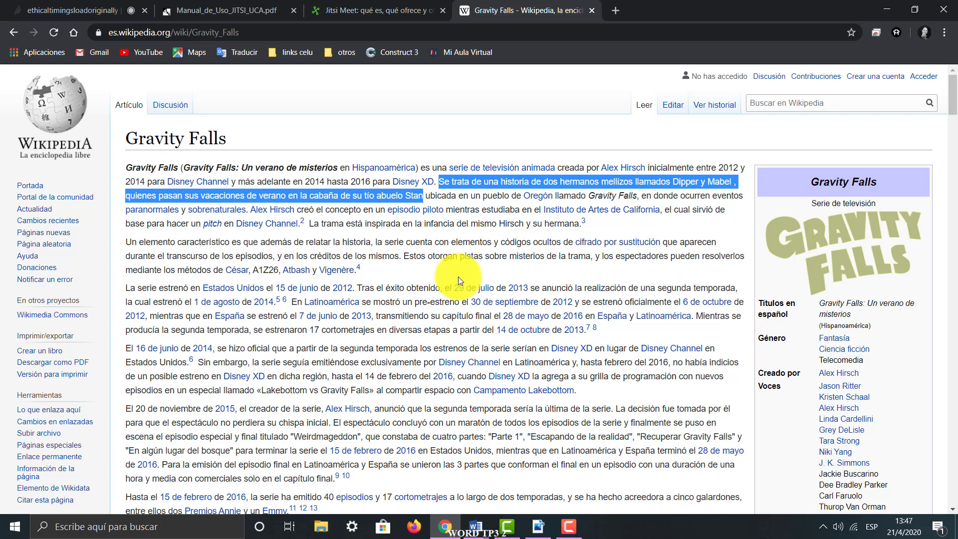
Switch to Documento6 in Word and paste the copied description as text only into row 1's DE QUÉ SE TRATA cell
mouse_move(476, 527)
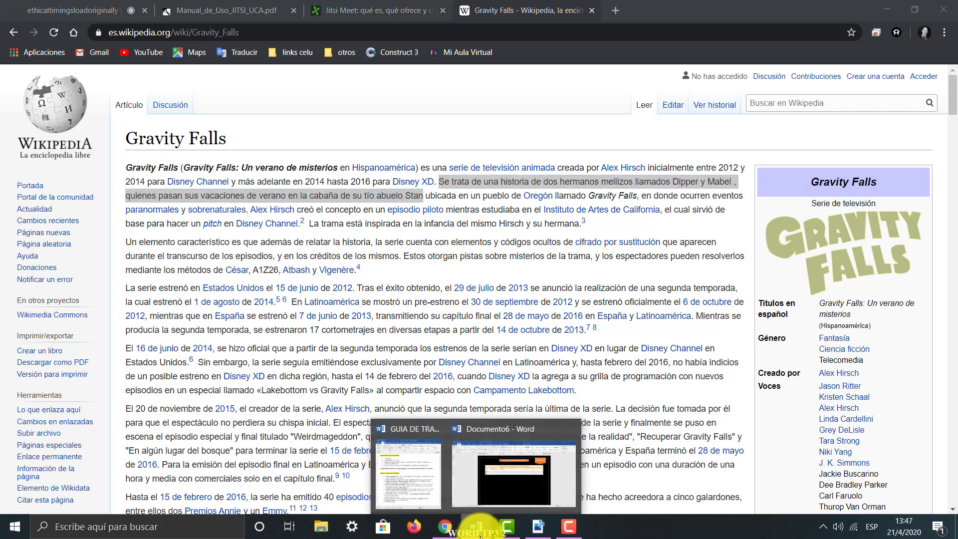
left_click(500, 485)
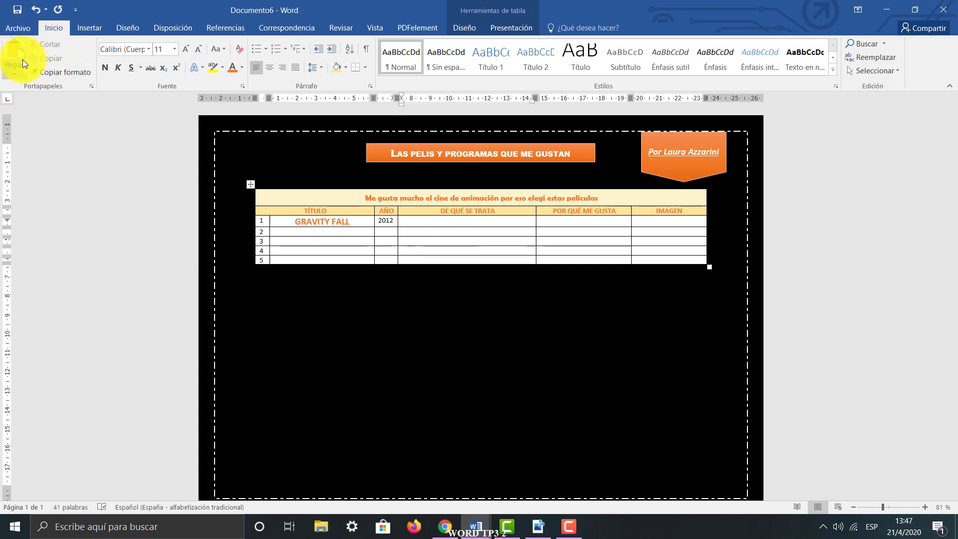
left_click(422, 220)
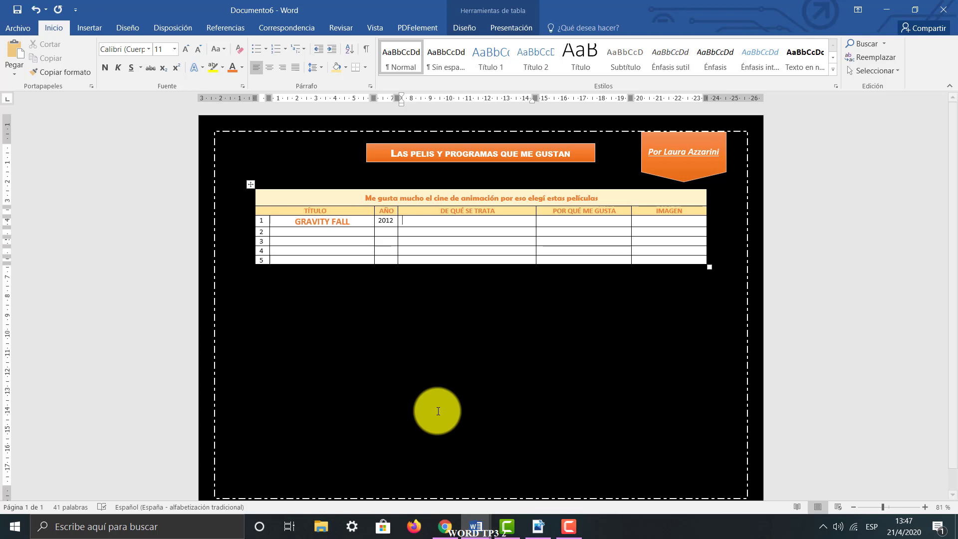
key("ctrl+v")
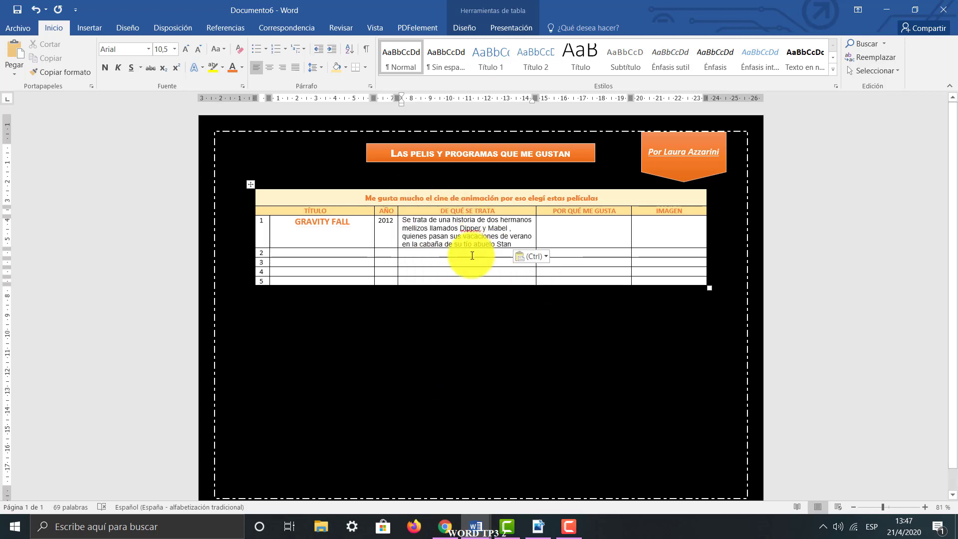
left_click(547, 256)
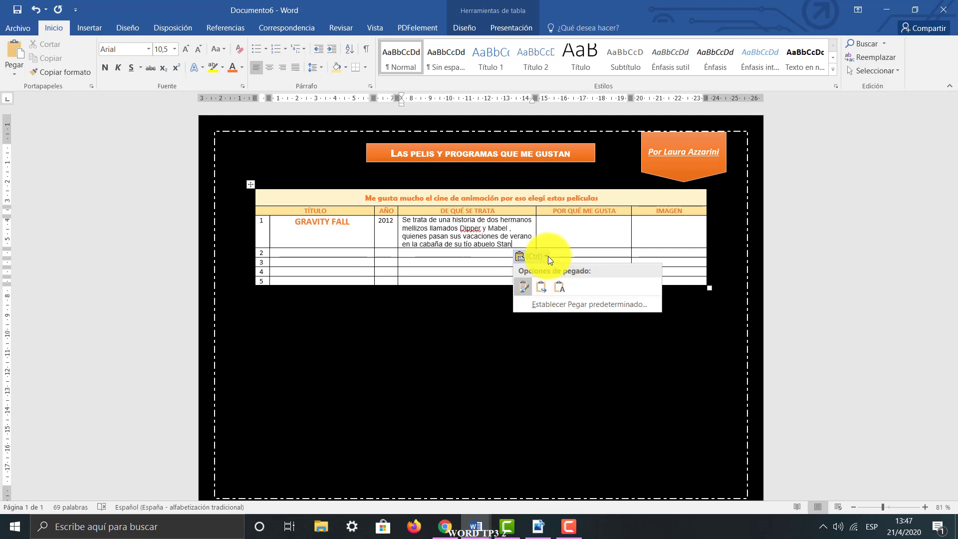
left_click(561, 288)
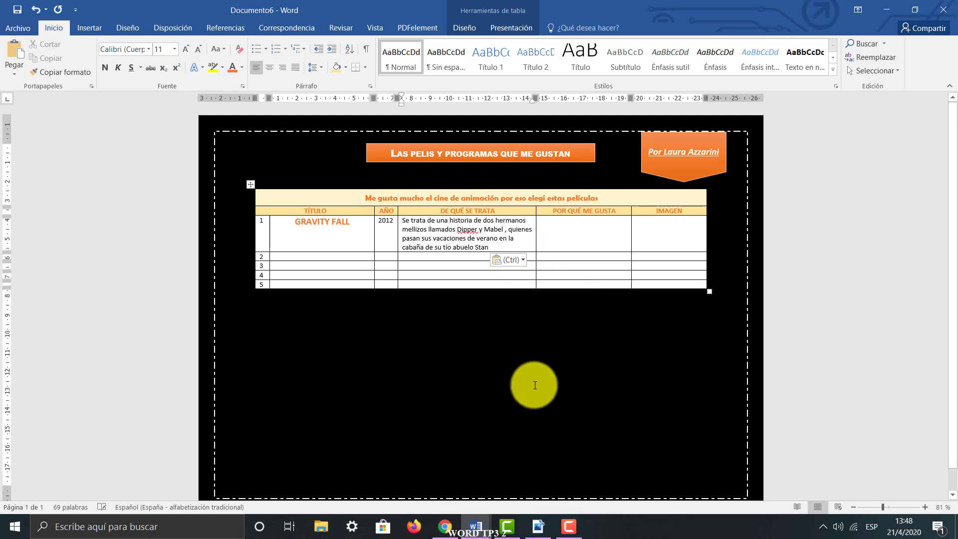
In Chrome, follow the Oregón link in the Gravity Falls article and return to the article
left_click(443, 527)
left_click(447, 308)
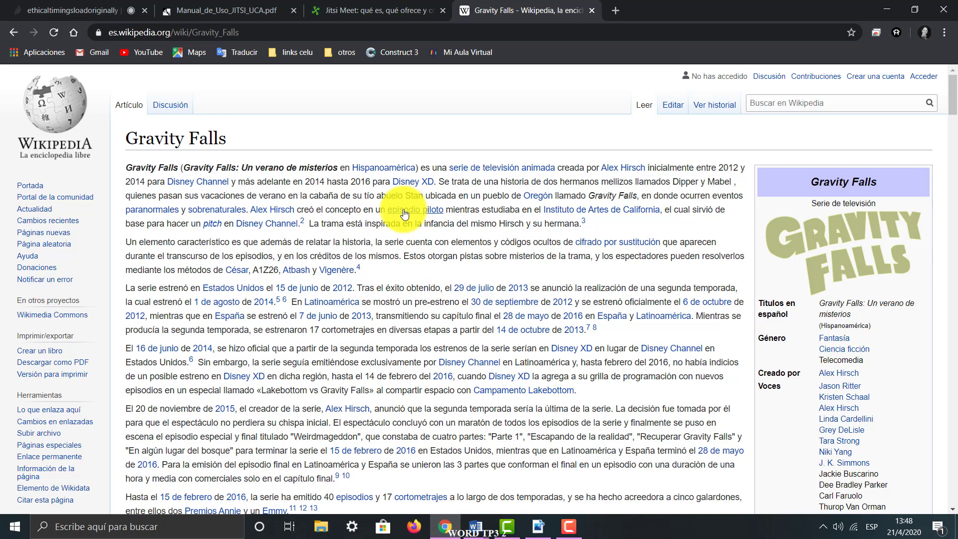
mouse_move(394, 209)
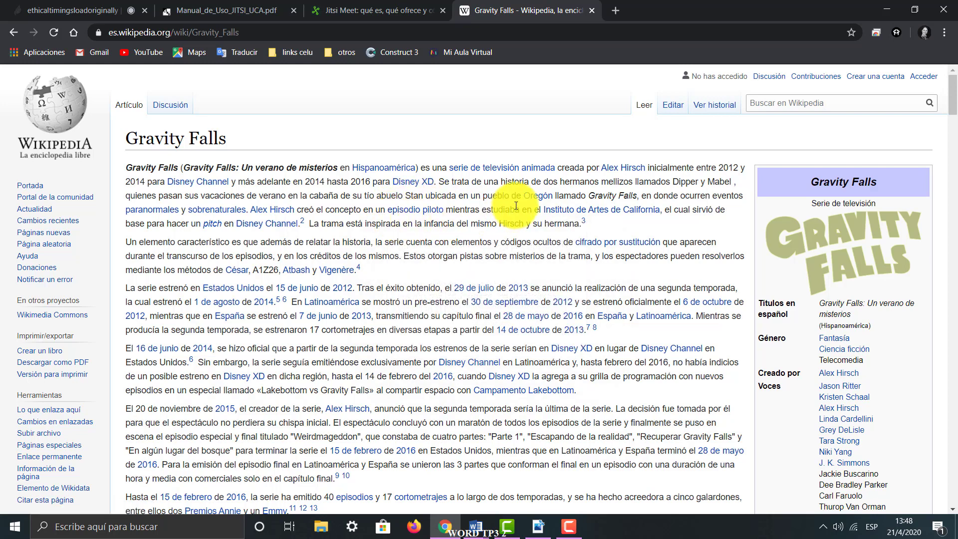
mouse_move(535, 199)
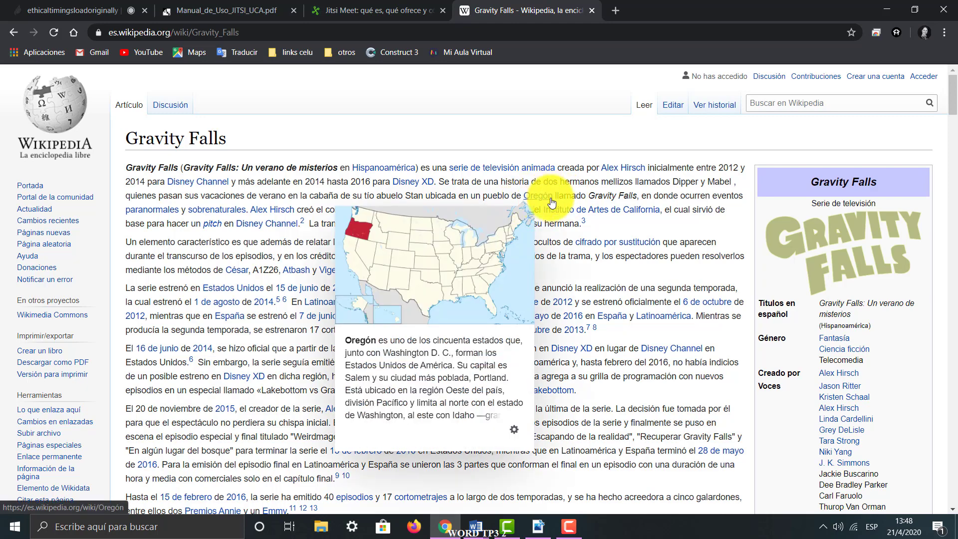
left_click(551, 200)
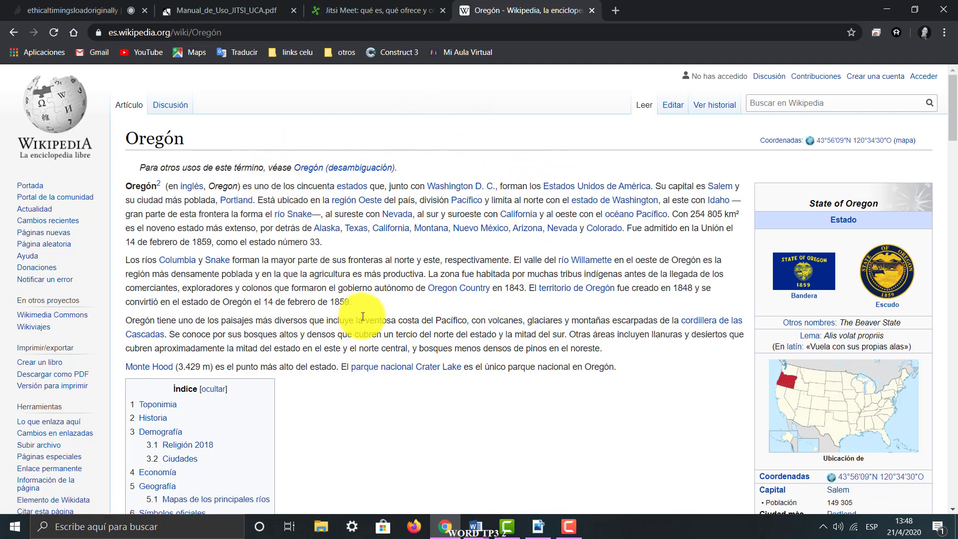
left_click(8, 29)
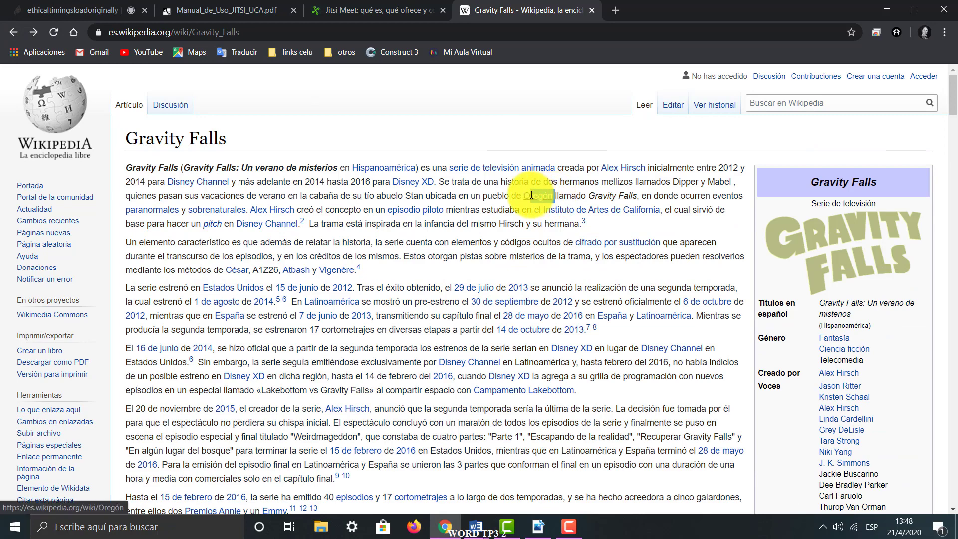
left_click(552, 196)
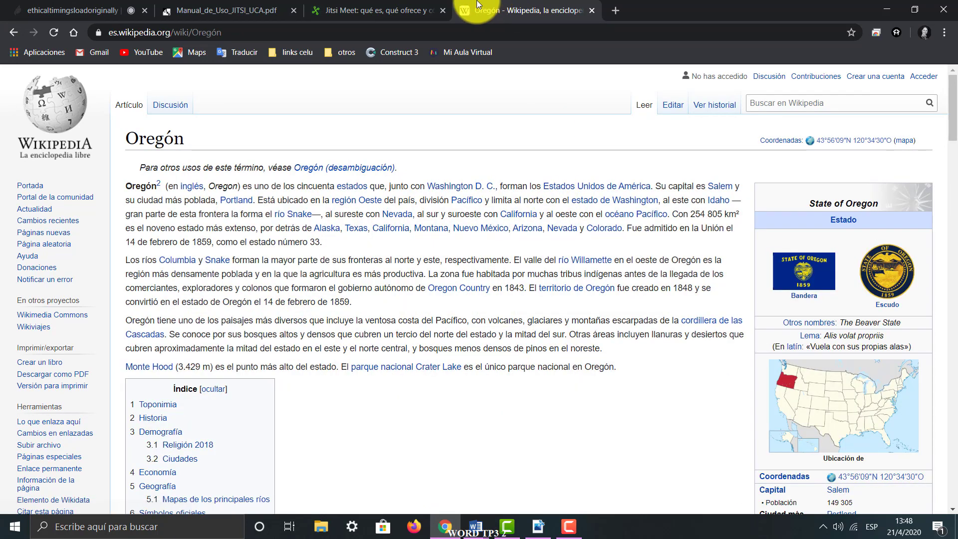
left_click(16, 31)
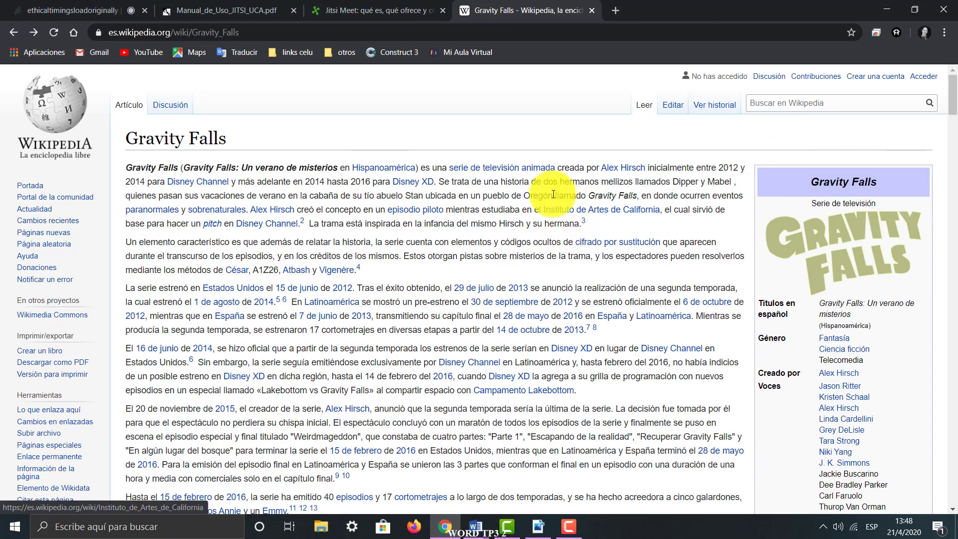
Copy the linked word Oregón from the article and paste it in Word on a new line below row 1's description
left_click_drag(552, 195, 524, 194)
key("ctrl+c")
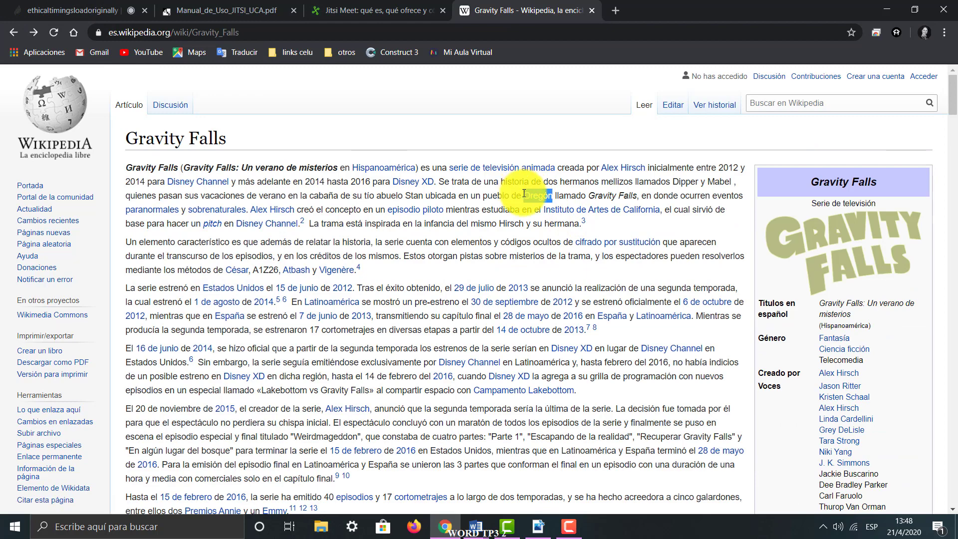
left_click(479, 520)
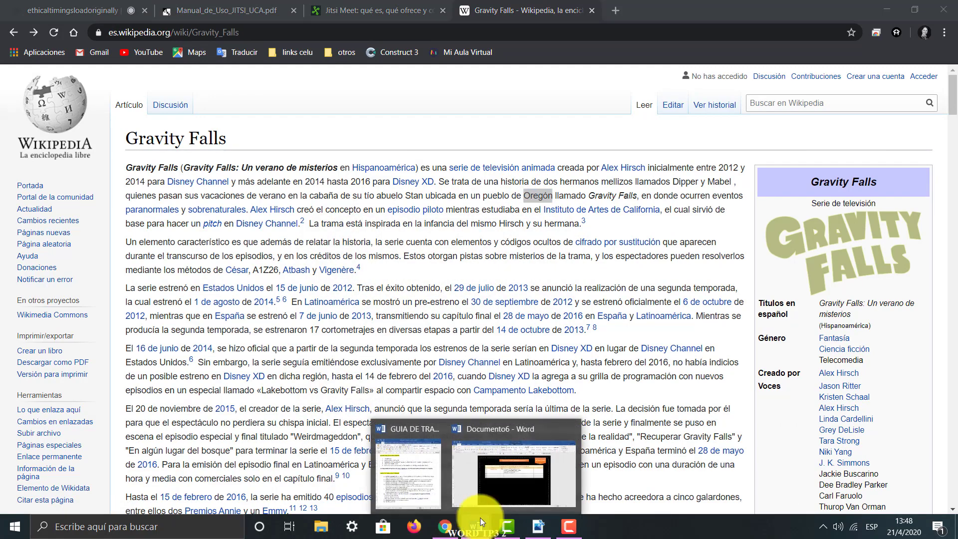
left_click(494, 477)
key("Return")
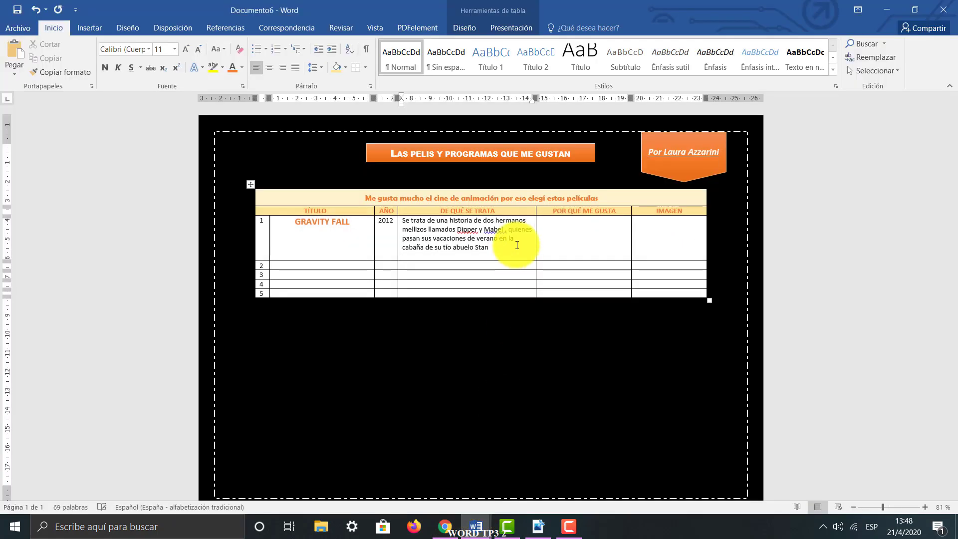
key("ctrl+v")
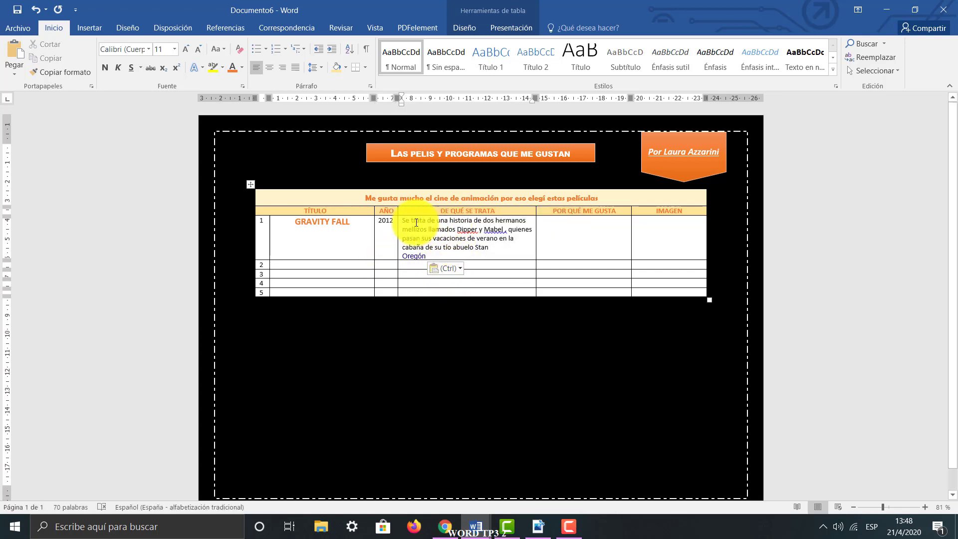
Remove the hyperlink from the pasted word Oregón in the DE QUÉ SE TRATA cell
double_click(405, 256)
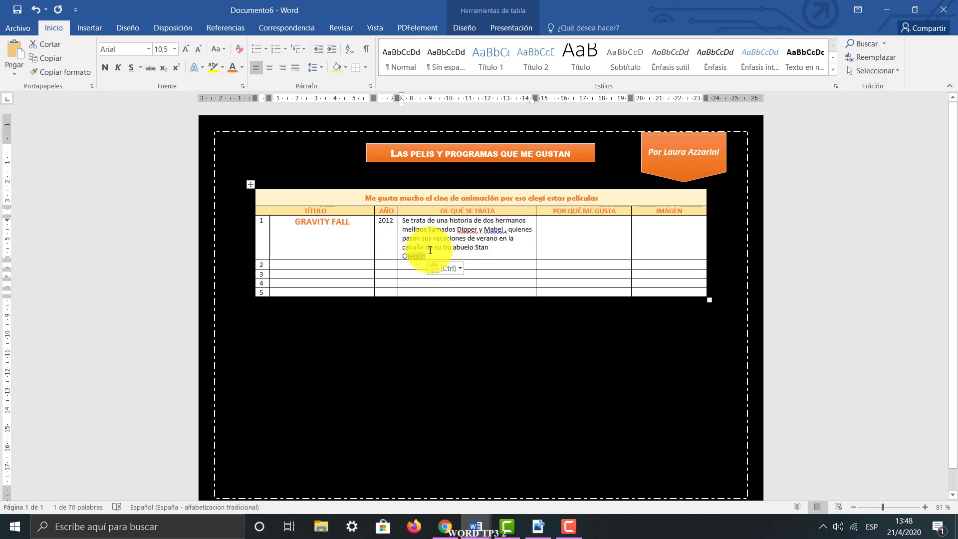
left_click(430, 249)
left_click(896, 506)
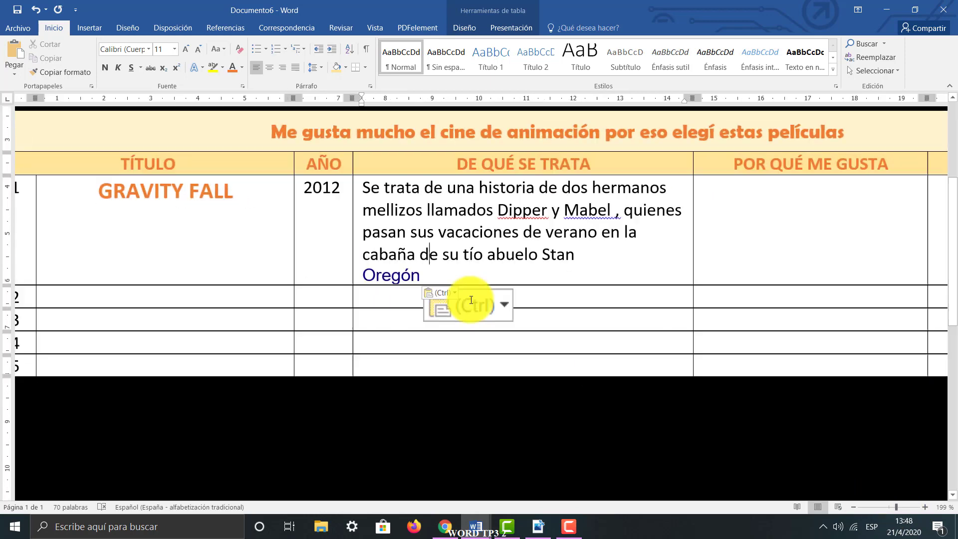
right_click(392, 278)
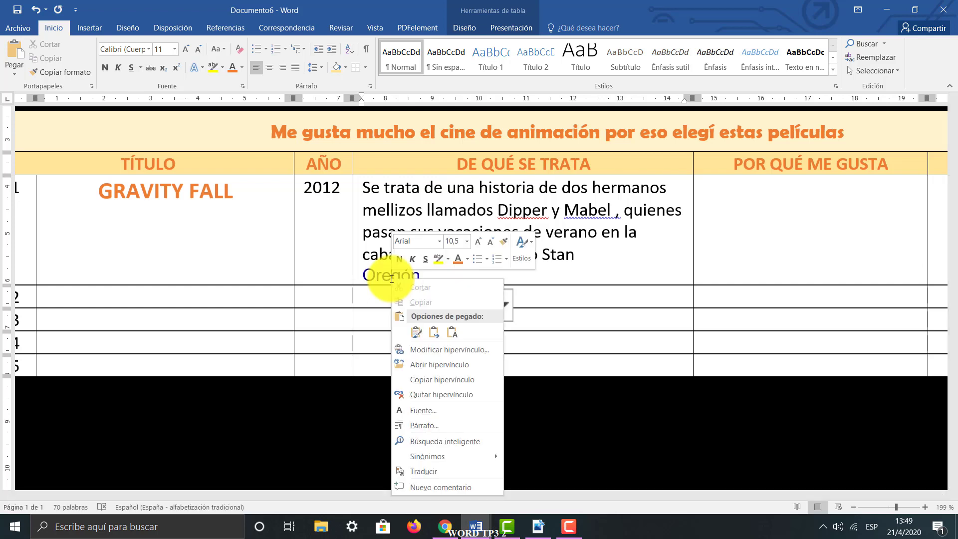
left_click(457, 394)
Delete the word Oregón below the description in row 1's DE QUÉ SE TRATA cell
double_click(393, 273)
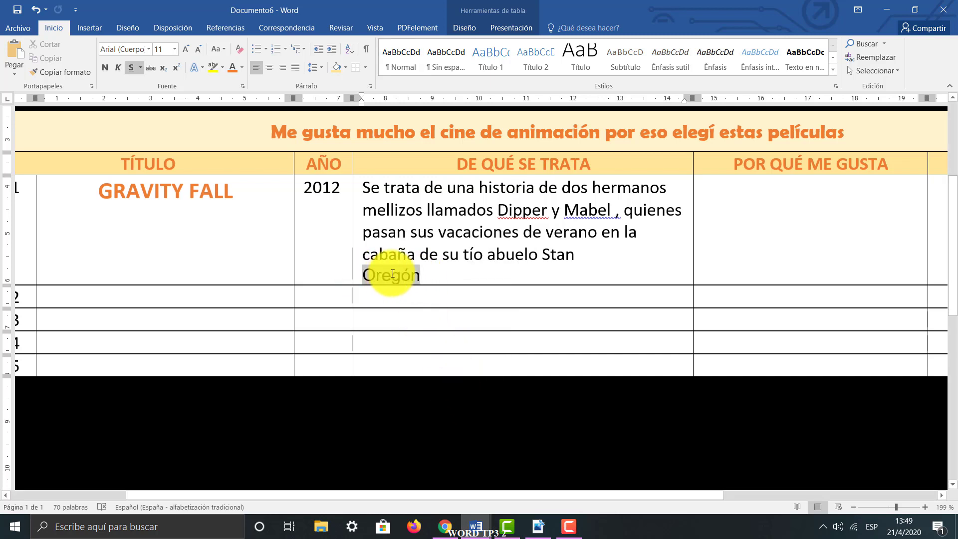
left_click_drag(419, 277, 408, 280)
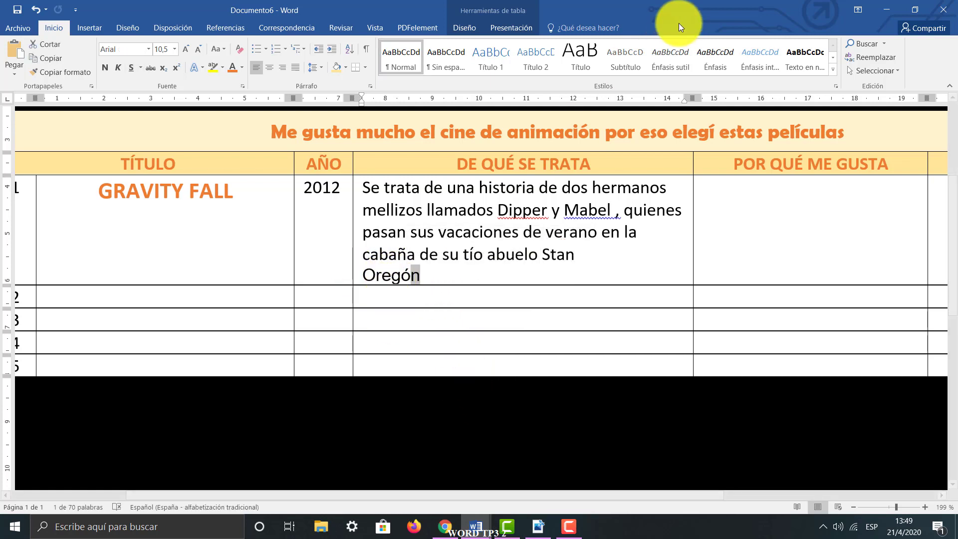
left_click_drag(481, 272, 372, 277)
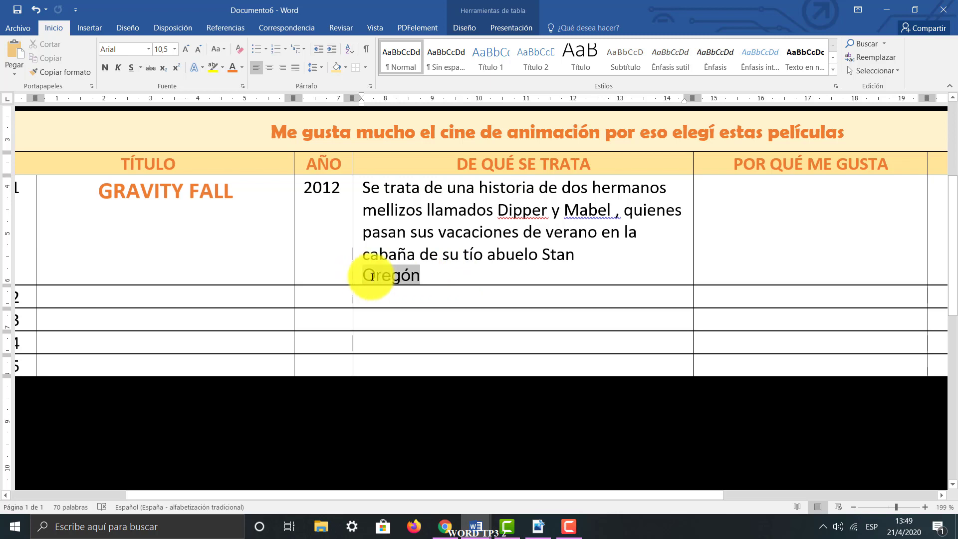
left_click_drag(442, 278, 353, 290)
left_click_drag(438, 278, 347, 278)
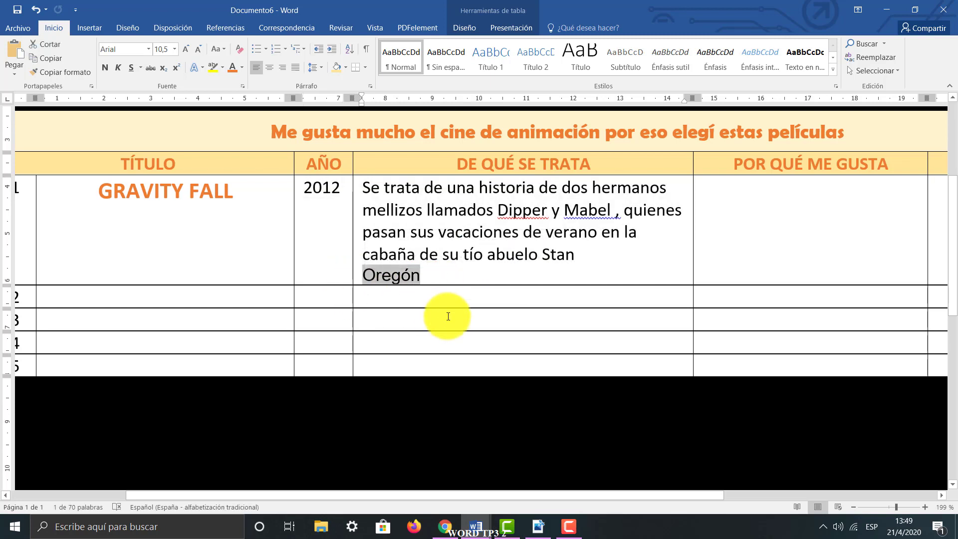
key("Delete")
Enter "Me gusta porque es muy divertido." in row 1's POR QUÉ ME GUSTA cell
left_click(889, 506)
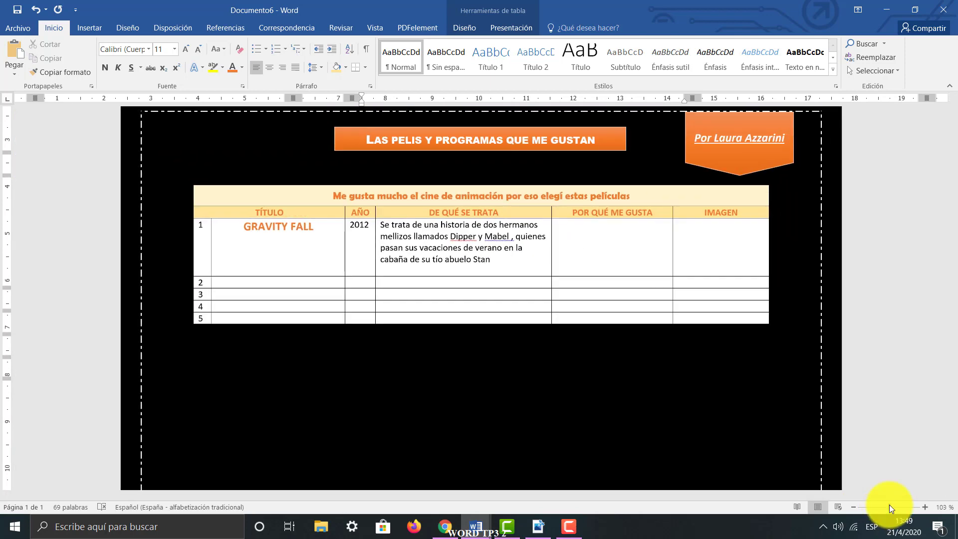
left_click(612, 232)
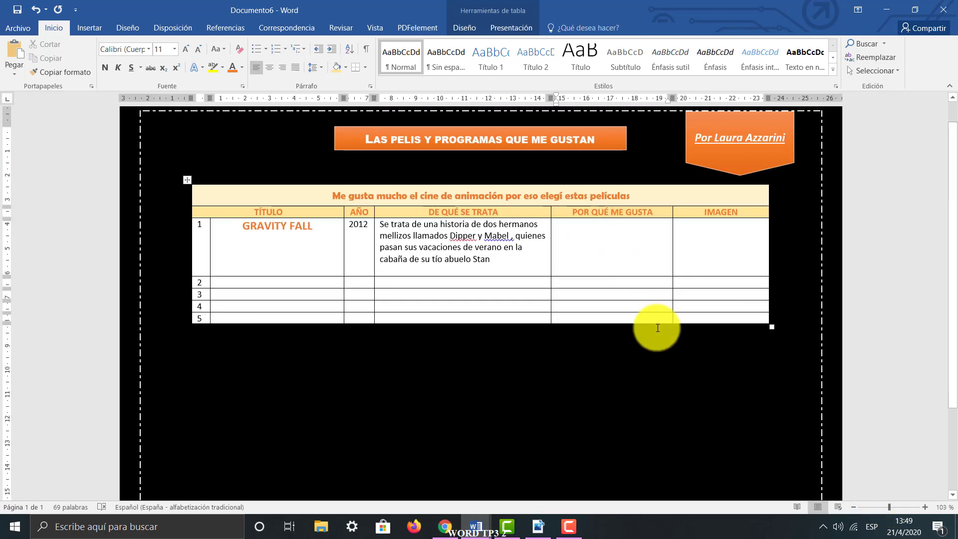
type("Me gusta porque es muy divertido.")
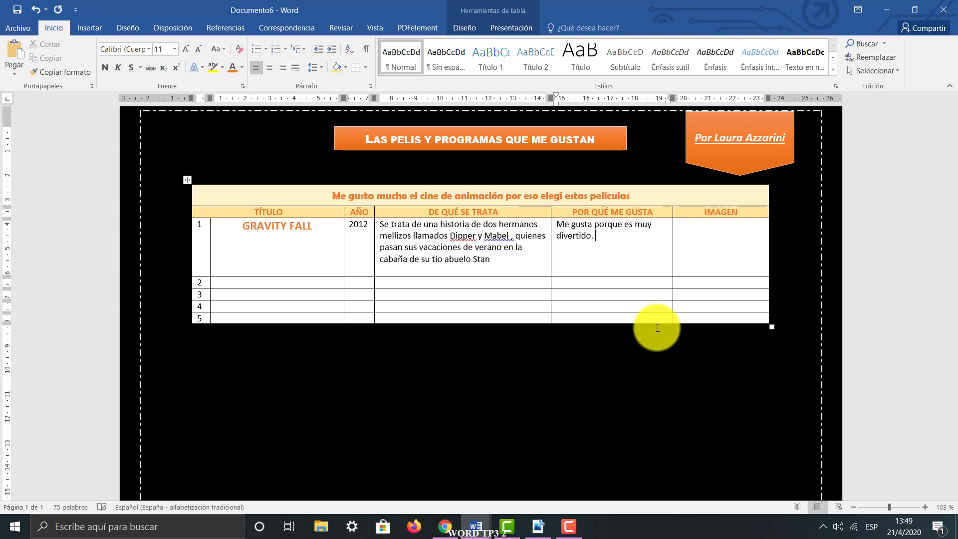
Switch to Chrome and show the Google image results for gravity falls, for row 1's IMAGEN cell
left_click(725, 256)
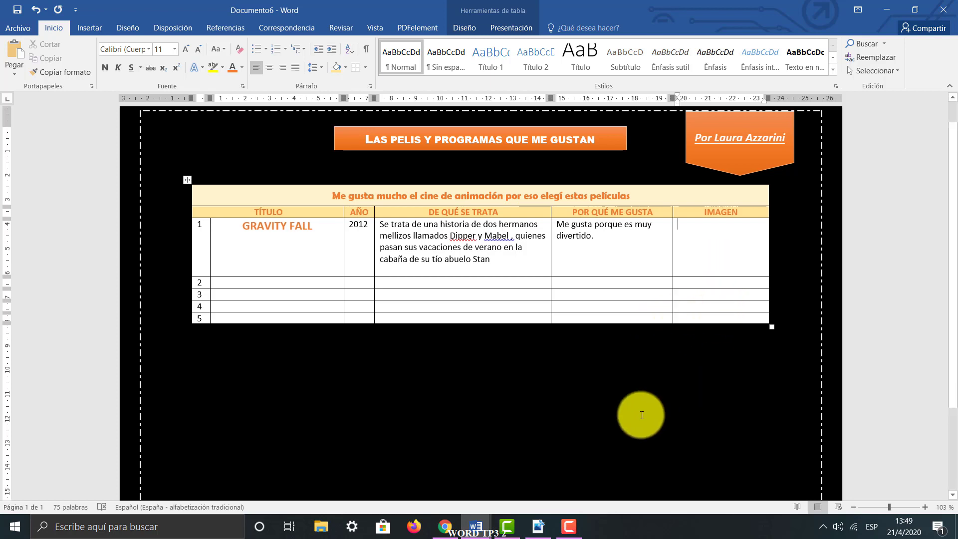
left_click(441, 525)
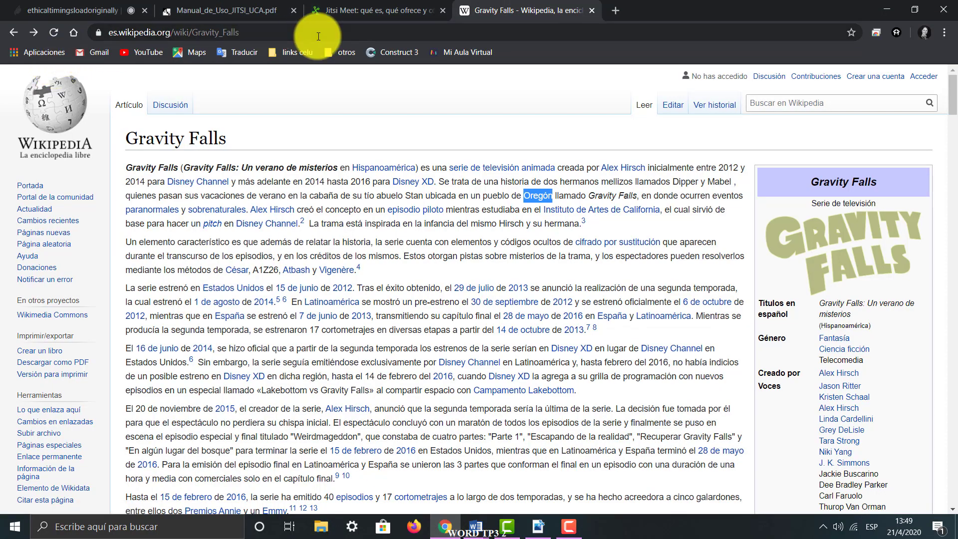
left_click(13, 32)
scroll(259, 160, "up", 2)
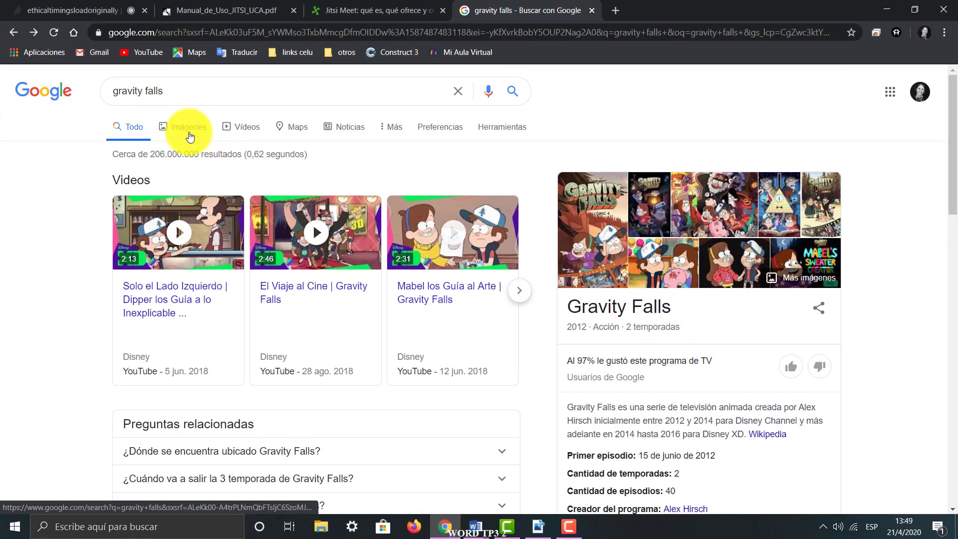
left_click(167, 126)
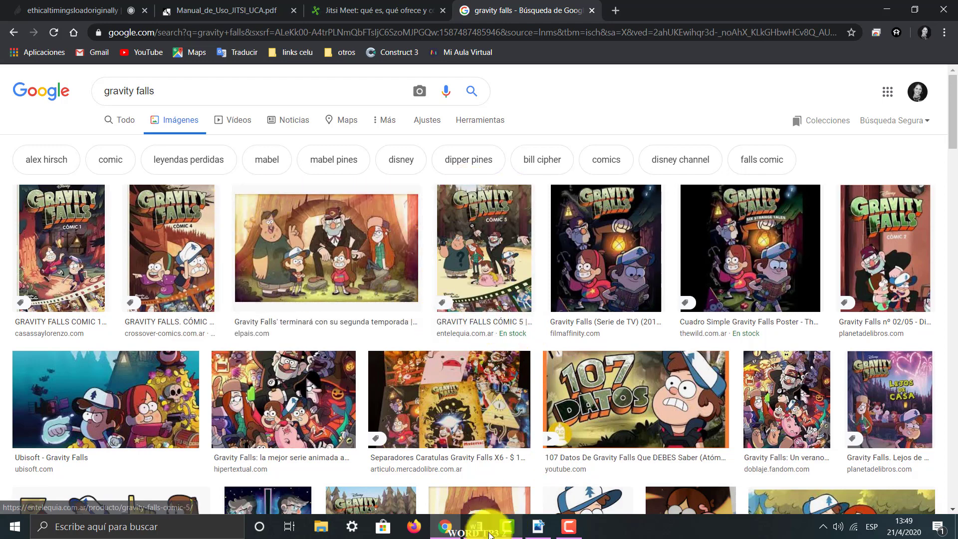
Examine the MODELO.pdf layout and the TP3 guide's requirement about fitting the table on one page
mouse_move(480, 534)
left_click(519, 486)
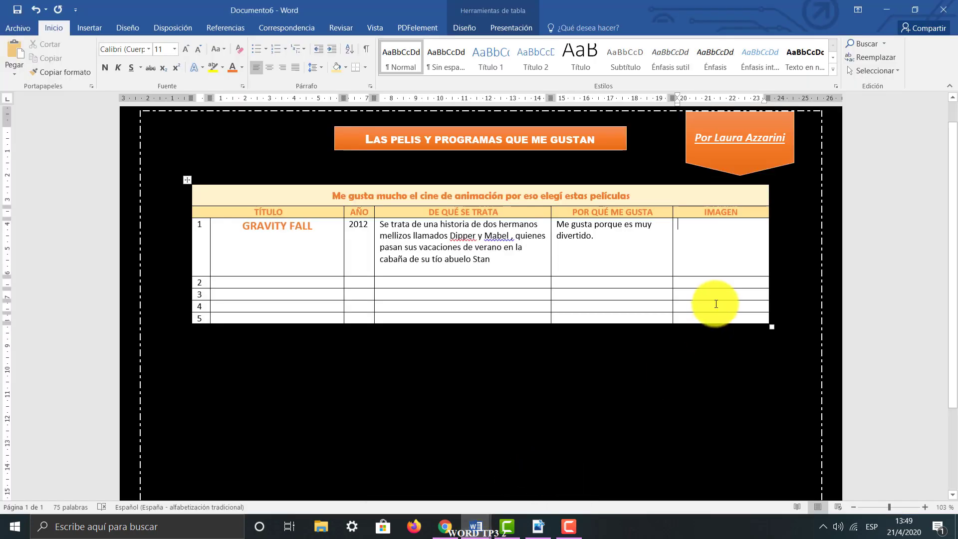
left_click(707, 256)
scroll(708, 299, "down", 4)
scroll(708, 299, "up", 2)
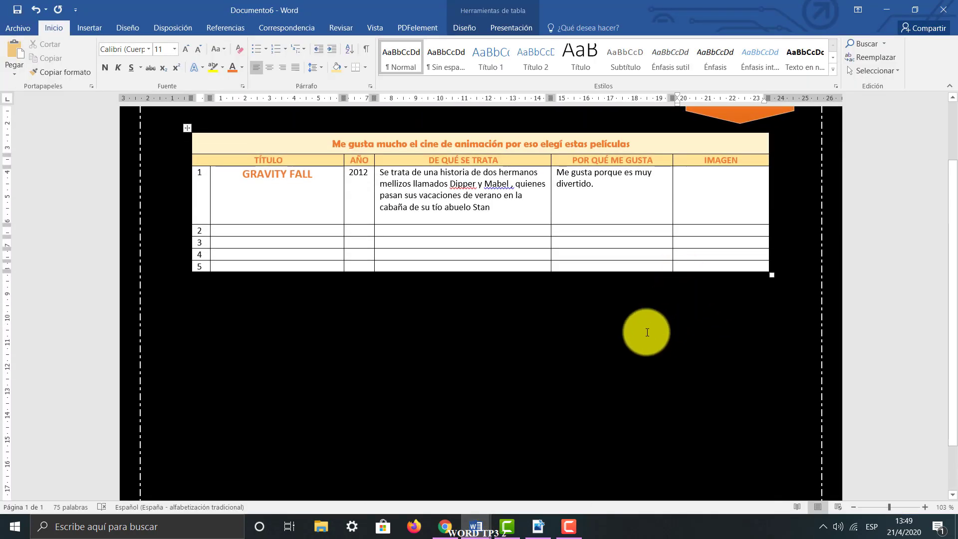
left_click(536, 523)
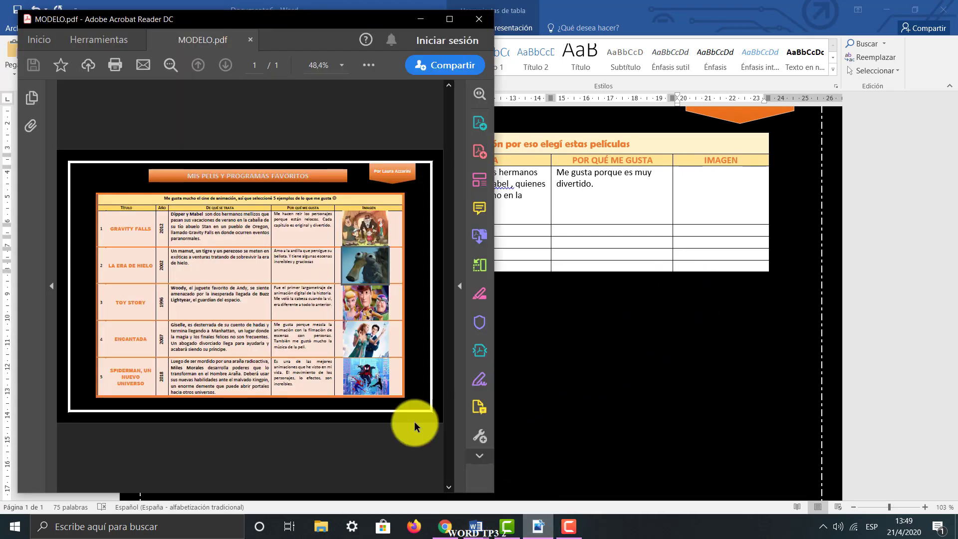
left_click(424, 21)
mouse_move(470, 532)
left_click(411, 475)
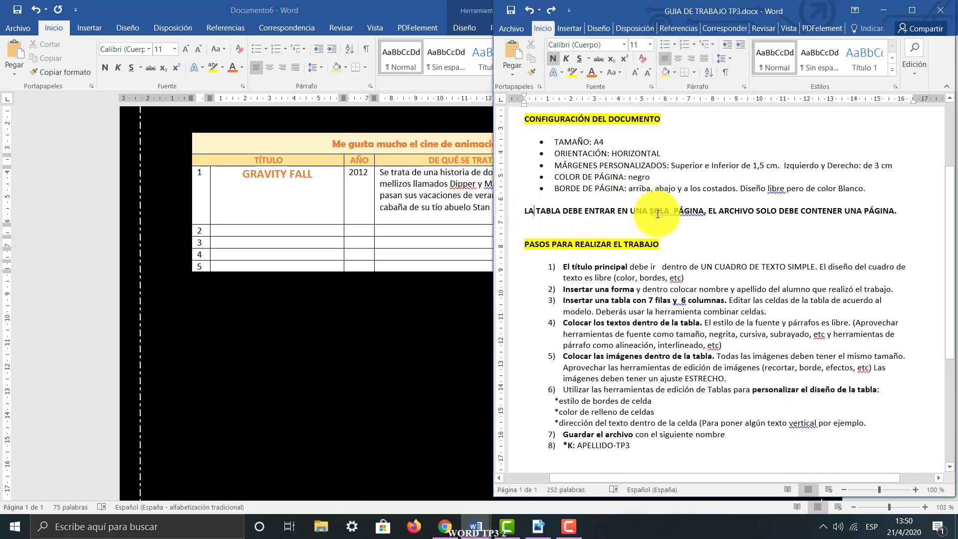
left_click_drag(649, 212, 697, 211)
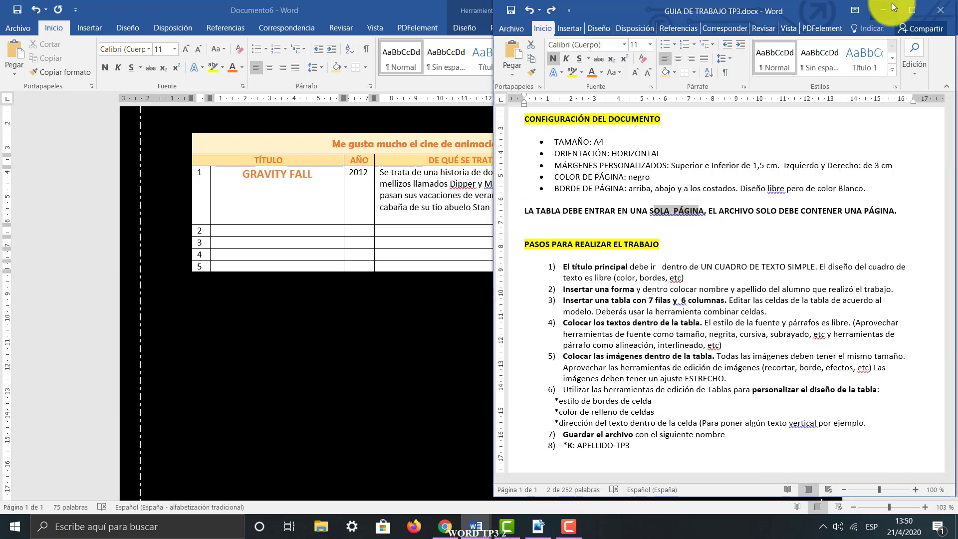
left_click(891, 3)
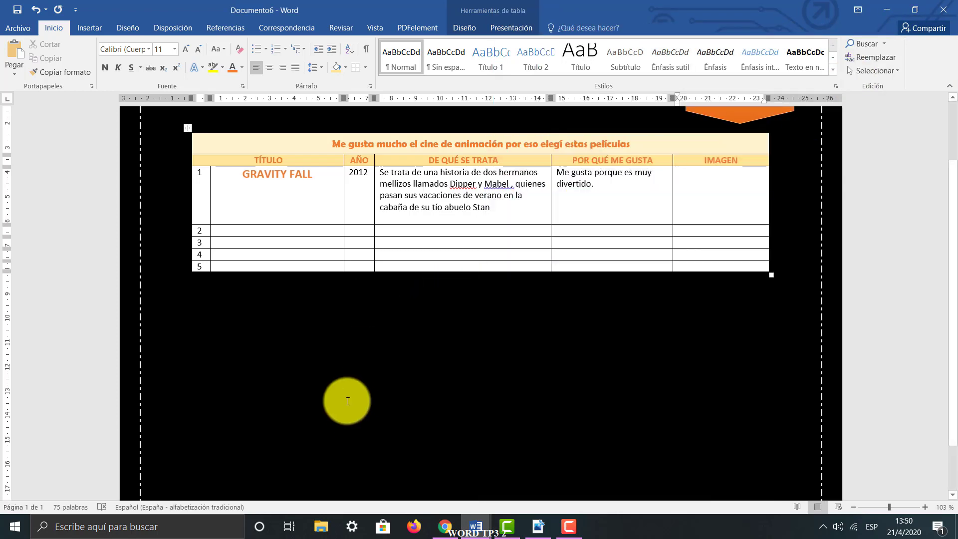
In Chrome, open the Ubisoft Gravity Falls image from the results and copy its enlarged version
left_click(444, 527)
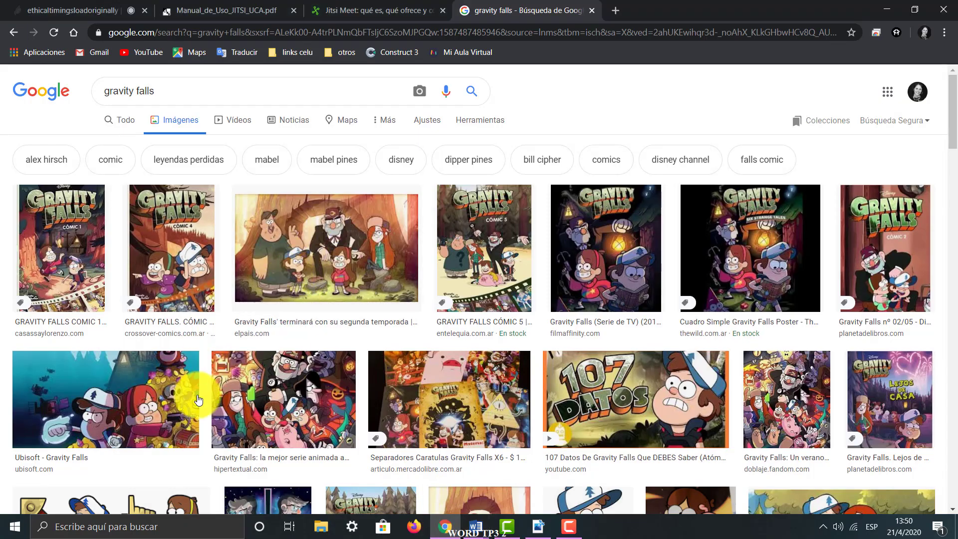
left_click(106, 410)
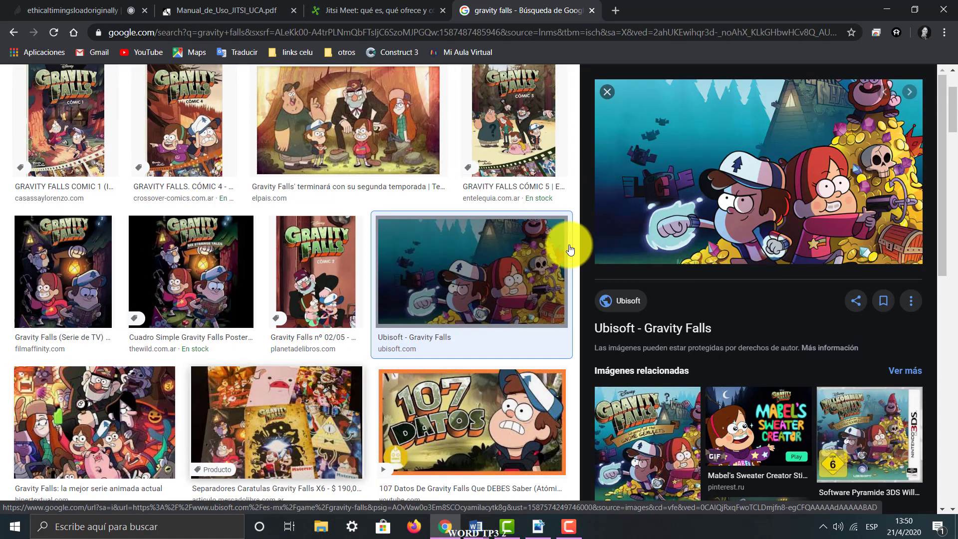
right_click(770, 135)
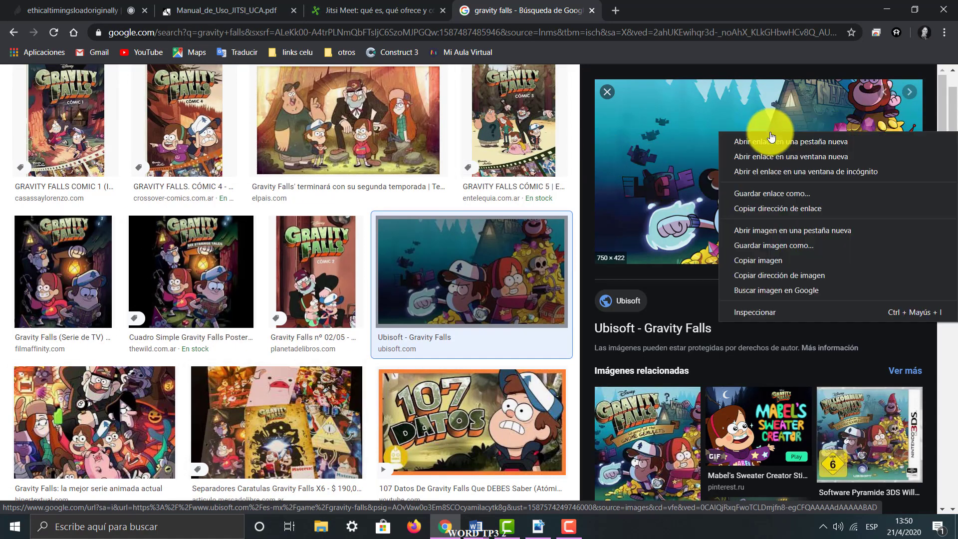
left_click(783, 259)
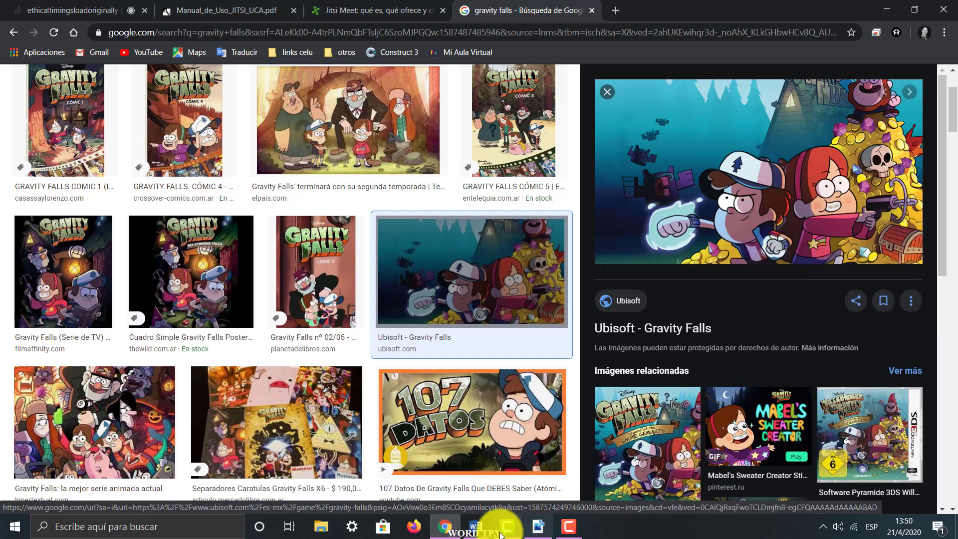
In Word, try pasting the image into row 1's IMAGEN cell, undo that, and paste it below the table
left_click(488, 507)
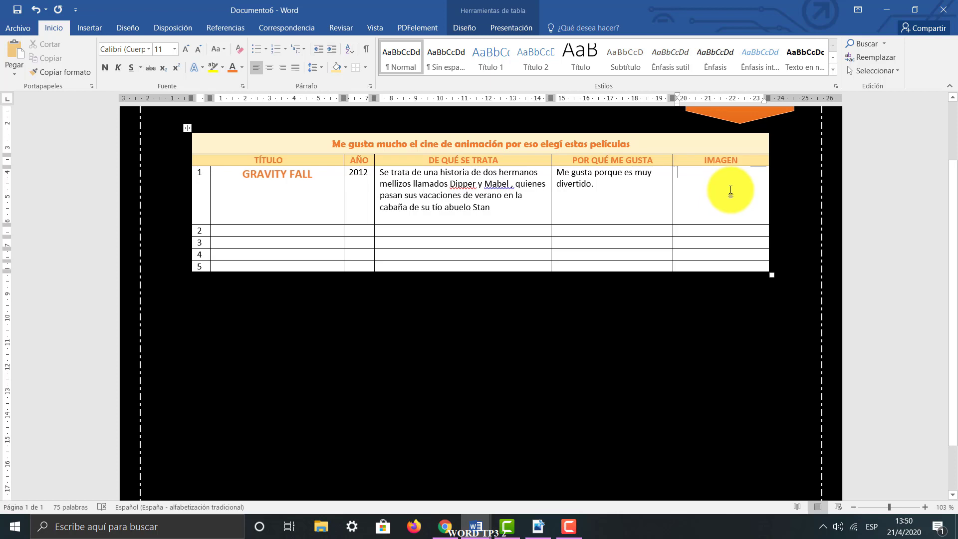
key("ctrl+v")
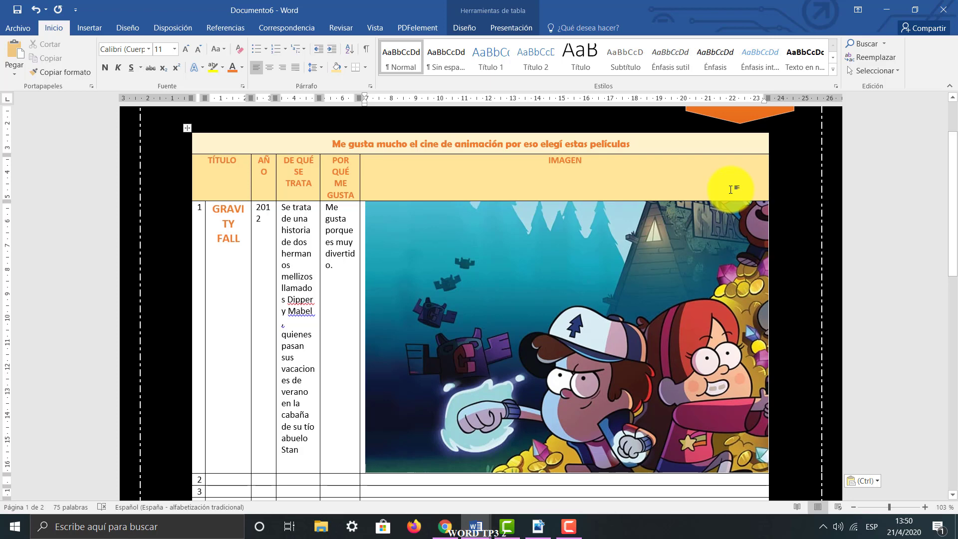
key("ctrl+z")
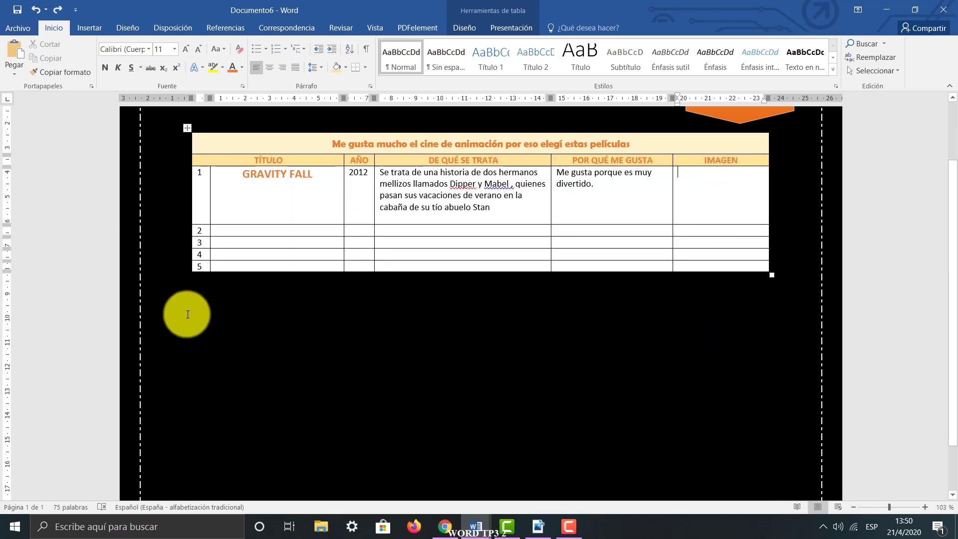
left_click(251, 339)
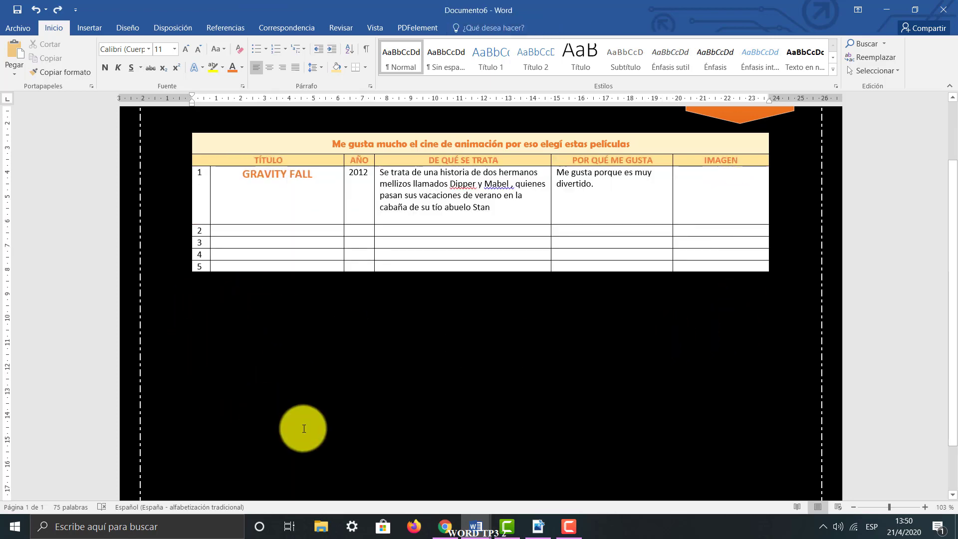
key("ctrl+v")
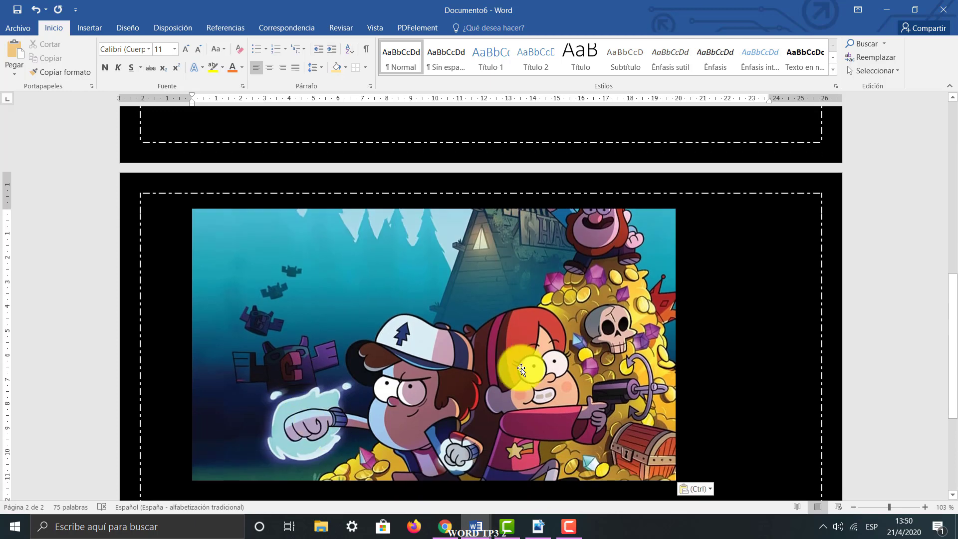
Crop the left side of the pasted image to a width of about 16,8 cm
left_click(535, 395)
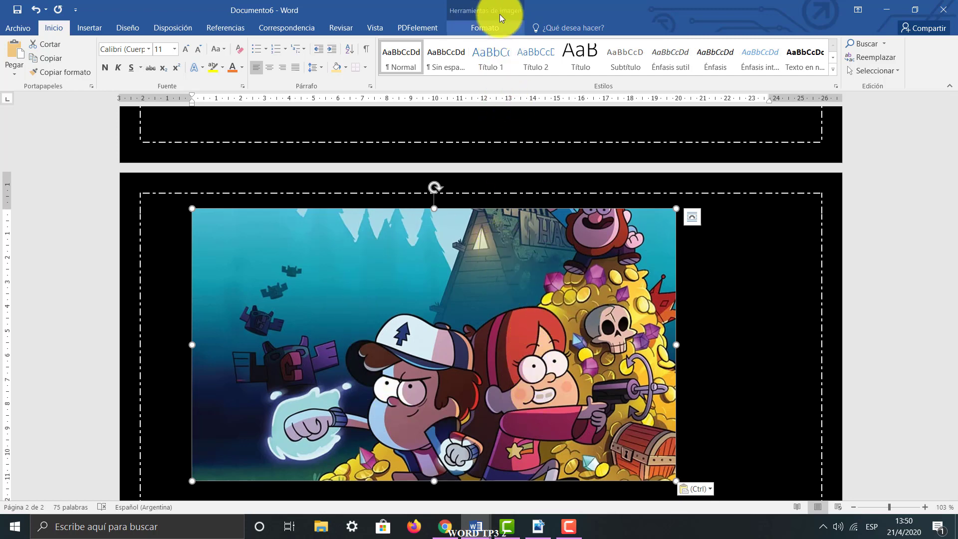
left_click(450, 5)
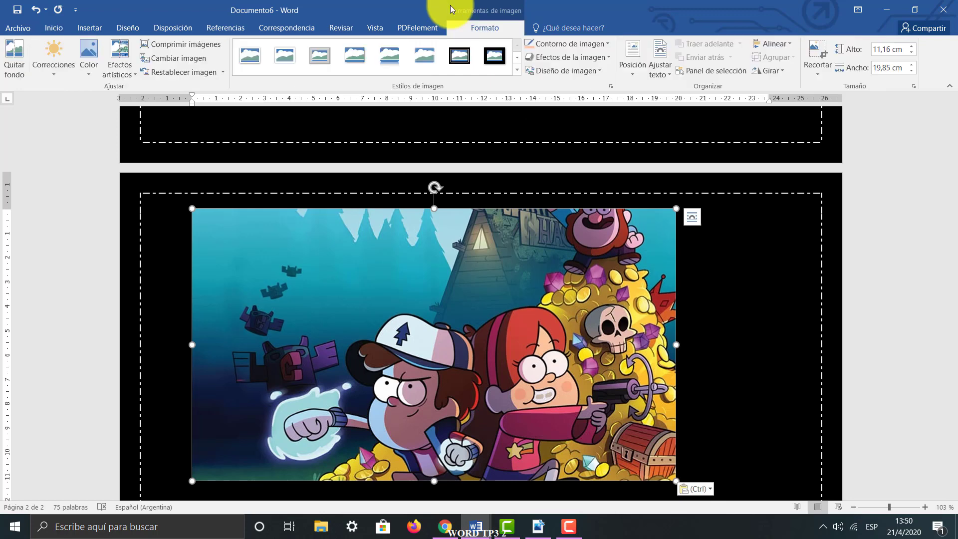
left_click(824, 70)
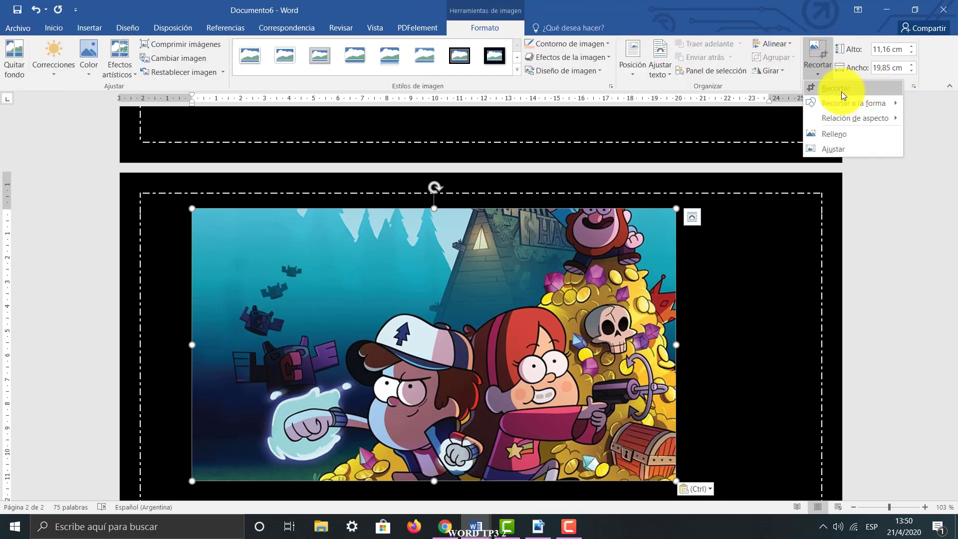
left_click(818, 91)
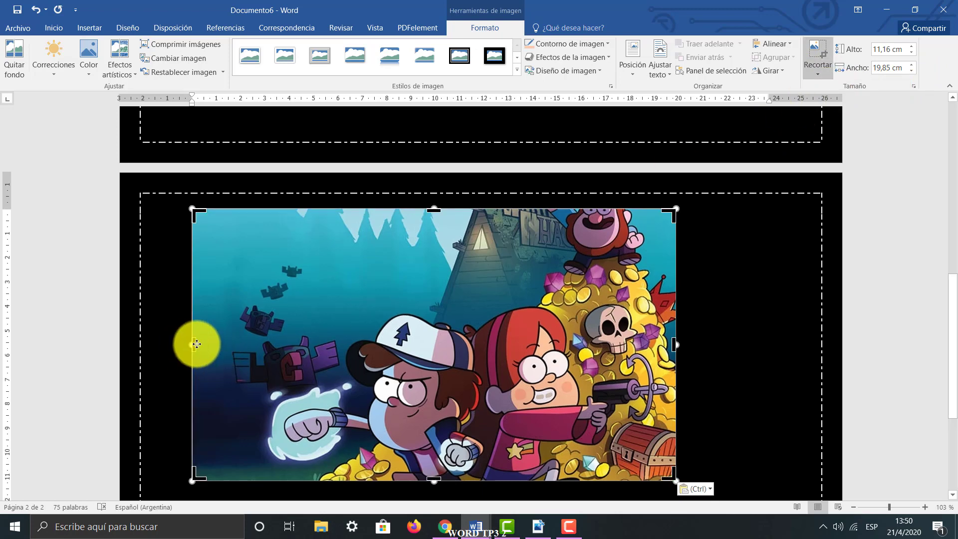
left_click_drag(197, 344, 267, 347)
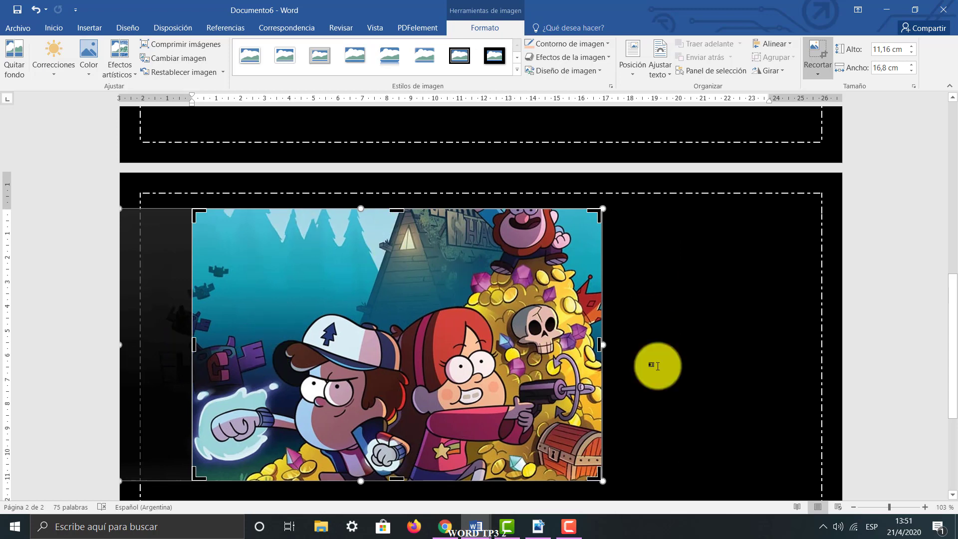
Shrink the cropped image proportionally to about 2,21 cm high and 3,33 cm wide
left_click_drag(601, 480, 328, 288)
key("ctrl+z")
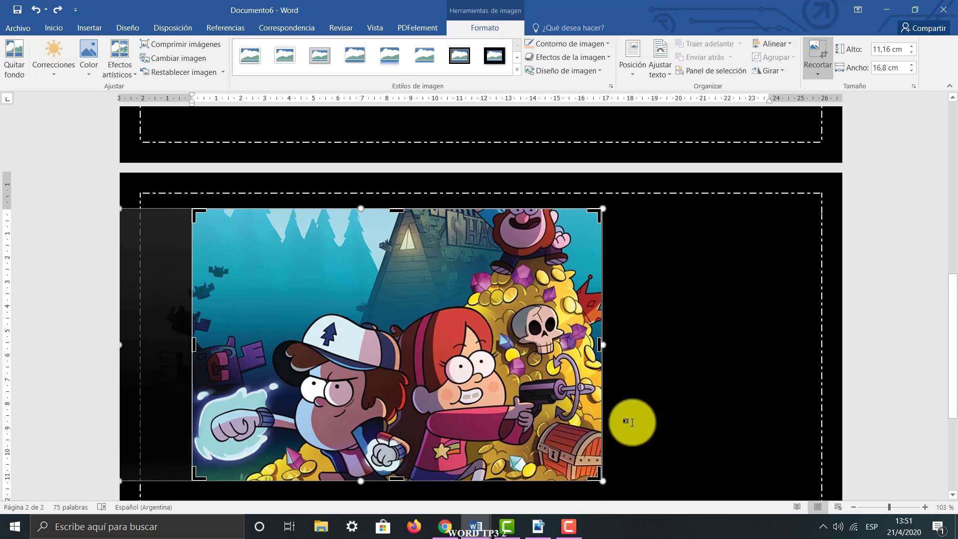
left_click(666, 486)
left_click(598, 477)
left_click_drag(601, 479, 274, 263)
scroll(299, 299, "down", 3)
scroll(299, 300, "up", 8)
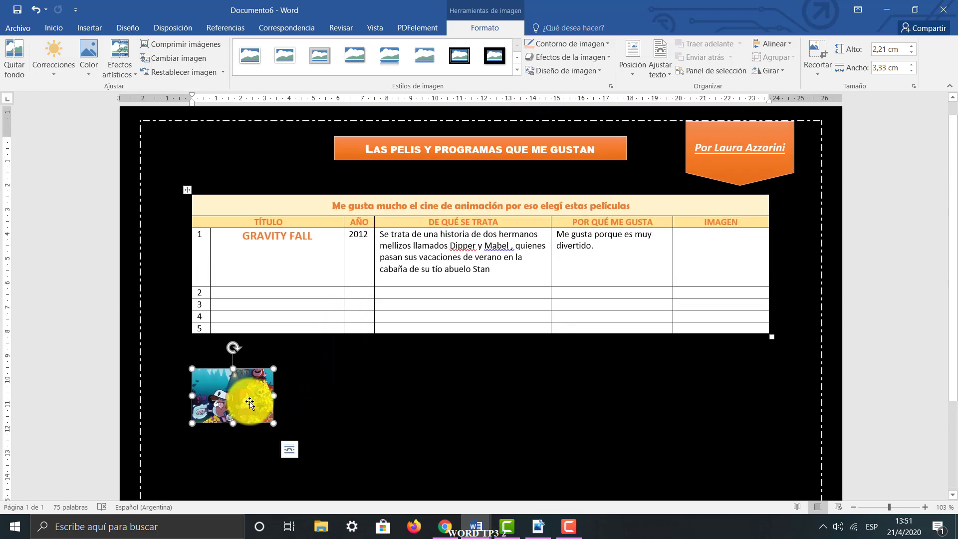
Move the reduced image into row 1's IMAGEN cell and compare it with MODELO.pdf
left_click_drag(249, 398, 701, 265)
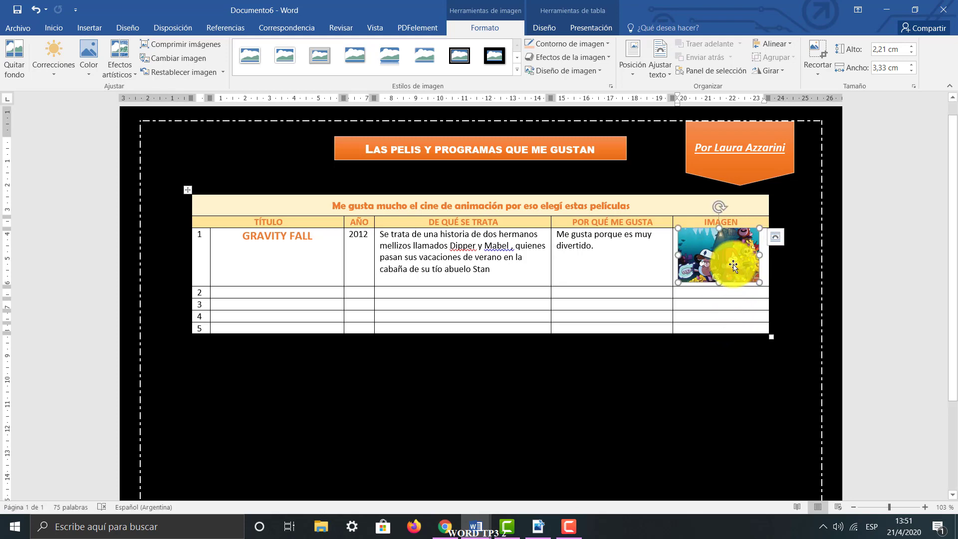
left_click(538, 526)
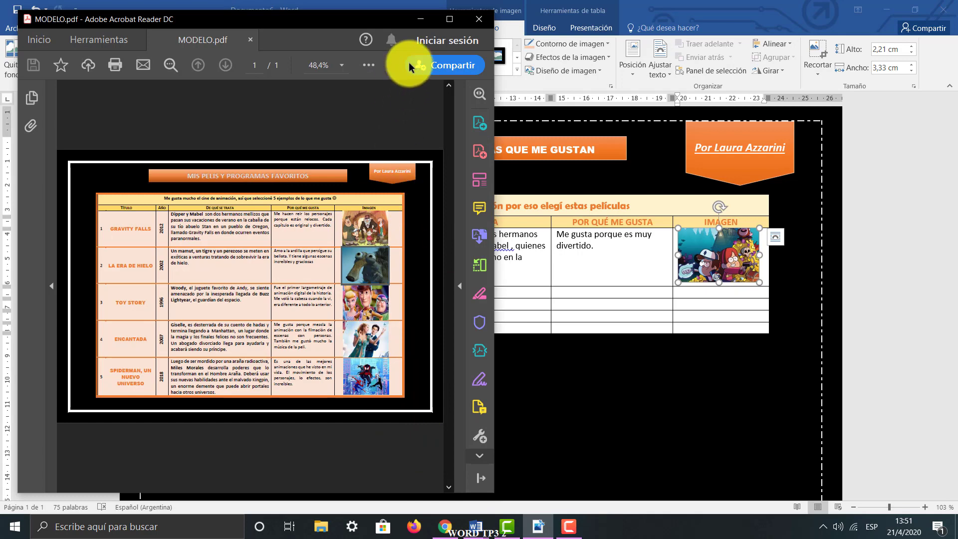
left_click(411, 18)
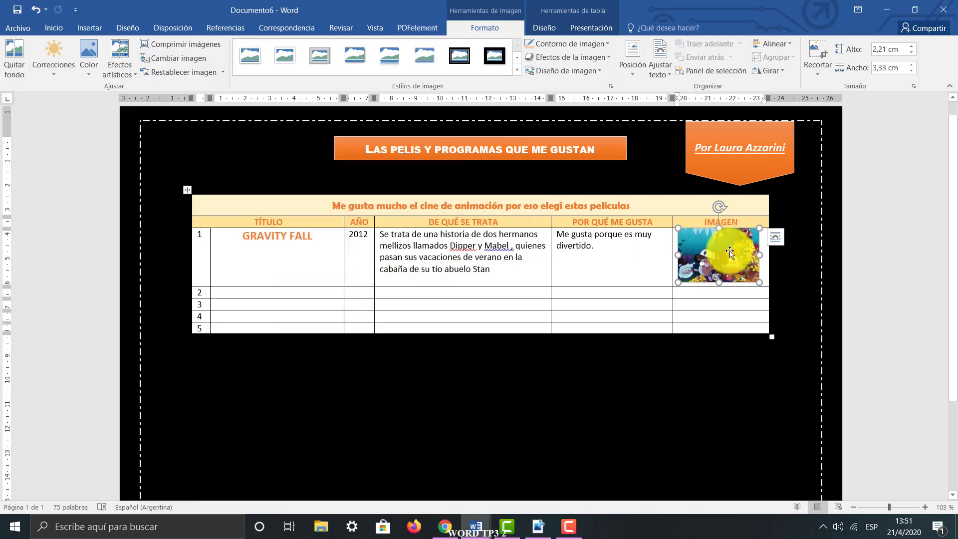